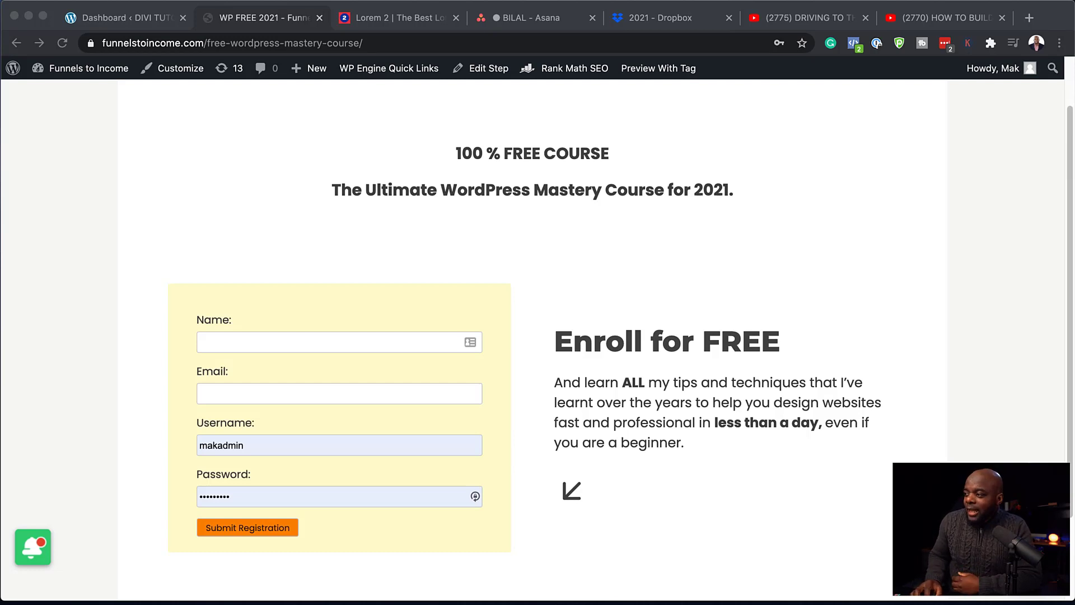
# Step: Scroll down through the live free course registration page
pyautogui.scroll(-1, 532, 336)
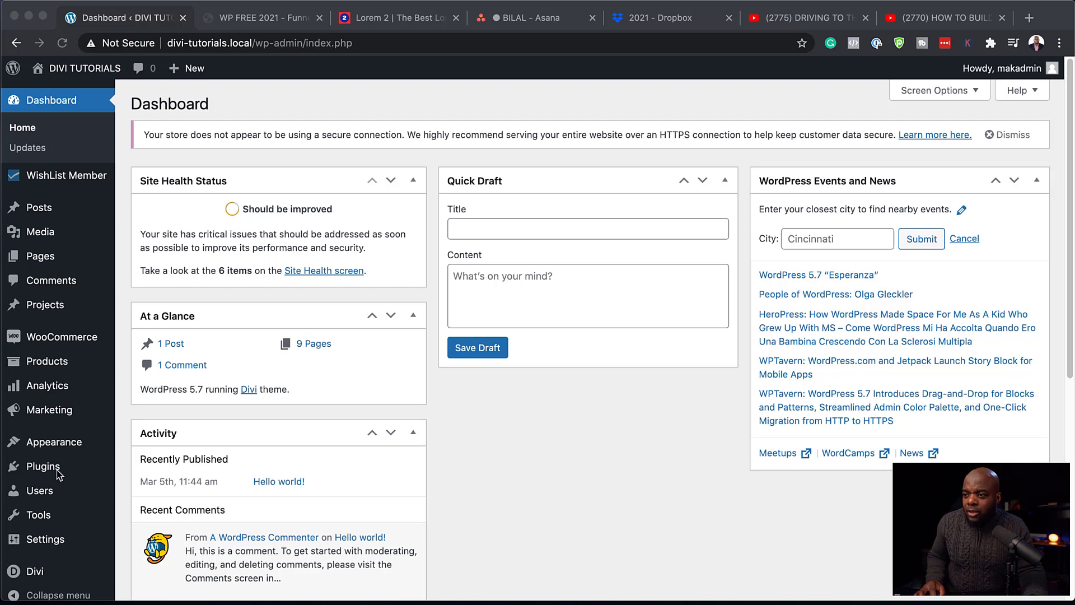
# Step: Activate FluentCRM and the FluentCRM Pro add-on from the Installed Plugins list
pyautogui.moveTo(40, 469)
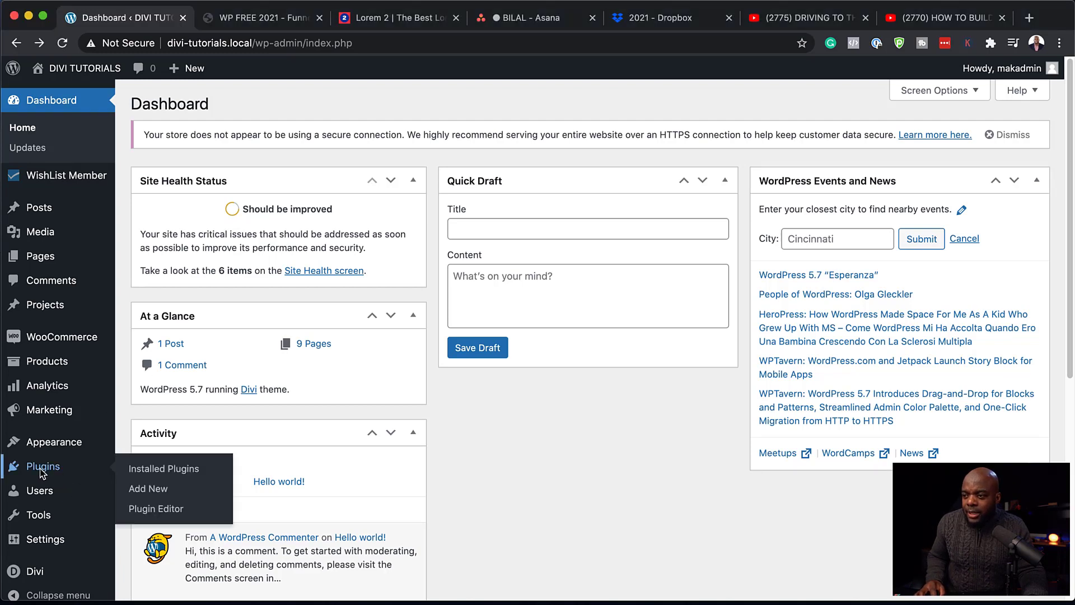
pyautogui.click(172, 471)
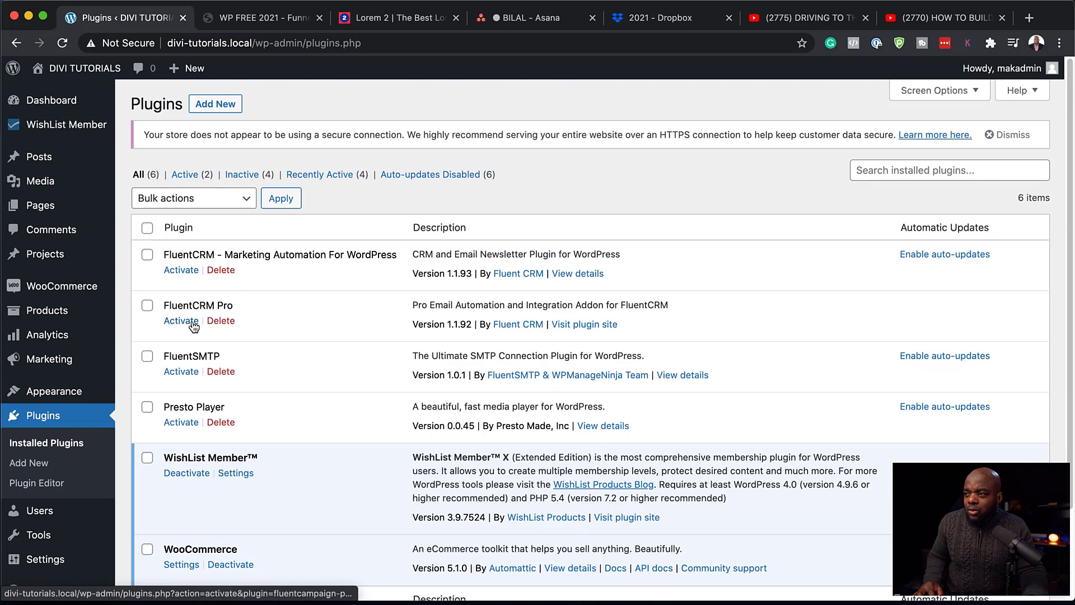
pyautogui.click(182, 271)
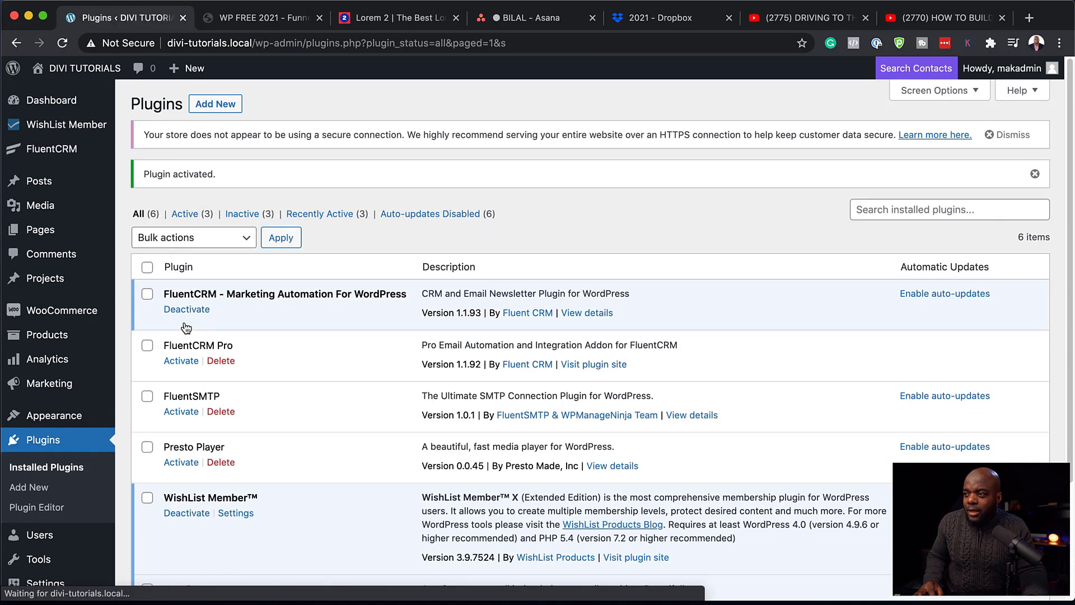
pyautogui.click(187, 361)
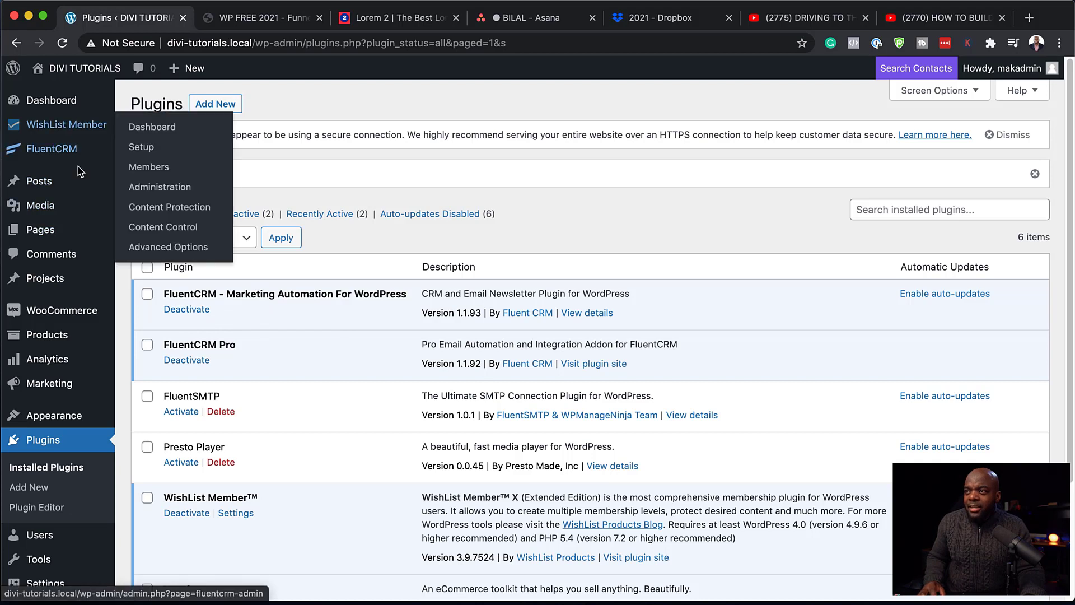
# Step: Go to the FluentCRM dashboard and its Contacts Lists page
pyautogui.moveTo(82, 205)
pyautogui.moveTo(55, 157)
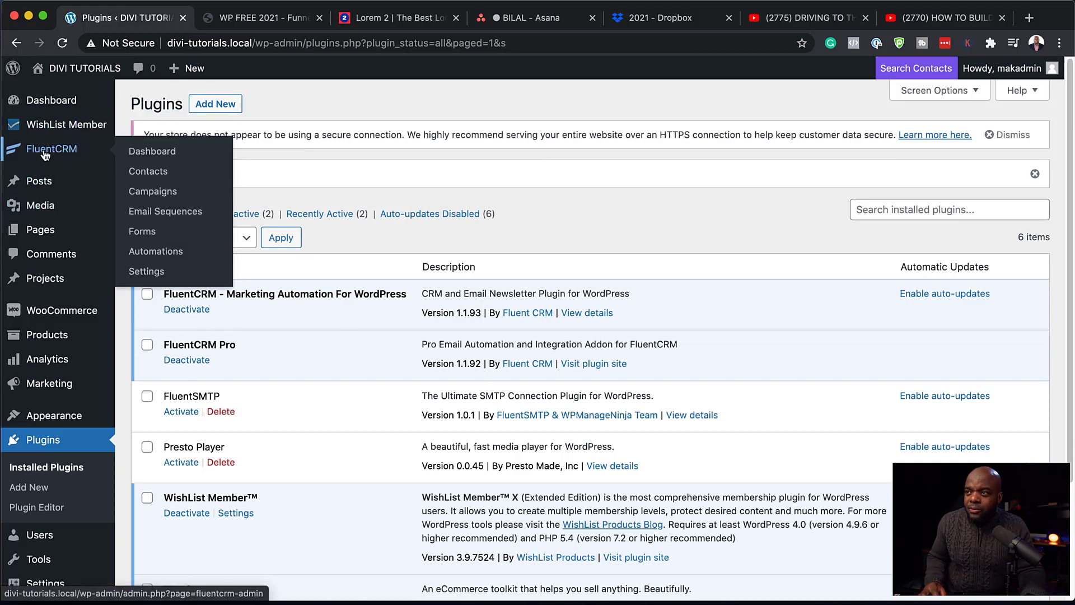
pyautogui.click(149, 152)
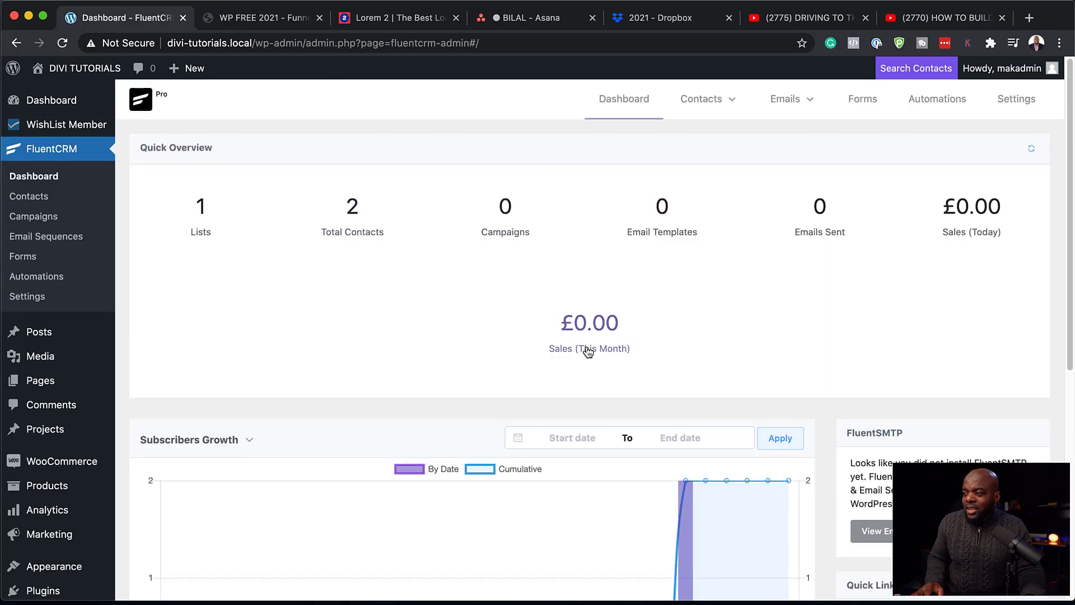
pyautogui.scroll(-10, 585, 350)
pyautogui.scroll(10, 528, 357)
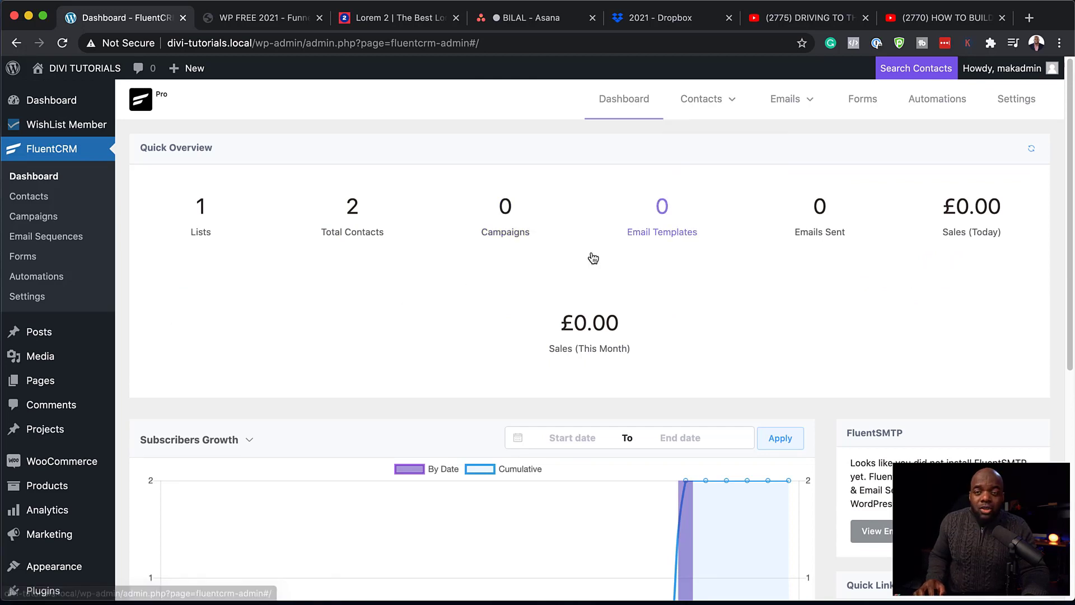
pyautogui.moveTo(720, 104)
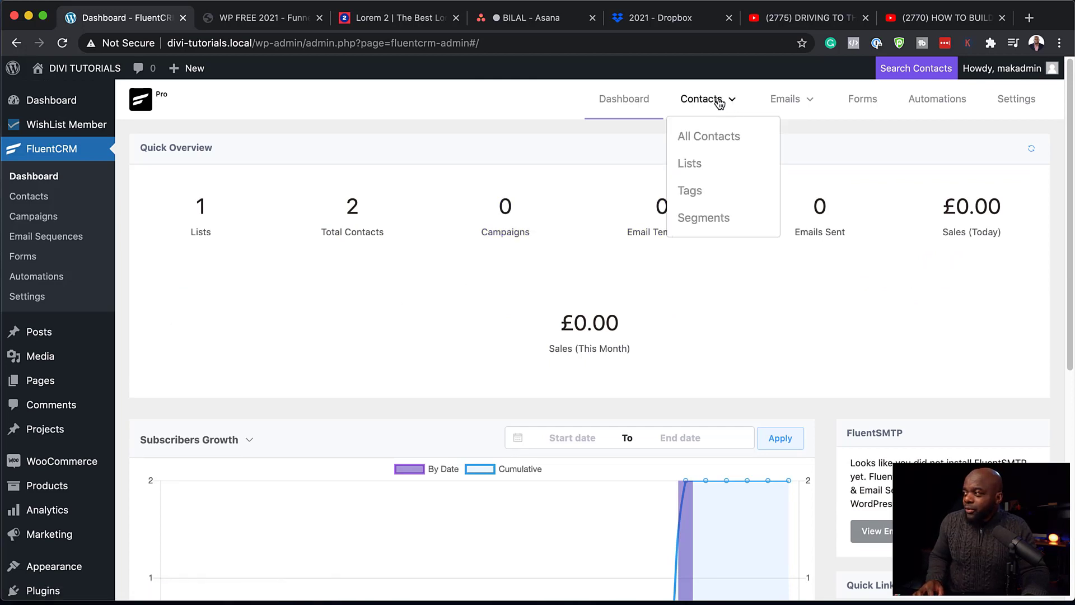
pyautogui.click(704, 170)
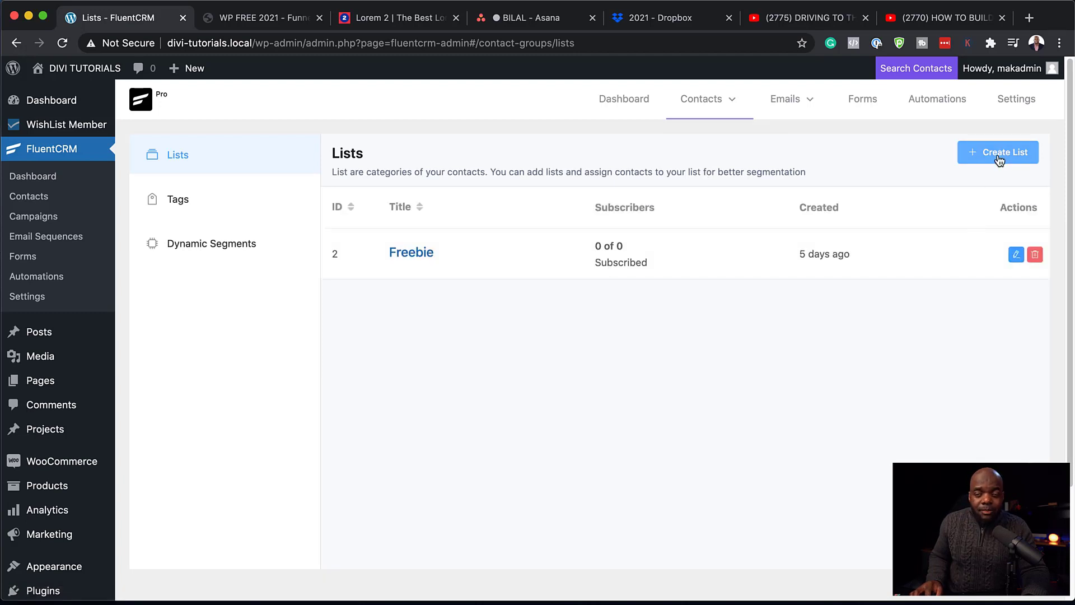
# Step: Create a new contact list titled 'Free Course'
pyautogui.click(997, 159)
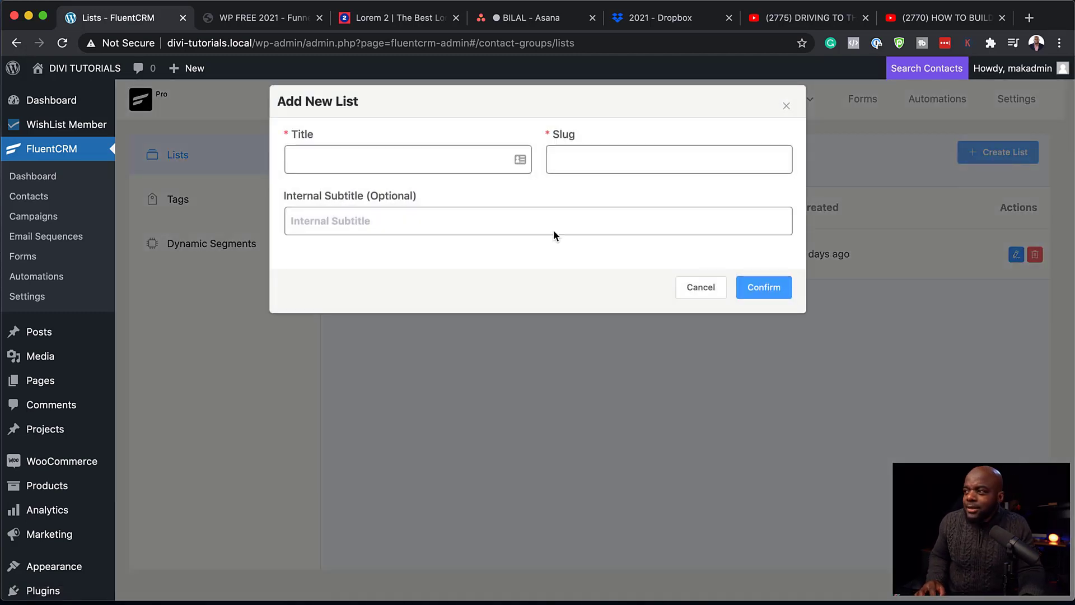
pyautogui.click(472, 168)
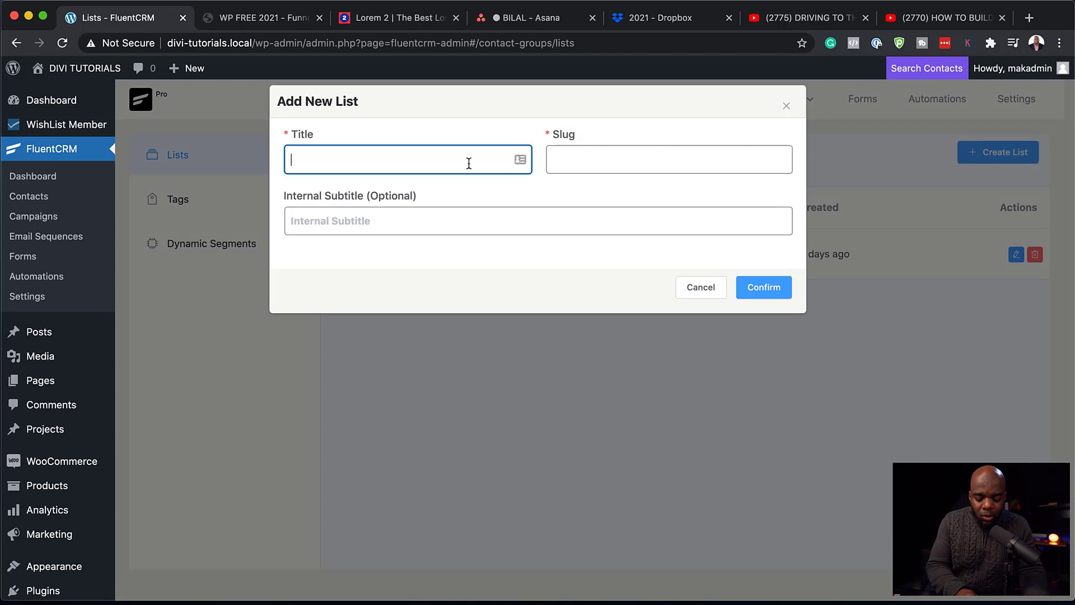
pyautogui.write('Free')
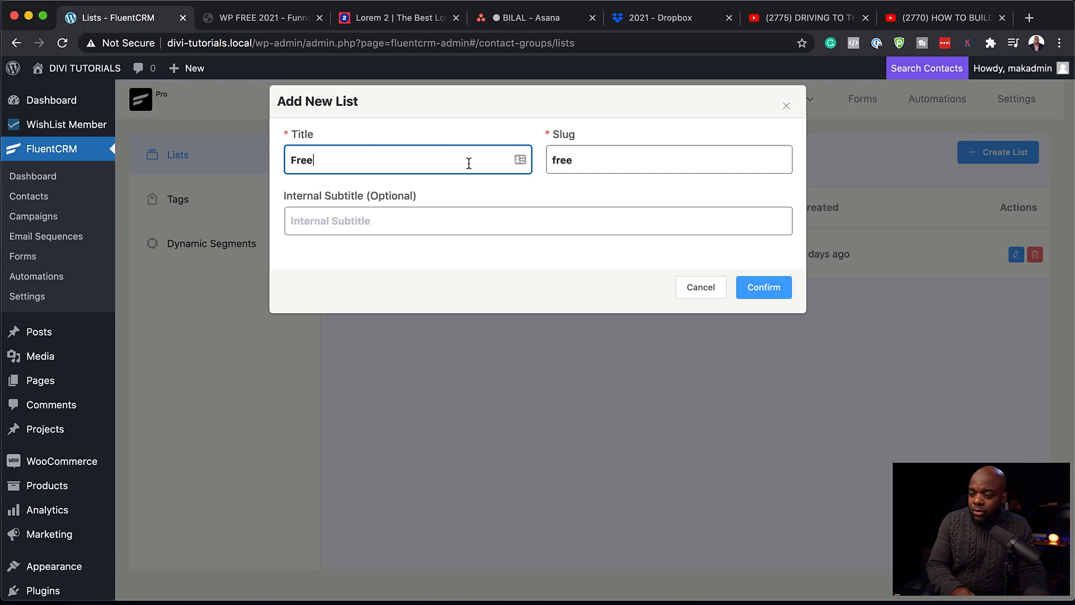
pyautogui.write(' Course')
pyautogui.click(762, 289)
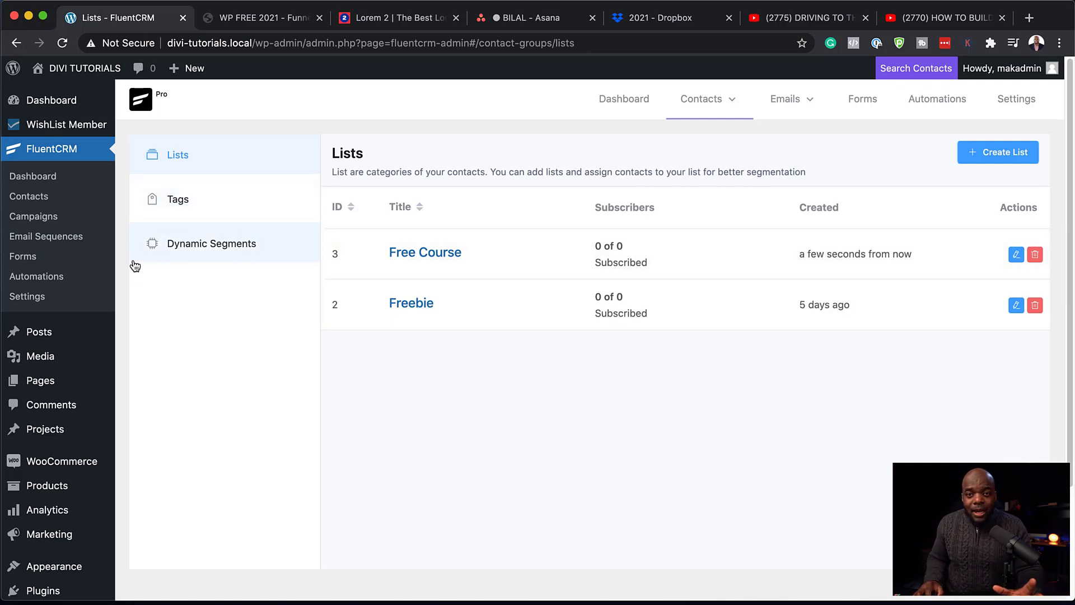
# Step: Add a new page named 'My Free Course' and launch Divi's visual builder on it
pyautogui.moveTo(112, 390)
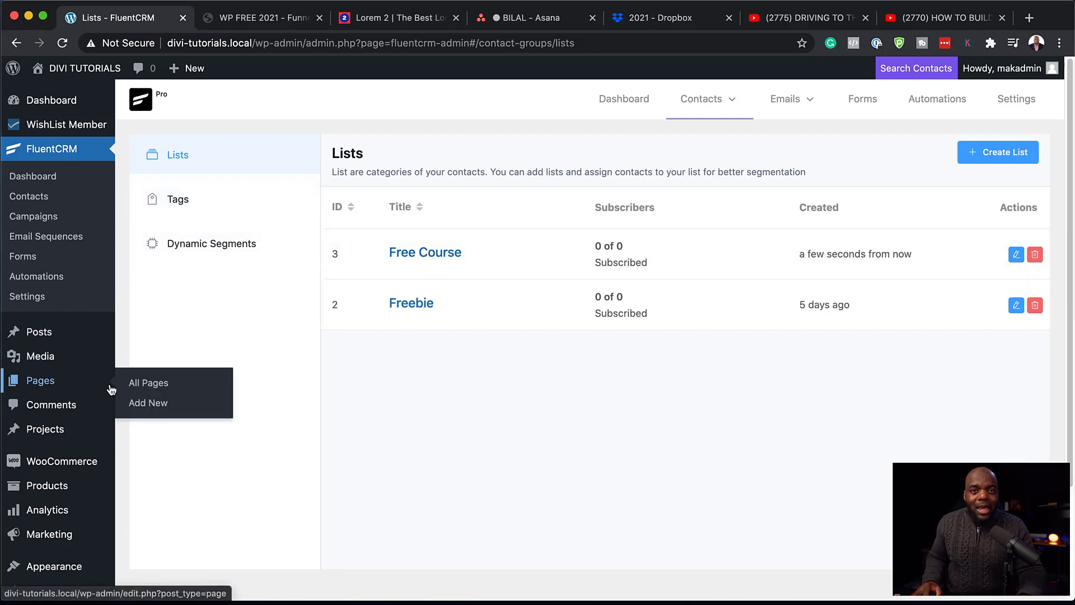
pyautogui.scroll(-1, 67, 370)
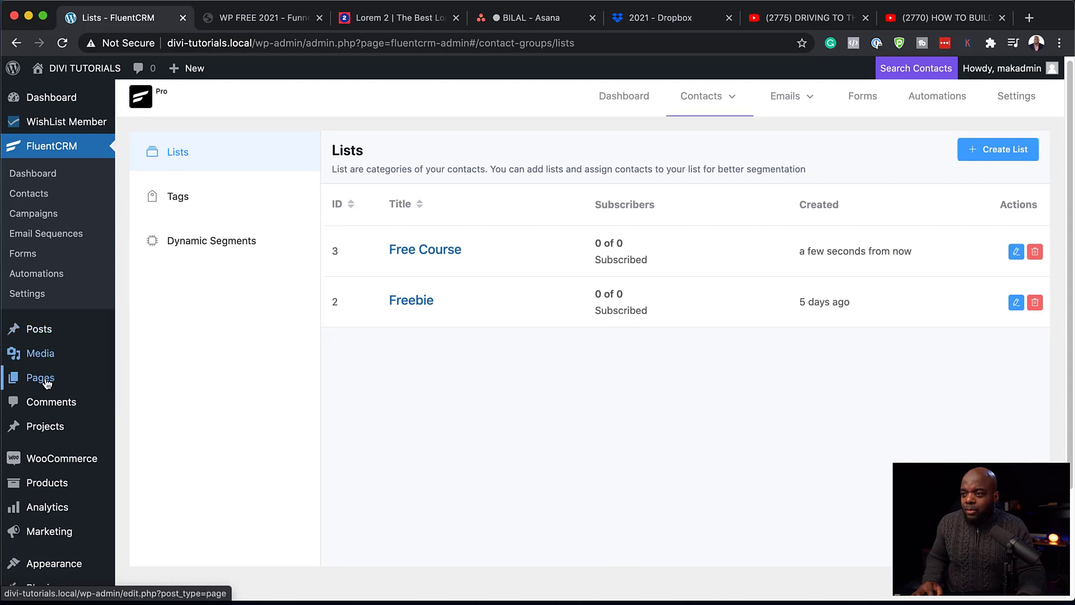
pyautogui.click(162, 403)
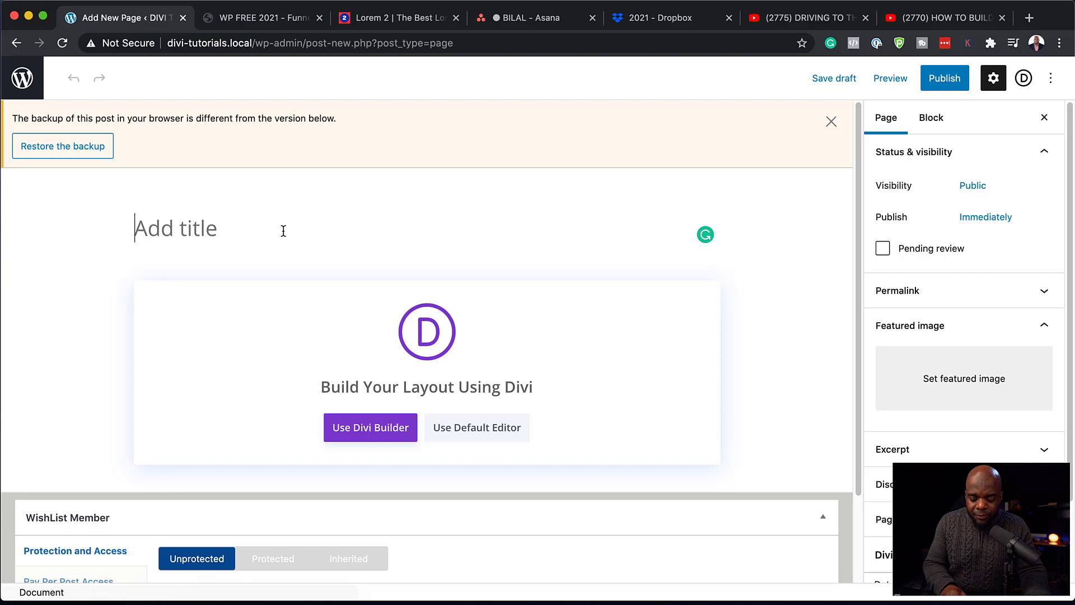
pyautogui.write('My Free Course')
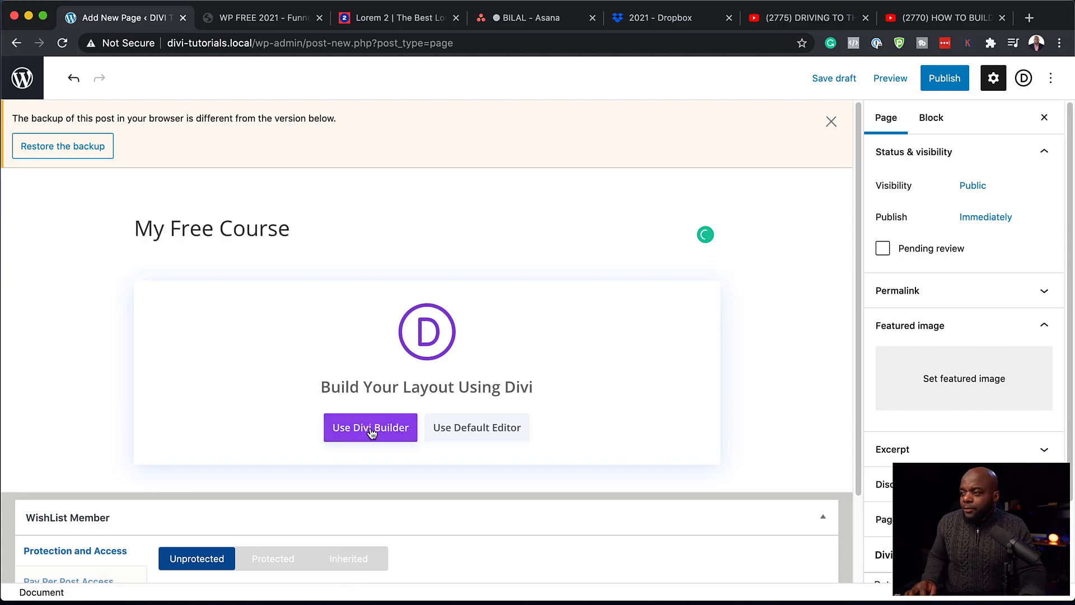
pyautogui.click(371, 433)
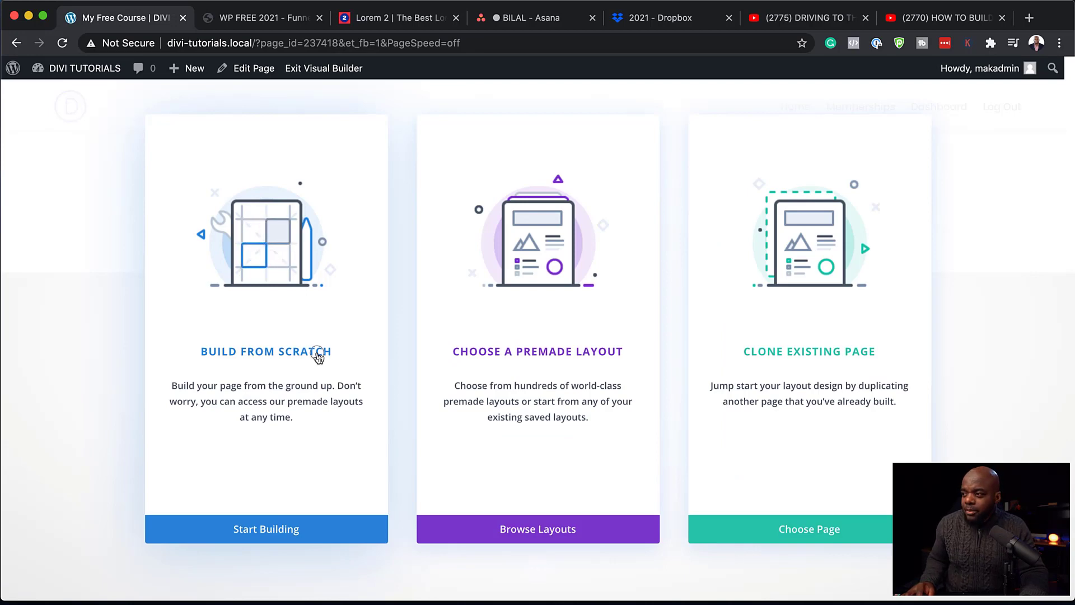
# Step: Start from a blank page and add a one-column row with a centred Text module reading 'Nullam malesuada erat'
pyautogui.click(317, 353)
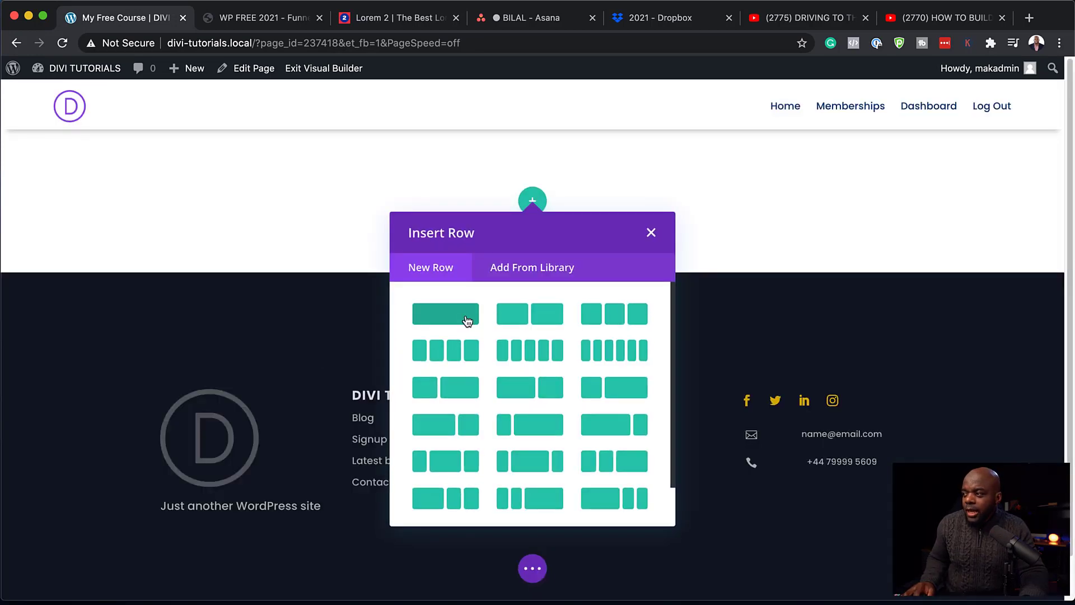
pyautogui.click(467, 321)
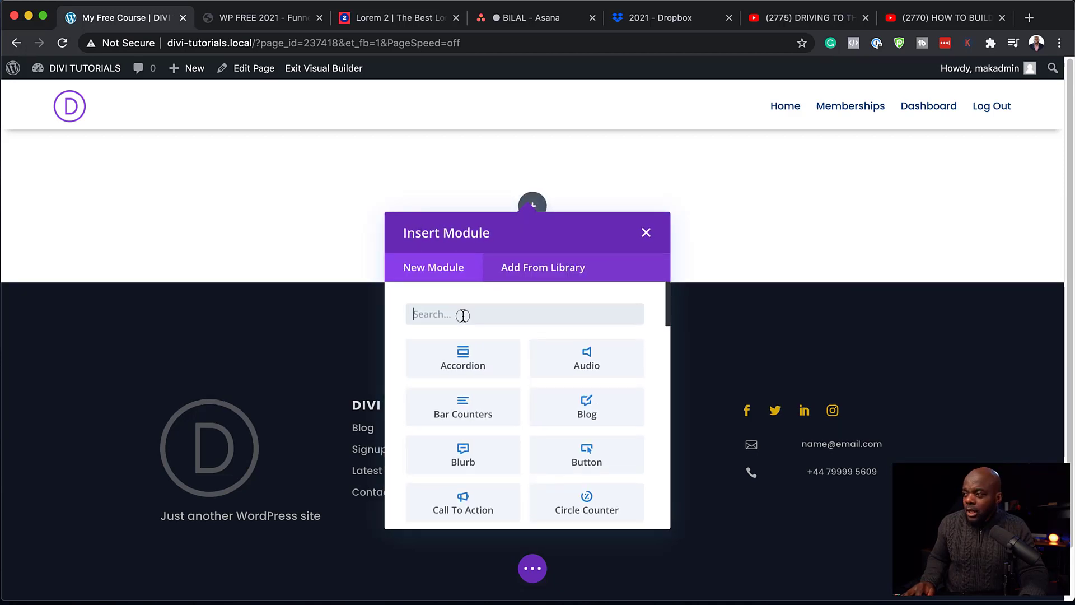
pyautogui.write('text')
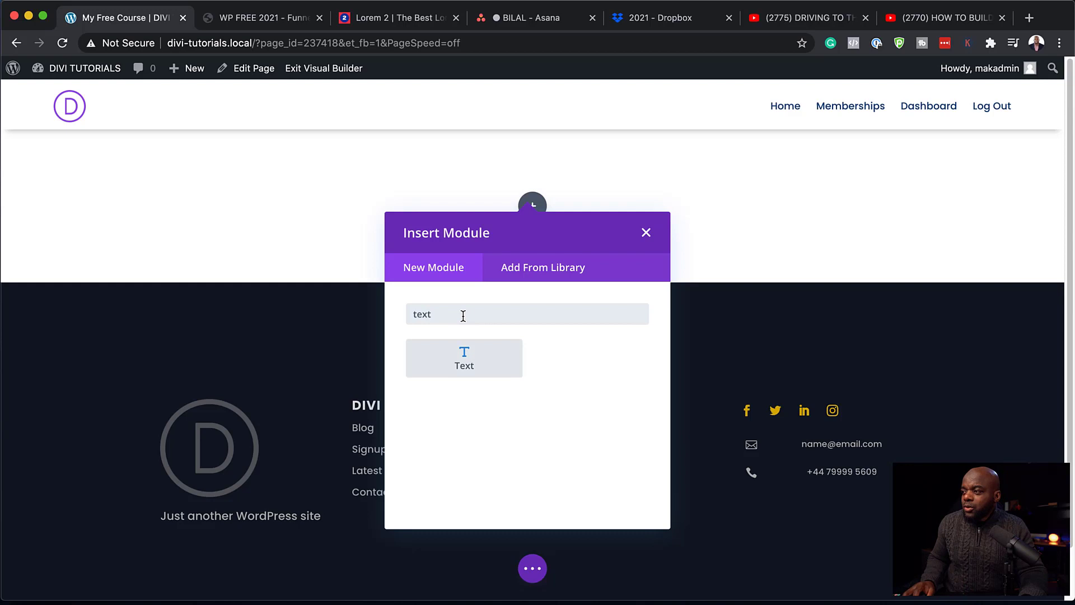
pyautogui.click(464, 359)
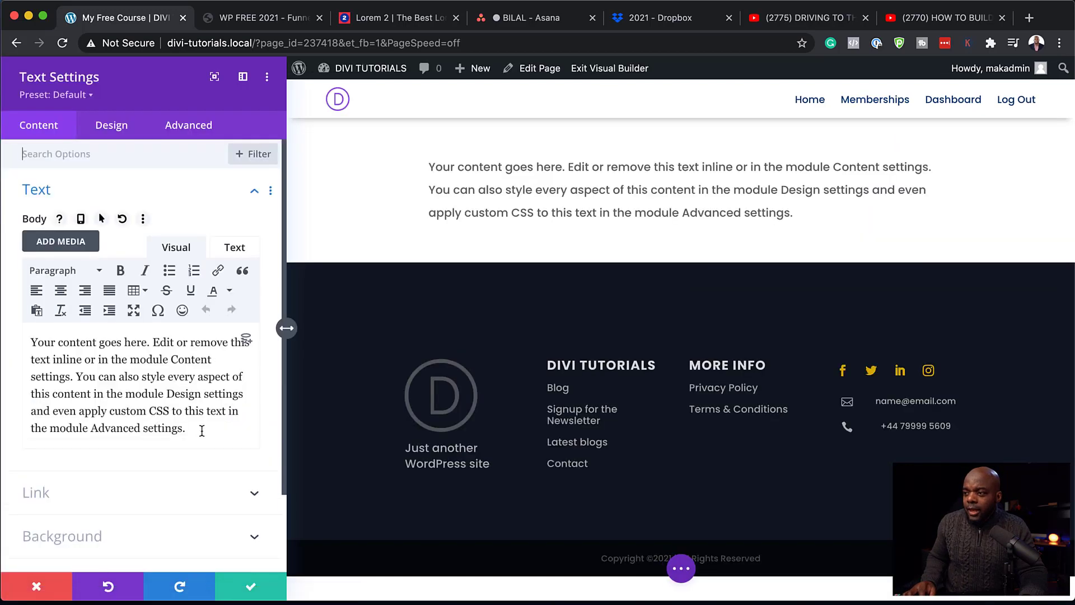
pyautogui.moveTo(201, 428); pyautogui.dragTo(18, 340)
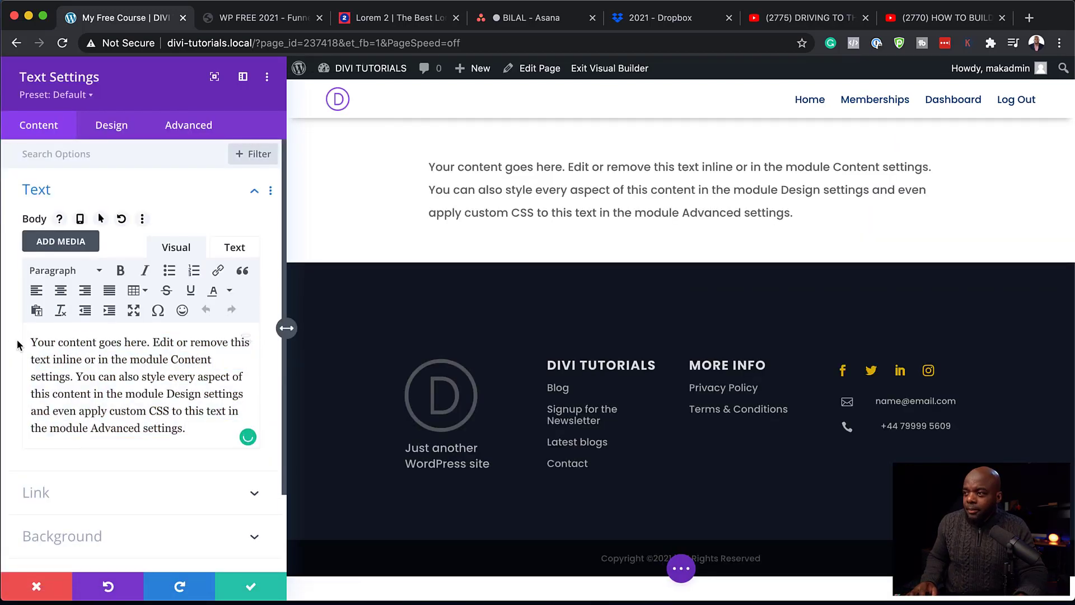
pyautogui.write('Nullam malesuada erat')
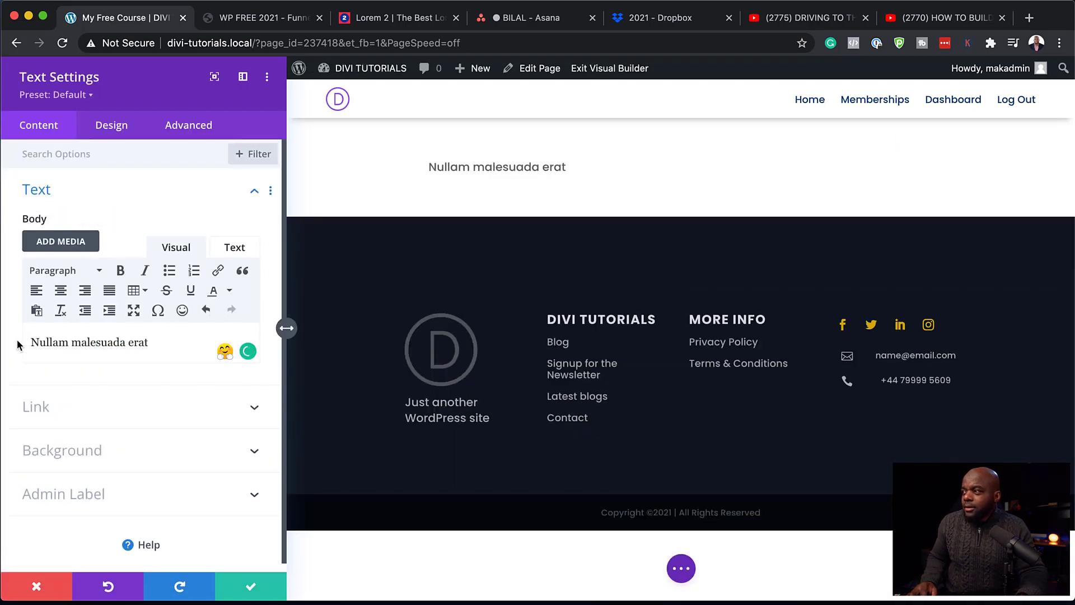
pyautogui.click(61, 290)
# Step: Style the heading uppercase, 24px and Bold, then save the module
pyautogui.click(112, 127)
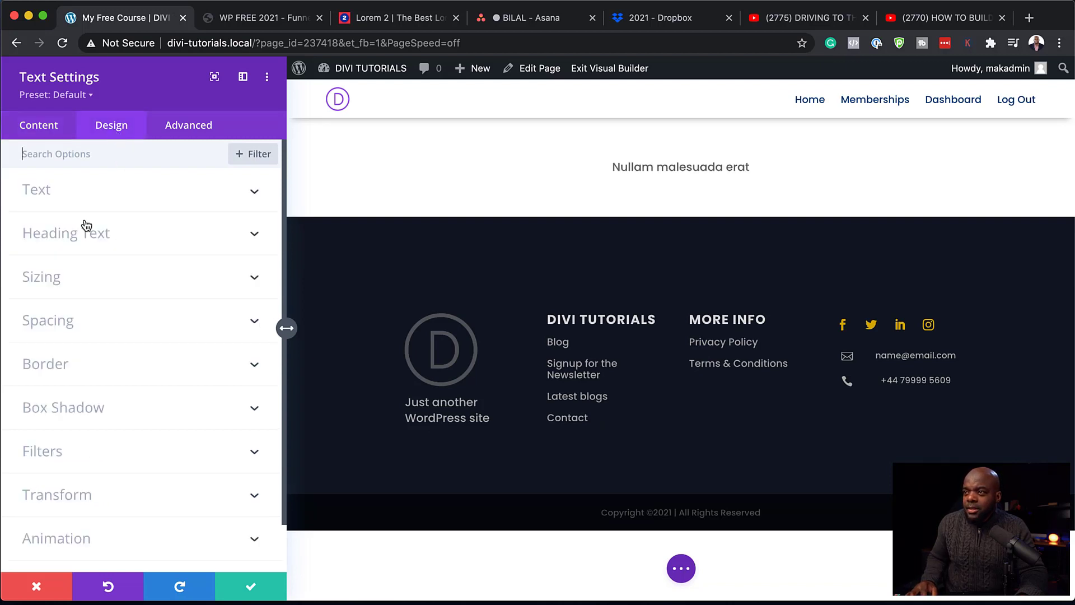
pyautogui.click(53, 191)
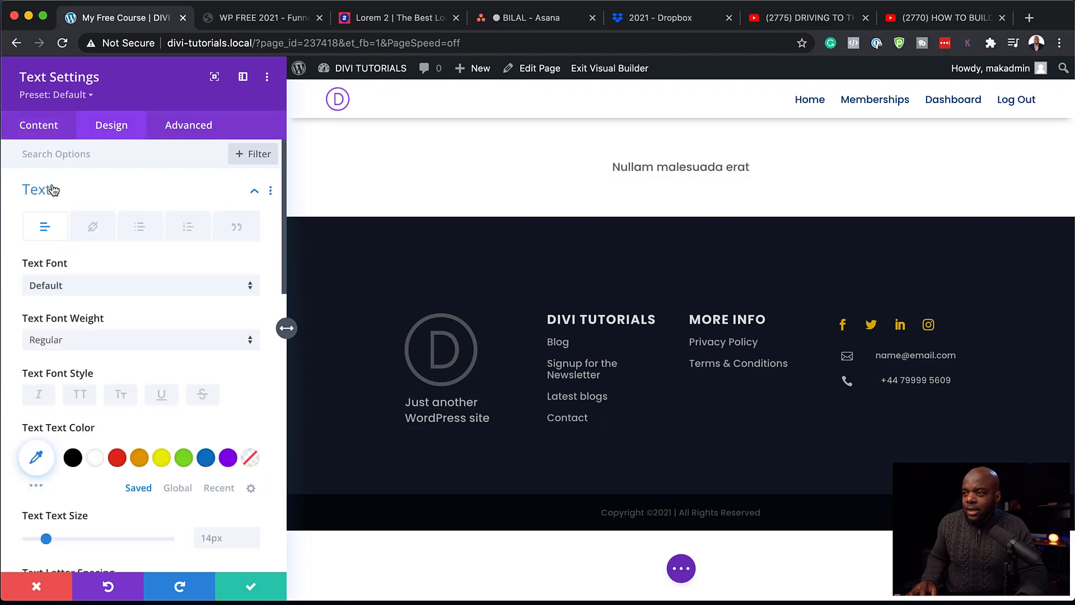
pyautogui.click(81, 396)
pyautogui.scroll(-1, 121, 443)
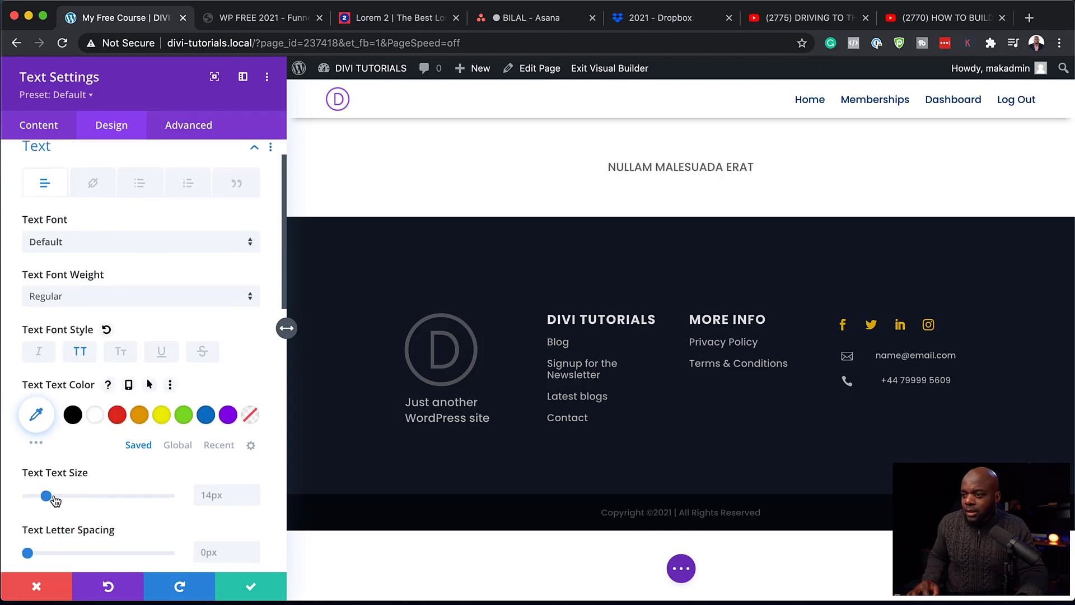
pyautogui.moveTo(54, 500); pyautogui.dragTo(61, 501)
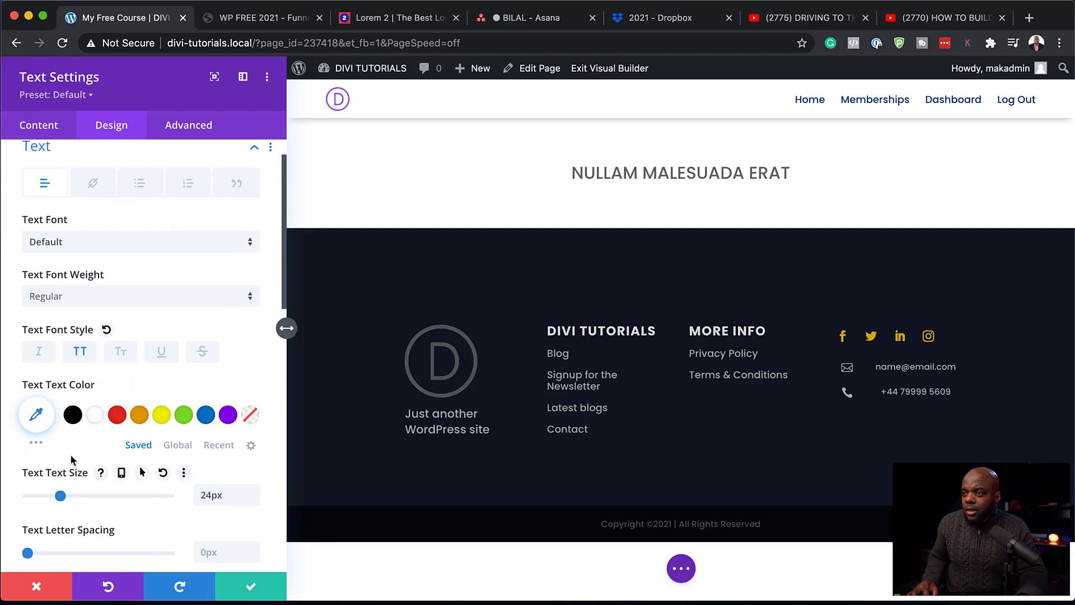
pyautogui.click(49, 297)
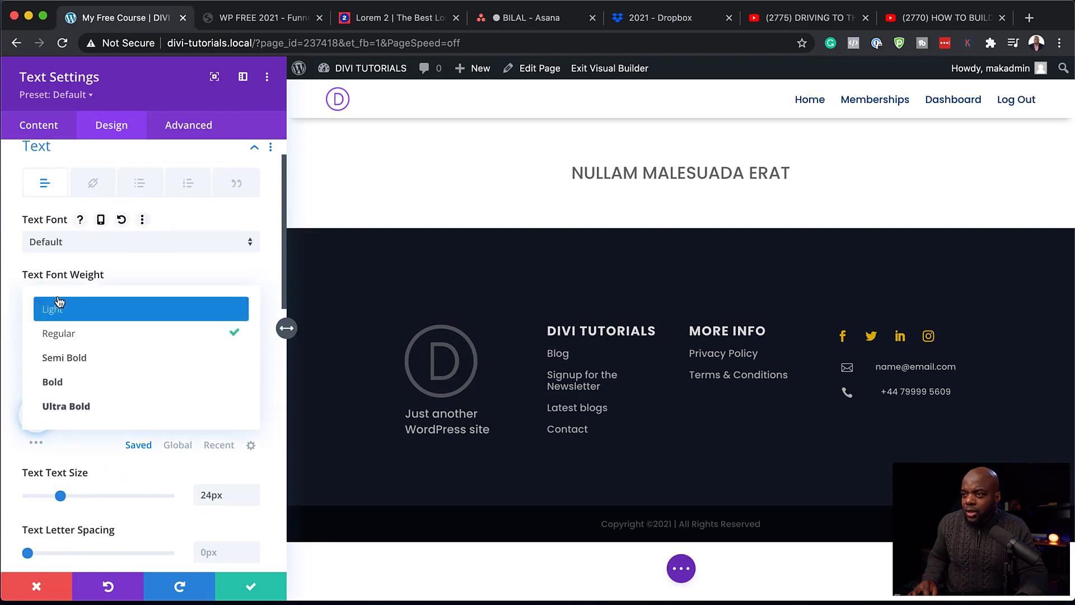
pyautogui.click(70, 387)
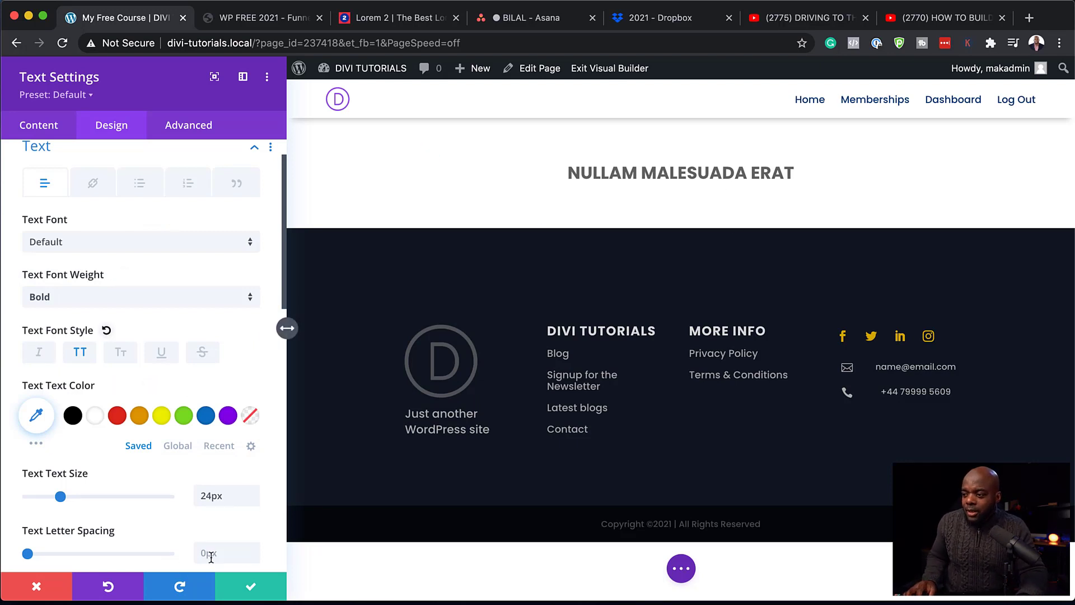
pyautogui.click(252, 592)
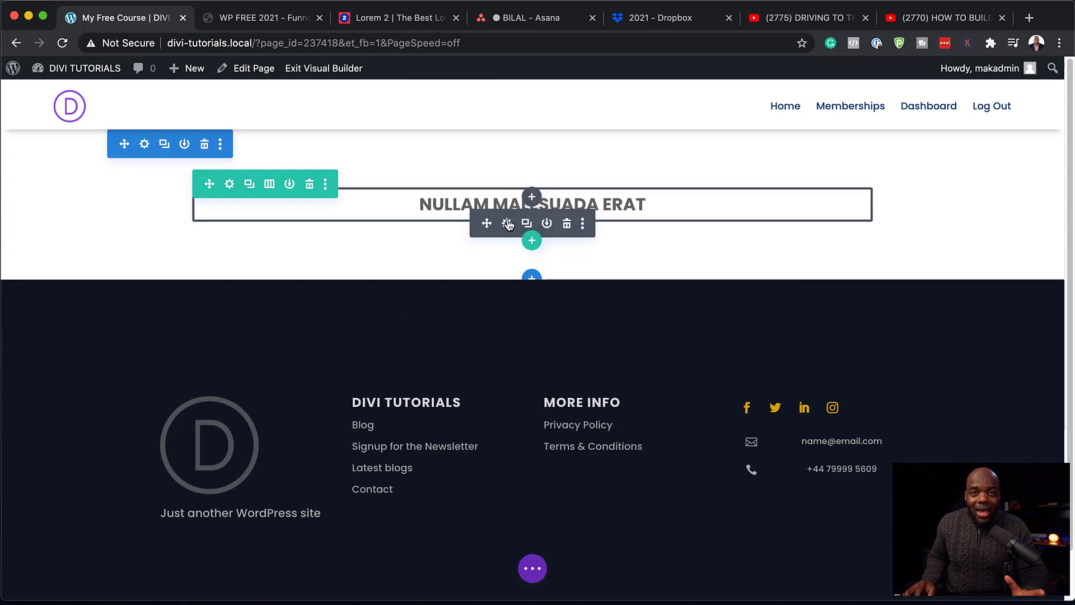
# Step: Add a Text module under the heading containing the pasted Lorem paragraph
pyautogui.click(532, 197)
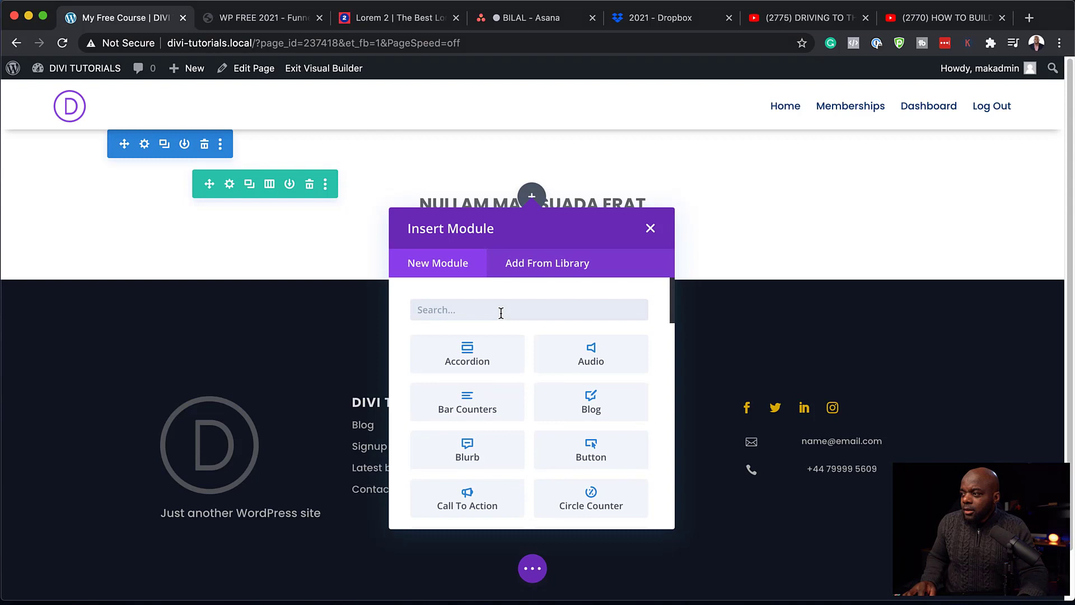
pyautogui.write('text')
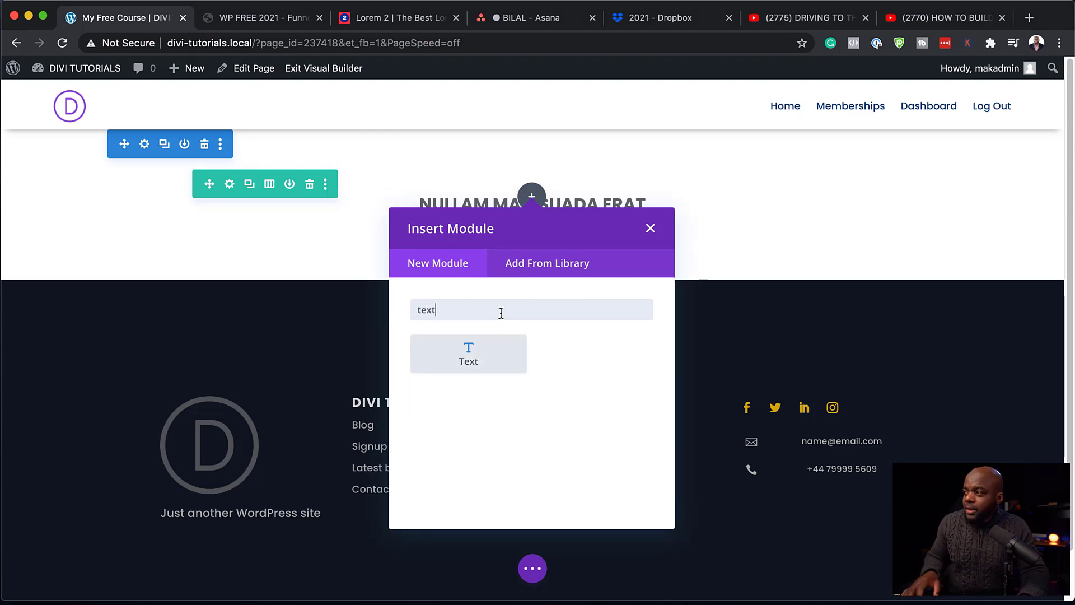
pyautogui.click(480, 364)
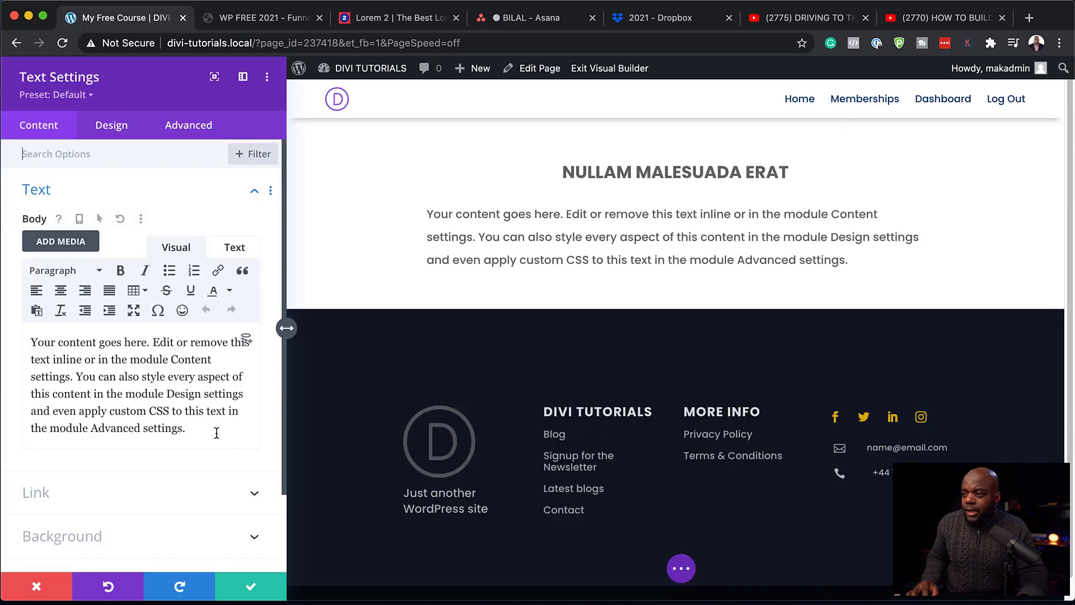
pyautogui.moveTo(216, 432); pyautogui.dragTo(27, 327)
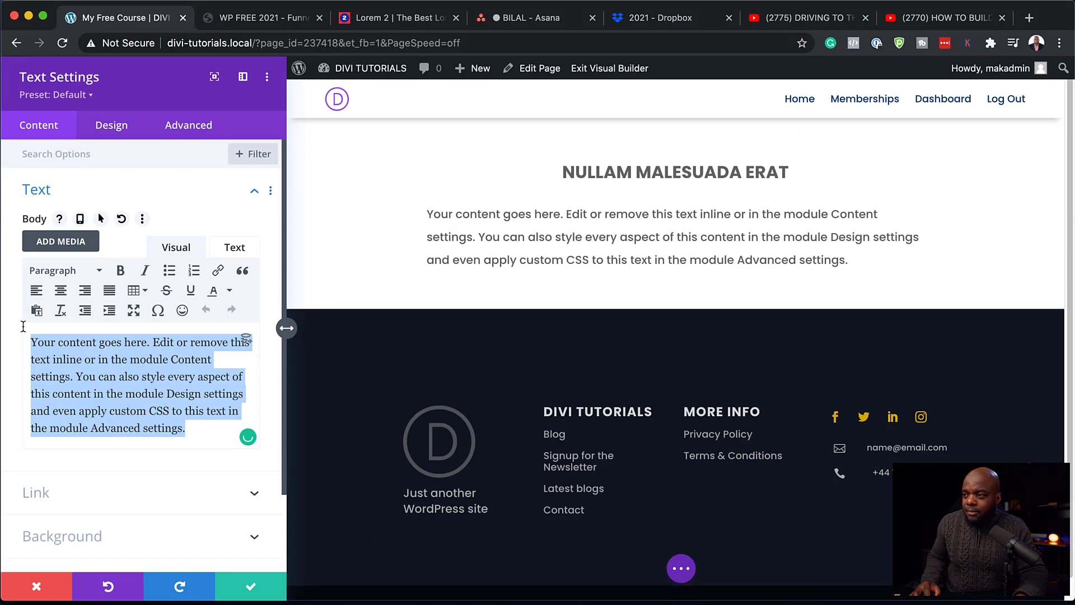
pyautogui.write('Donec nec justo eget felis facilisis fermentum. Aliquam porttitor mauris sit amet orci. Aenean dignissim pellentesque felis.')
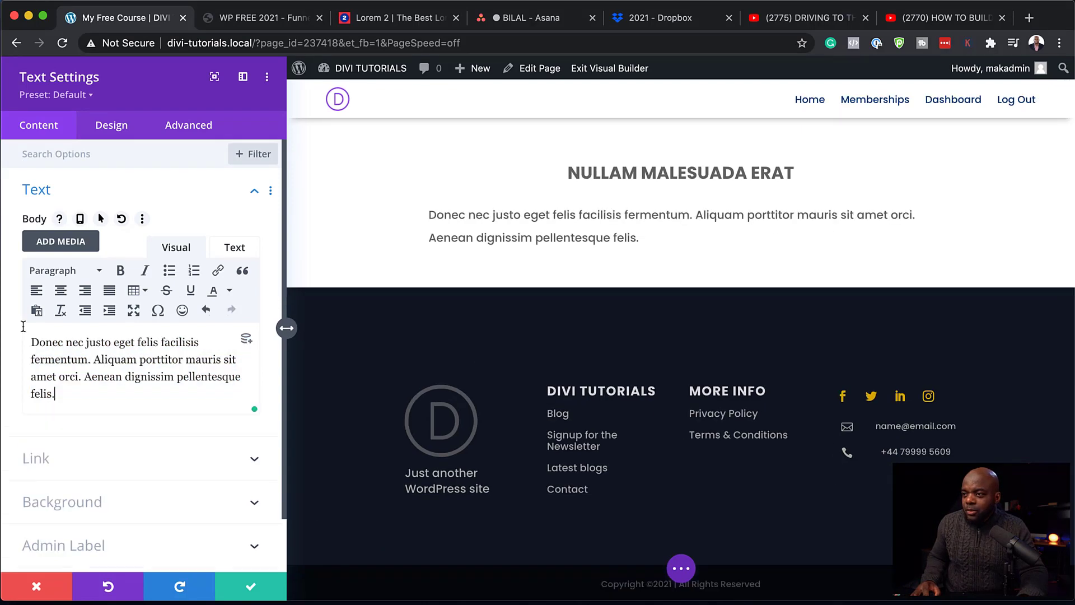
# Step: Set the paragraph text to 19px and centre-aligned
pyautogui.click(111, 127)
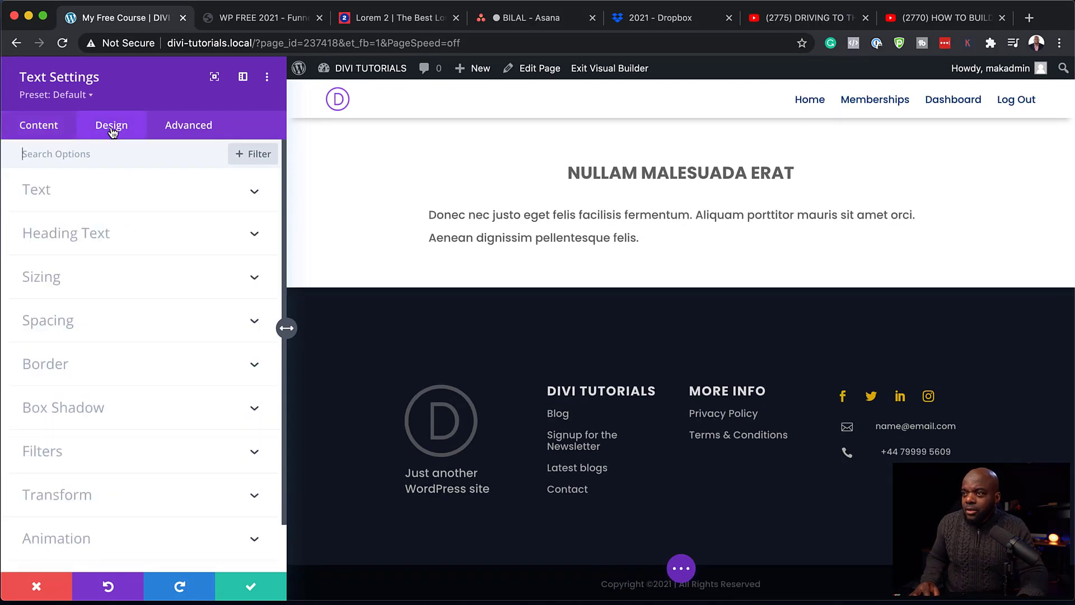
pyautogui.click(66, 193)
pyautogui.scroll(-4, 156, 389)
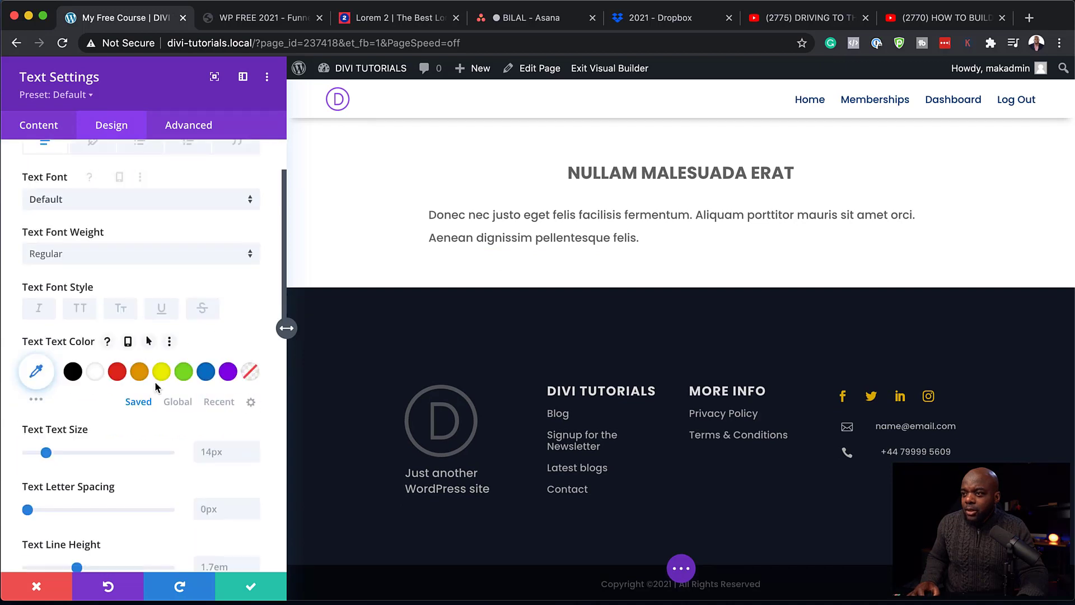
pyautogui.moveTo(46, 415); pyautogui.dragTo(53, 417)
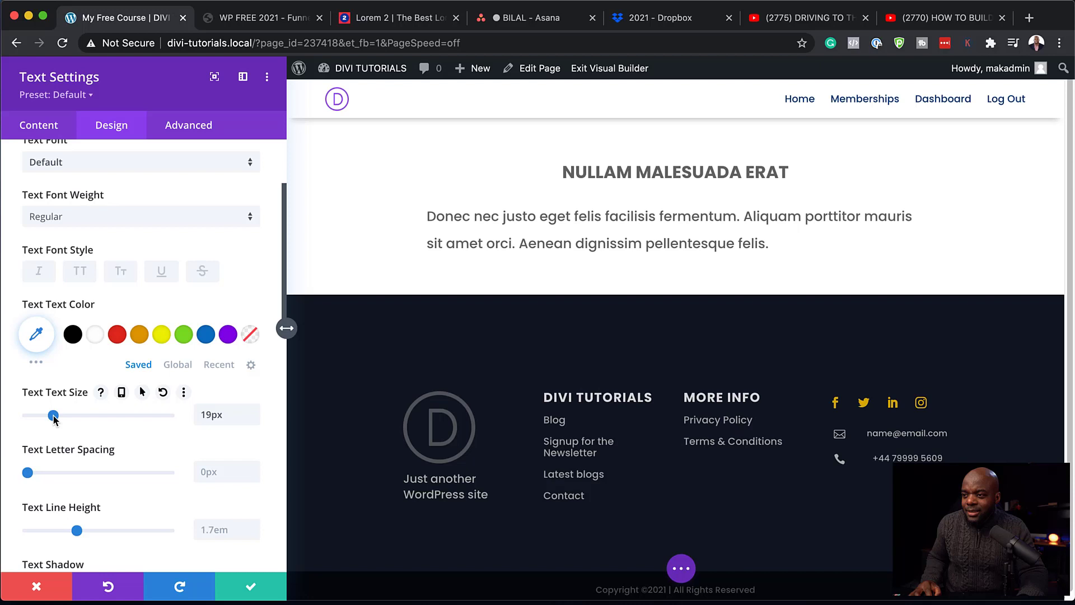
pyautogui.scroll(-8, 174, 427)
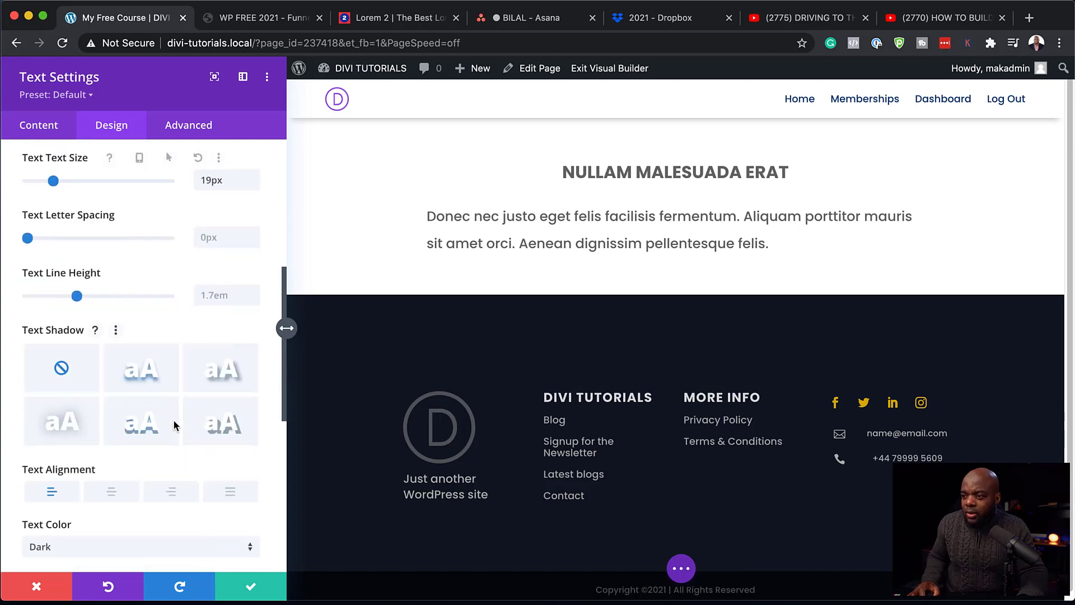
pyautogui.click(111, 488)
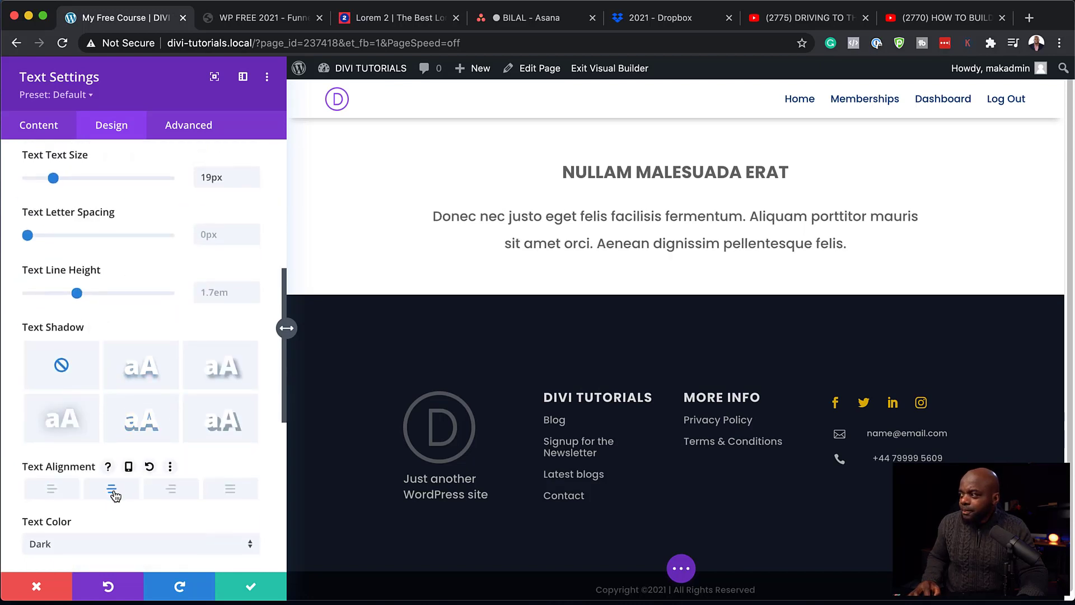
# Step: Narrow the paragraph module to 76% width, centre it on the page, and save
pyautogui.scroll(-10, 201, 404)
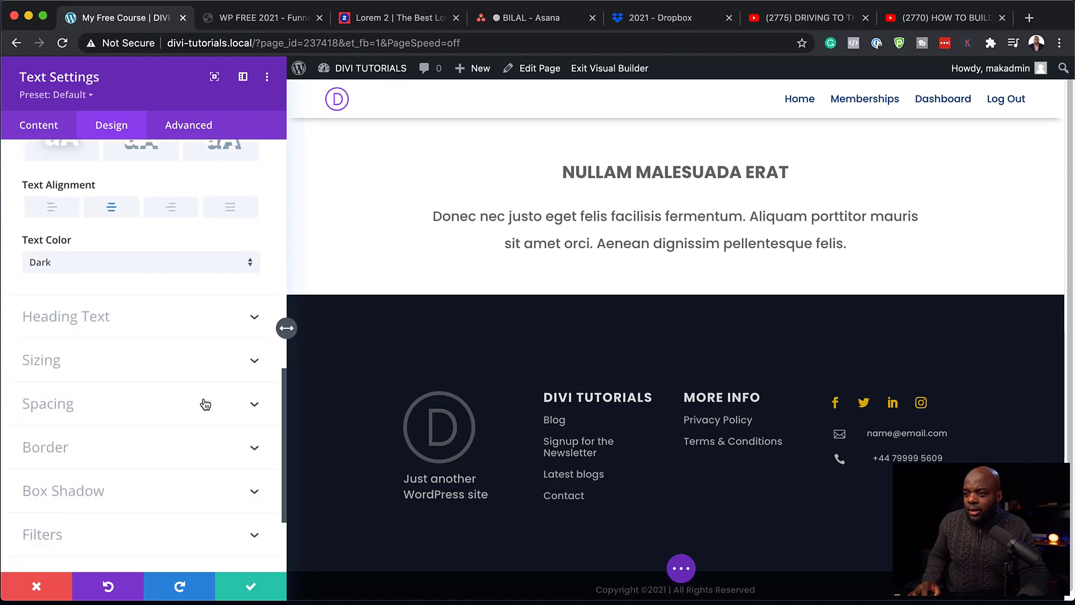
pyautogui.click(75, 360)
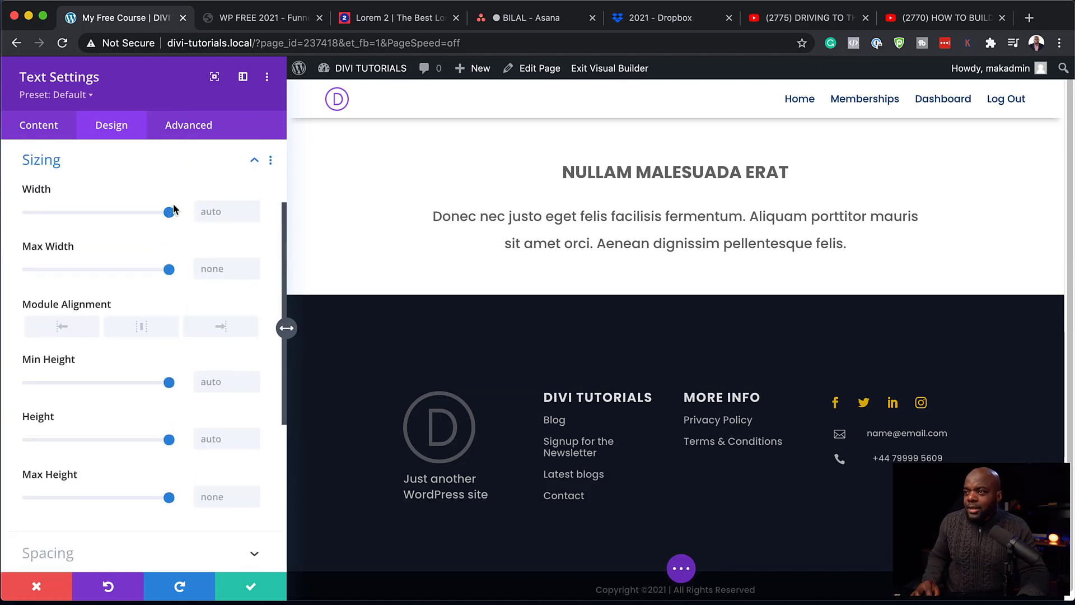
pyautogui.moveTo(166, 215); pyautogui.dragTo(136, 220)
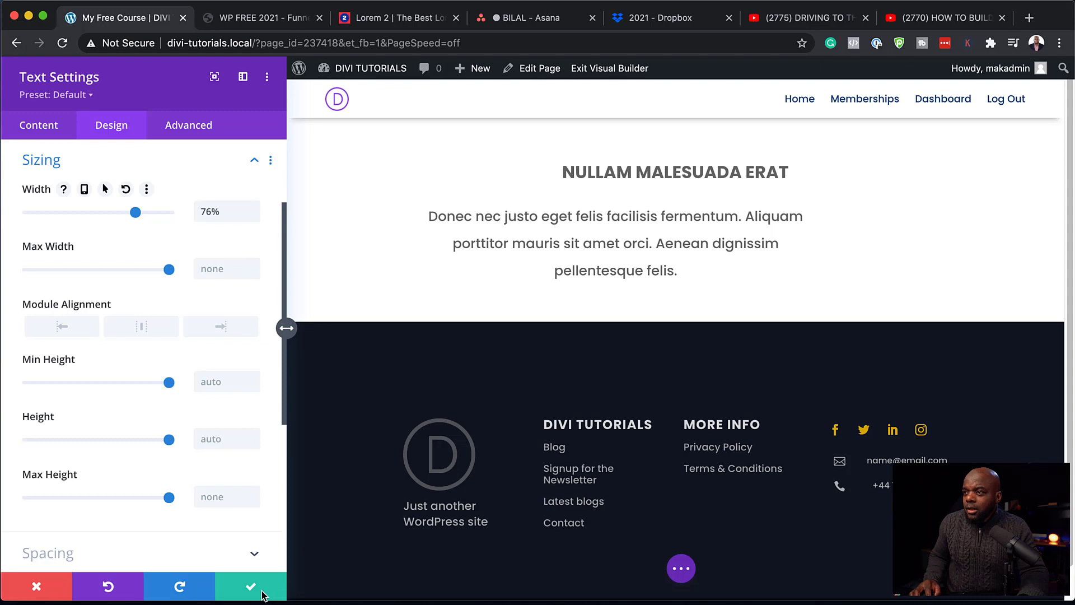
pyautogui.click(139, 330)
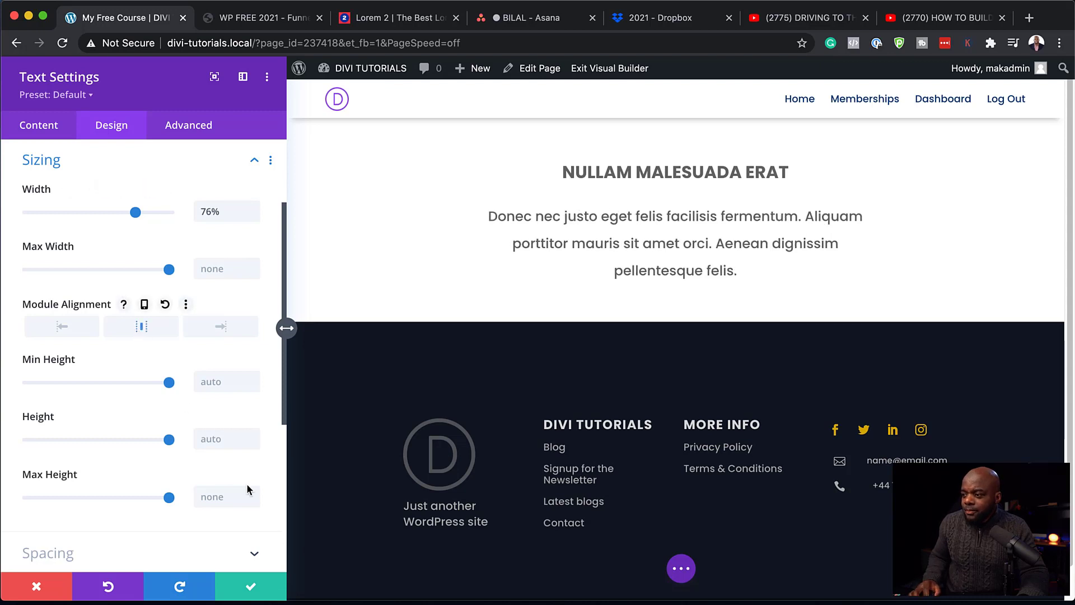
pyautogui.click(251, 591)
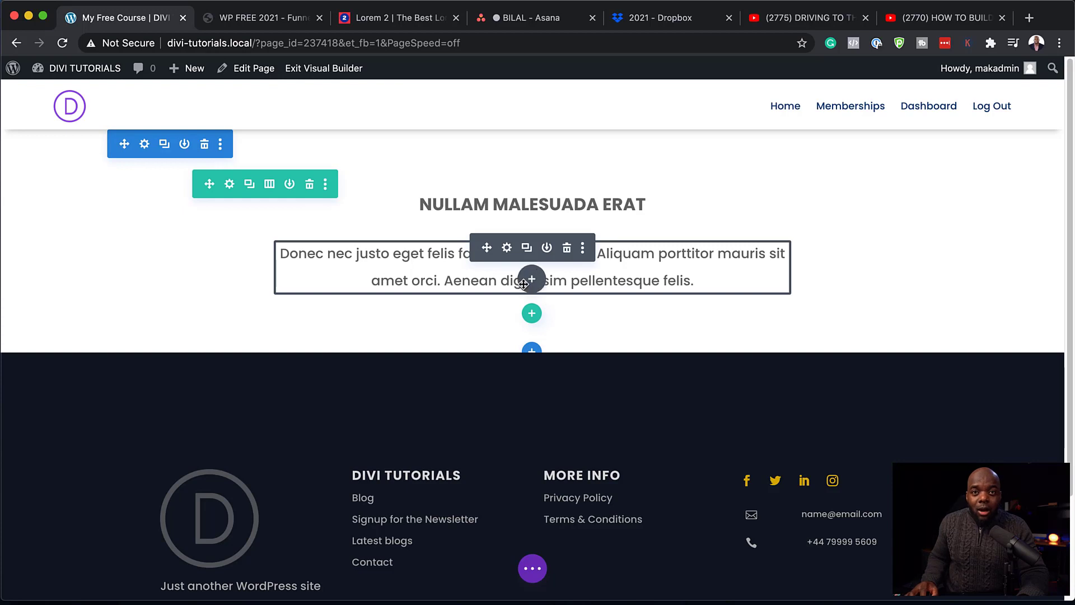
# Step: Insert a two-column row below the paragraph with a Video module in the left column
pyautogui.click(537, 282)
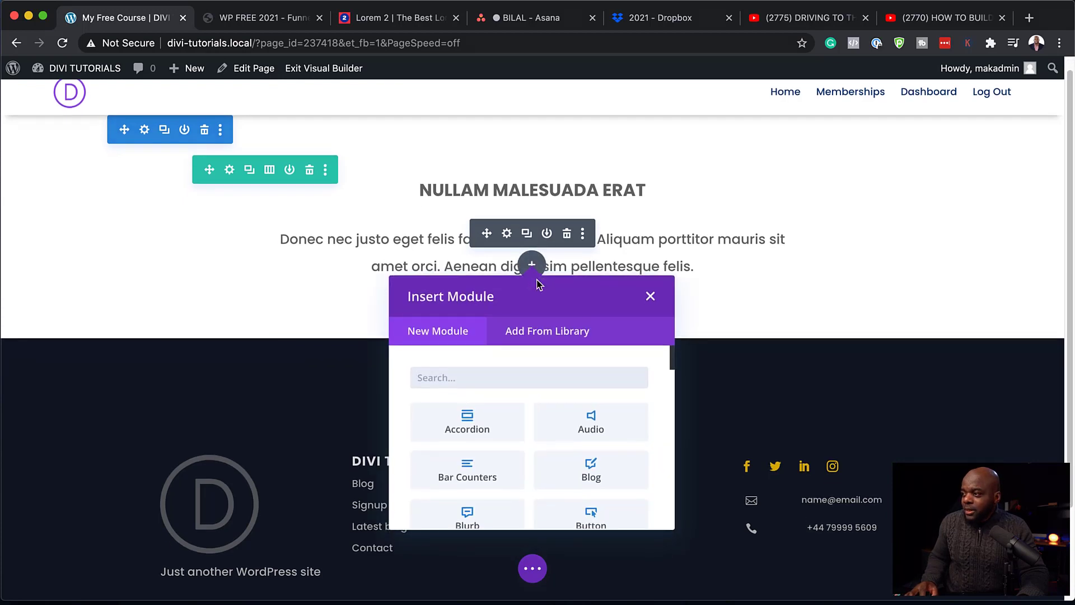
pyautogui.click(881, 214)
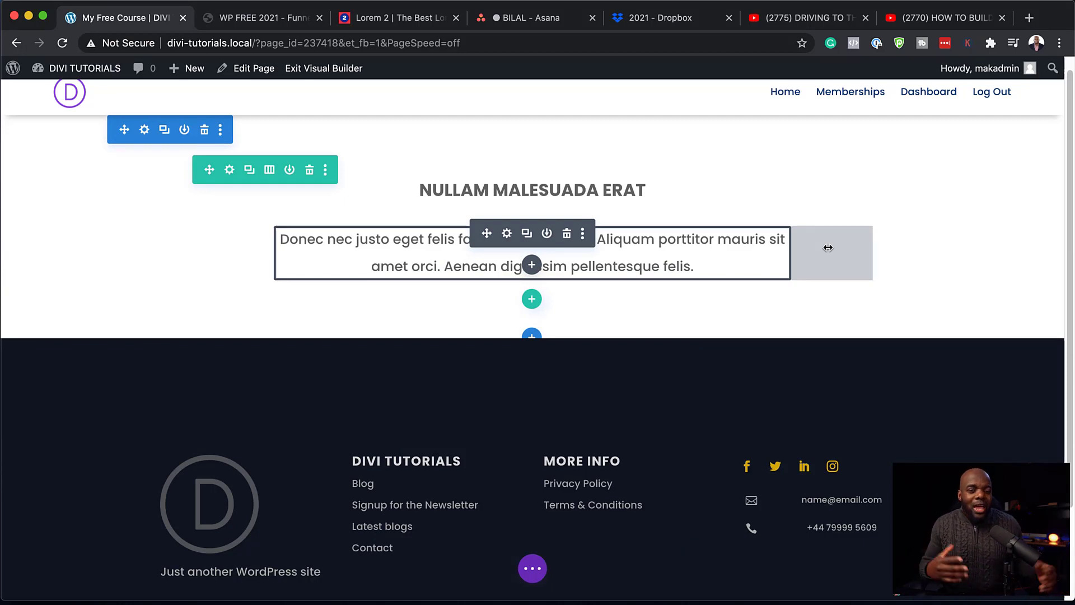
pyautogui.click(533, 303)
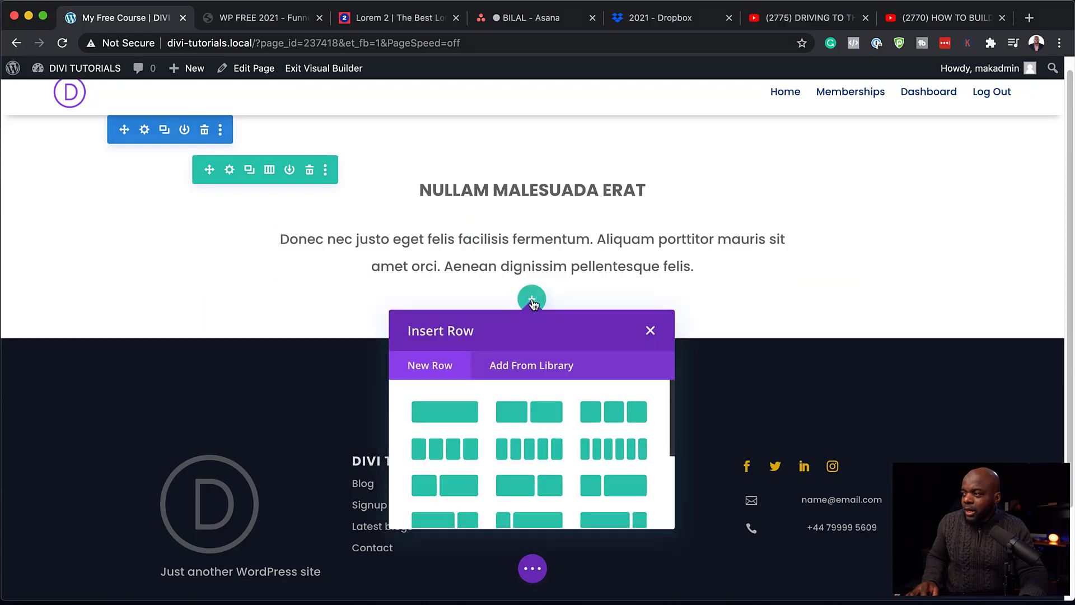
pyautogui.click(548, 417)
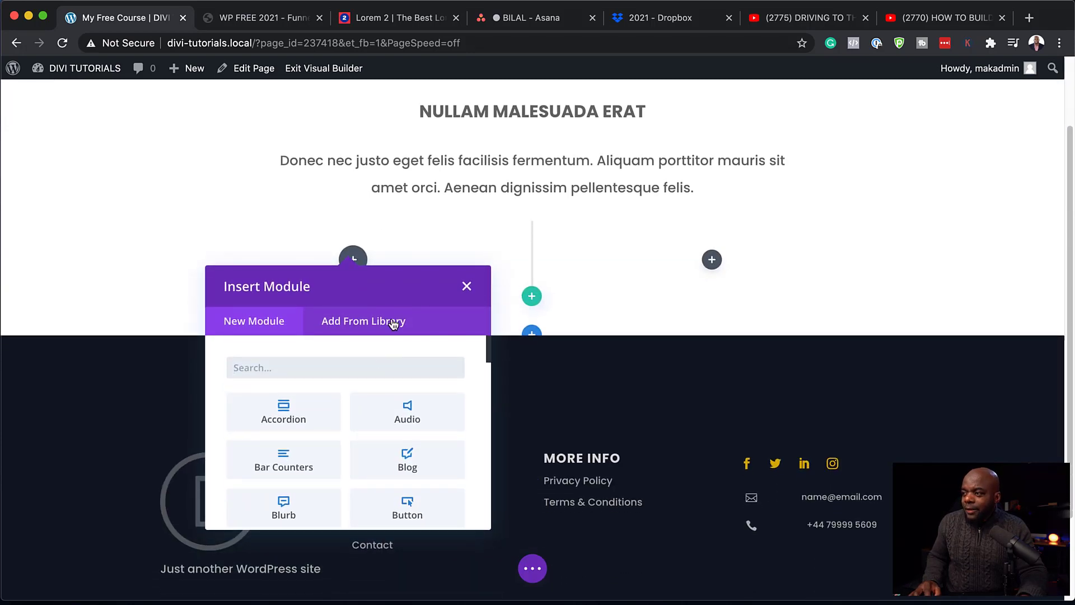
pyautogui.write('video')
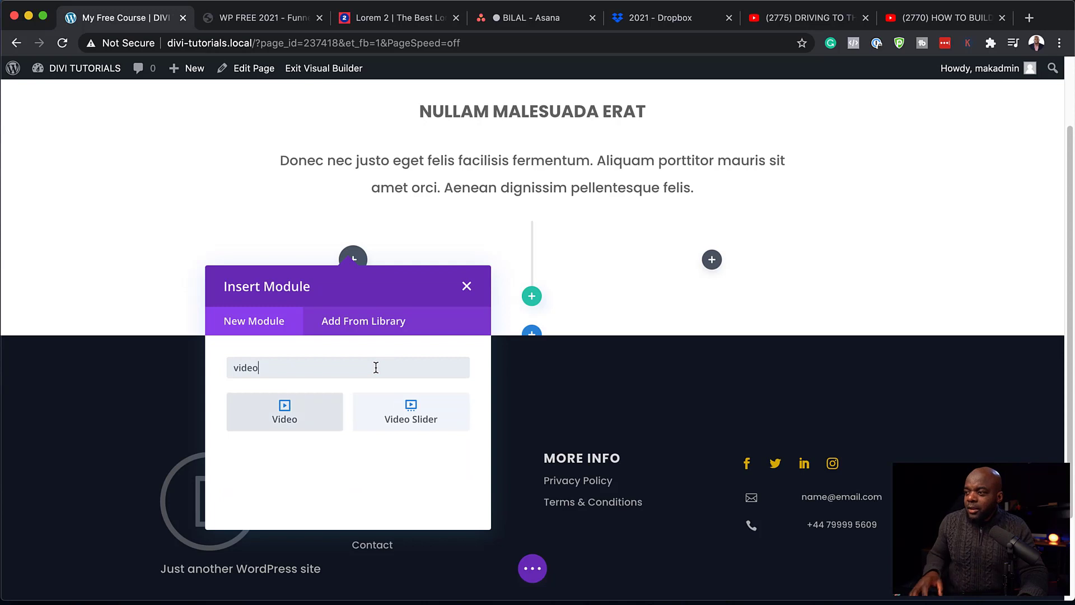
pyautogui.click(312, 423)
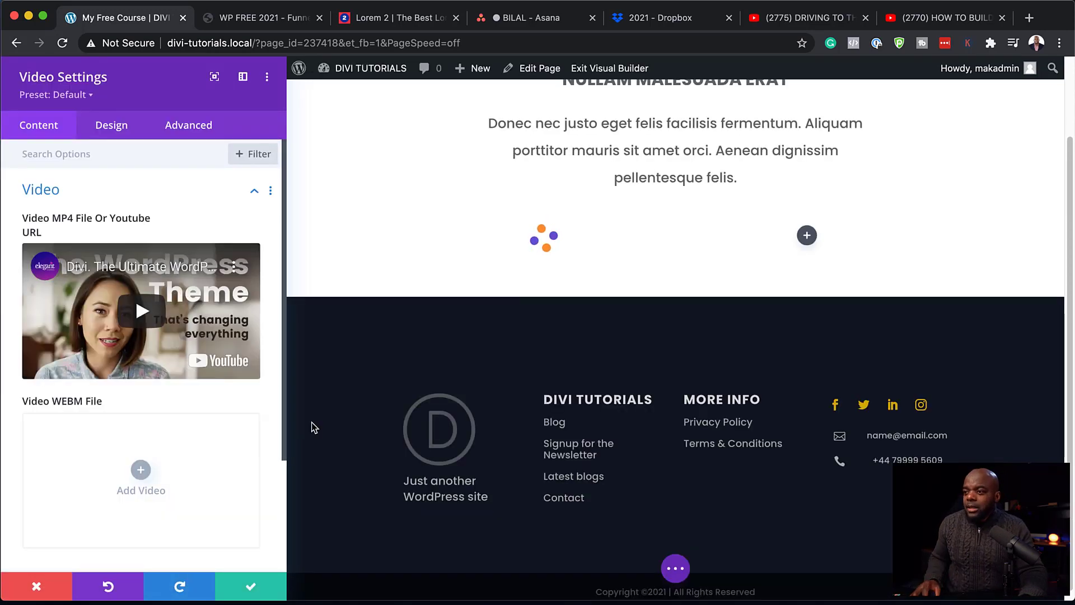
# Step: Set the family-by-the-window photo as the video's overlay image
pyautogui.scroll(-3, 164, 449)
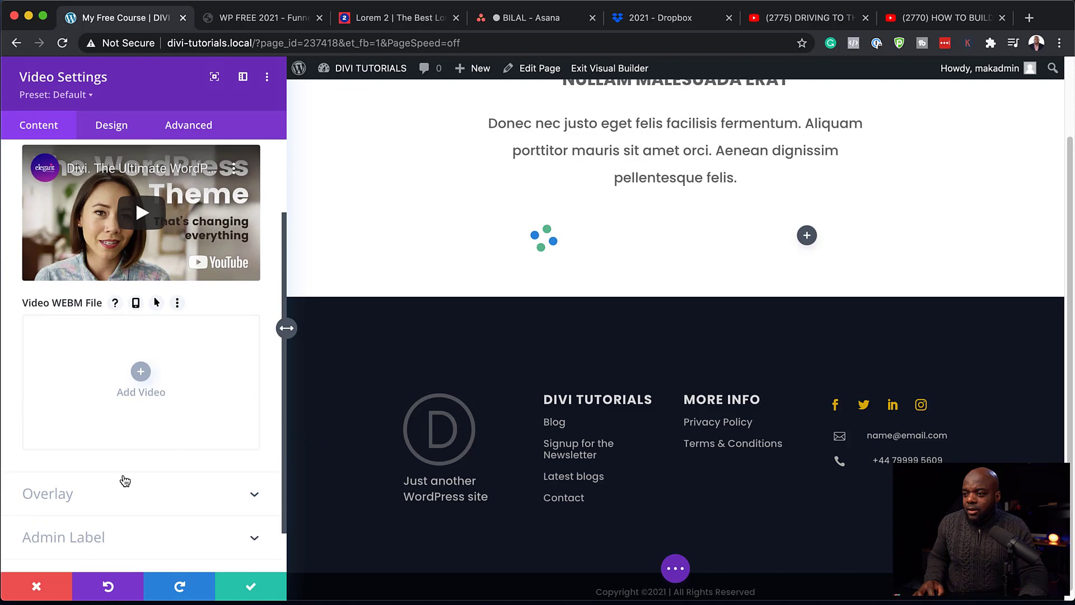
pyautogui.click(105, 500)
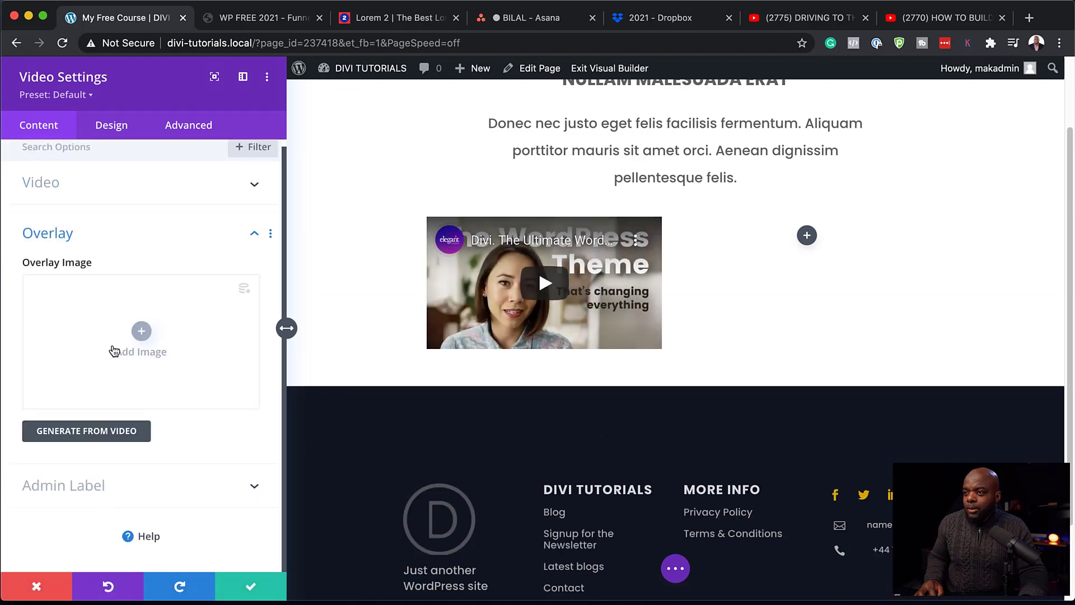
pyautogui.click(147, 333)
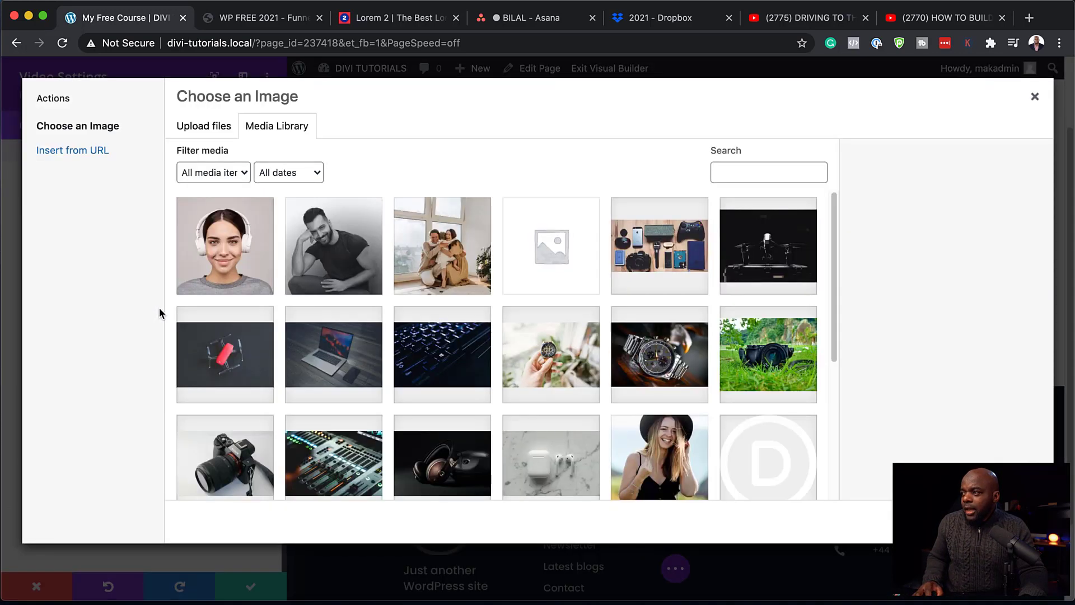
pyautogui.click(436, 255)
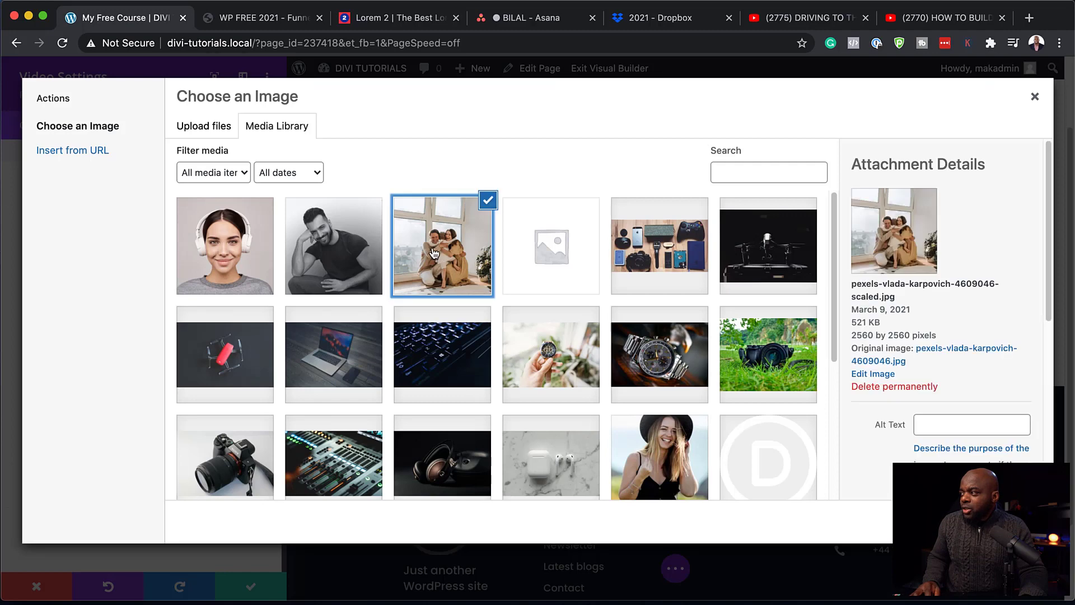
pyautogui.click(997, 521)
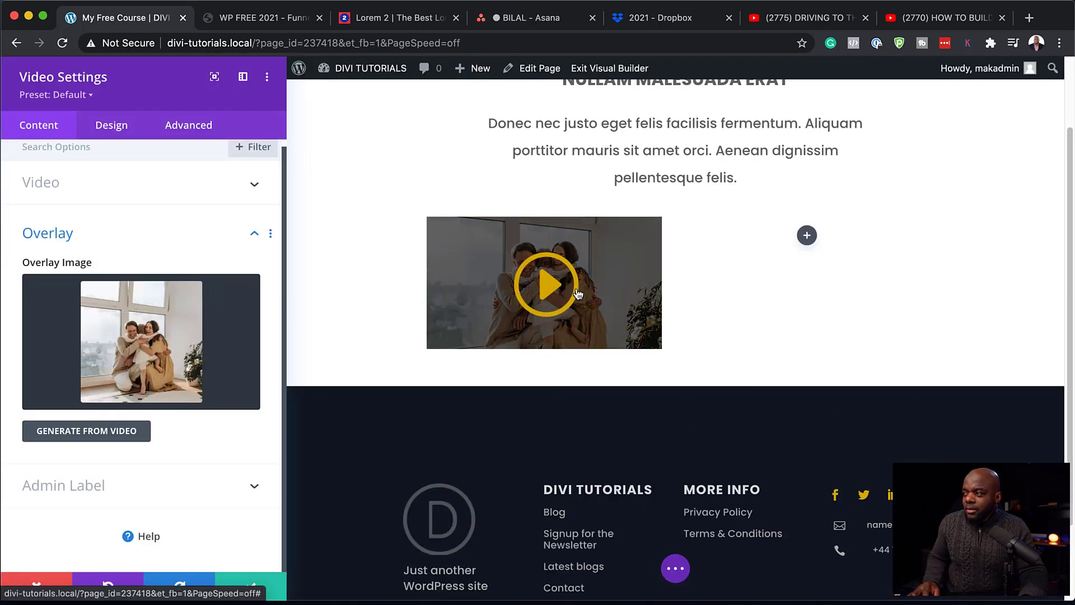
# Step: Enable a custom play icon size and shrink it to about 45px
pyautogui.click(111, 127)
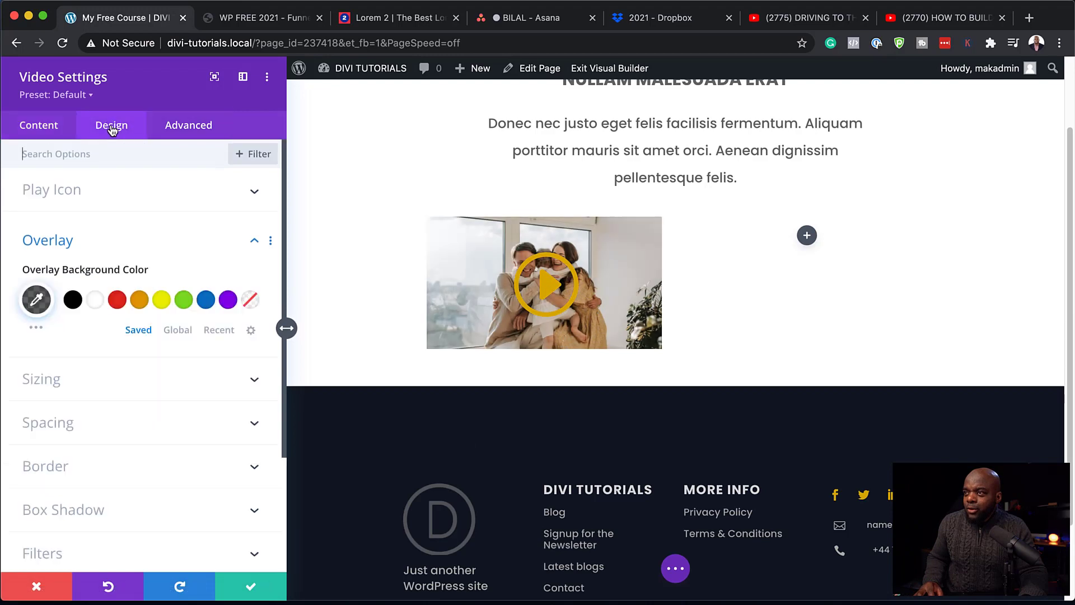
pyautogui.click(74, 192)
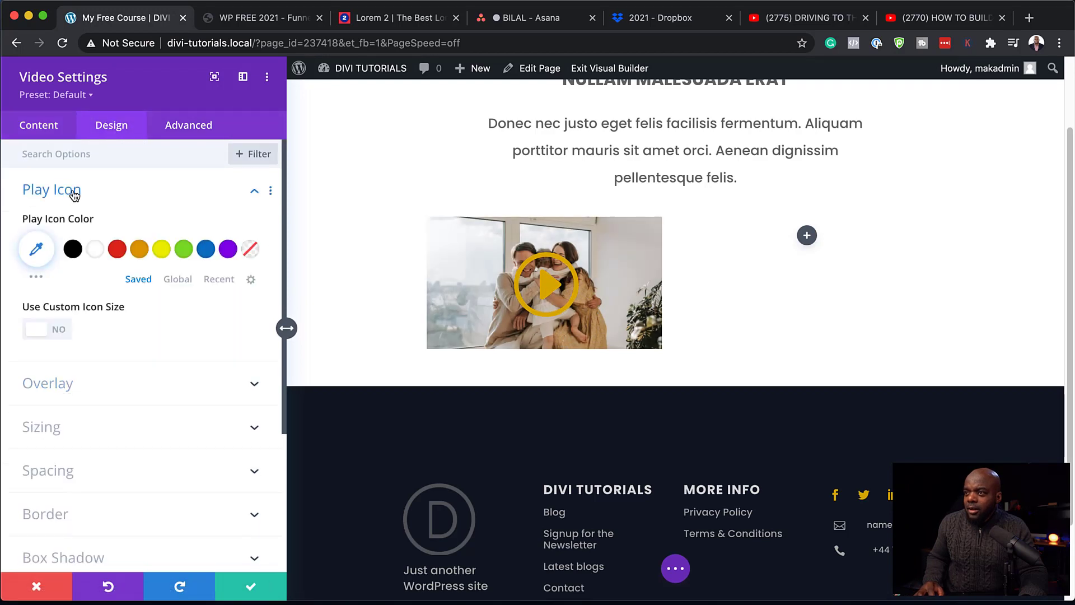
pyautogui.click(58, 331)
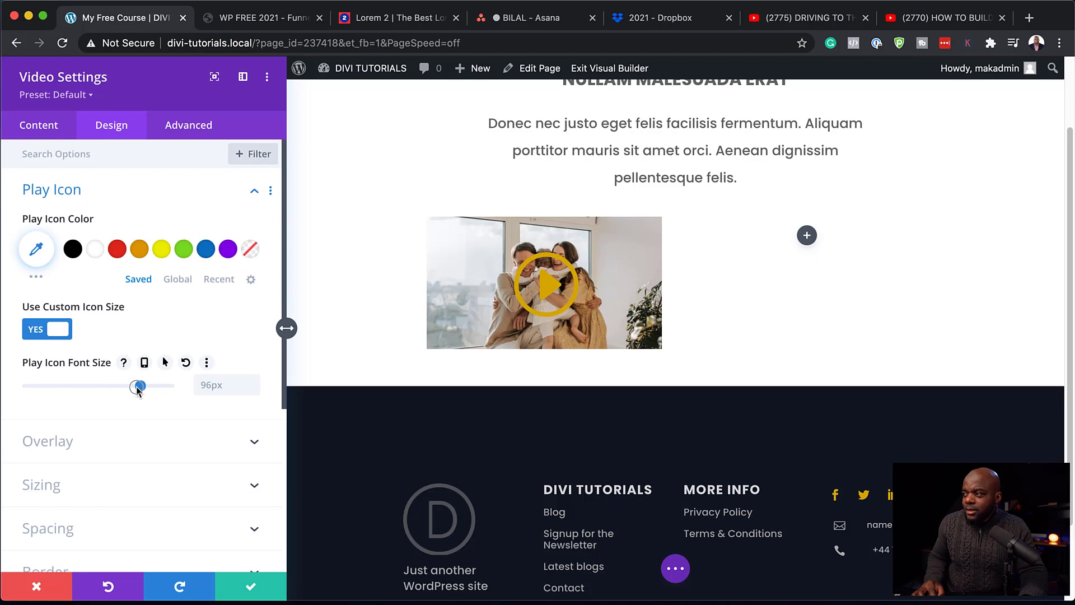
pyautogui.moveTo(138, 389); pyautogui.dragTo(83, 390)
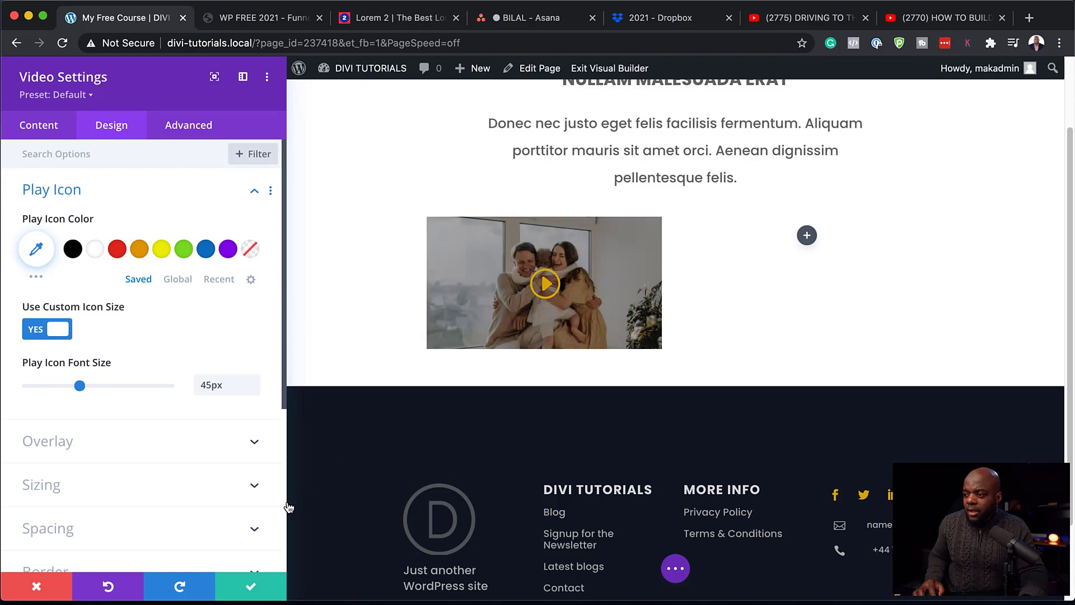
# Step: Save the video settings and add an Email Optin module to the right column
pyautogui.click(250, 589)
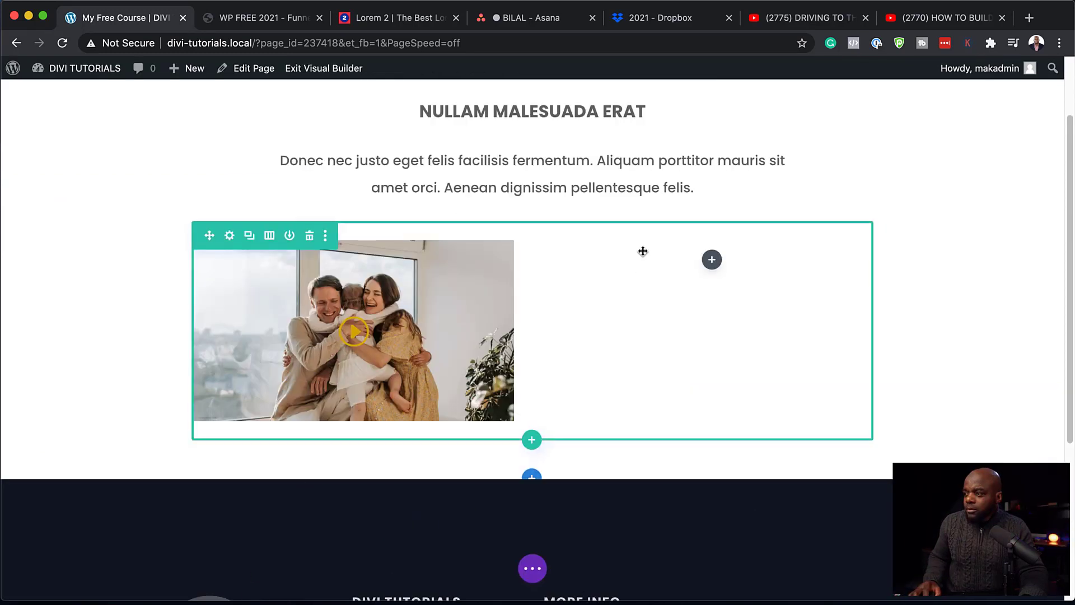
pyautogui.click(712, 261)
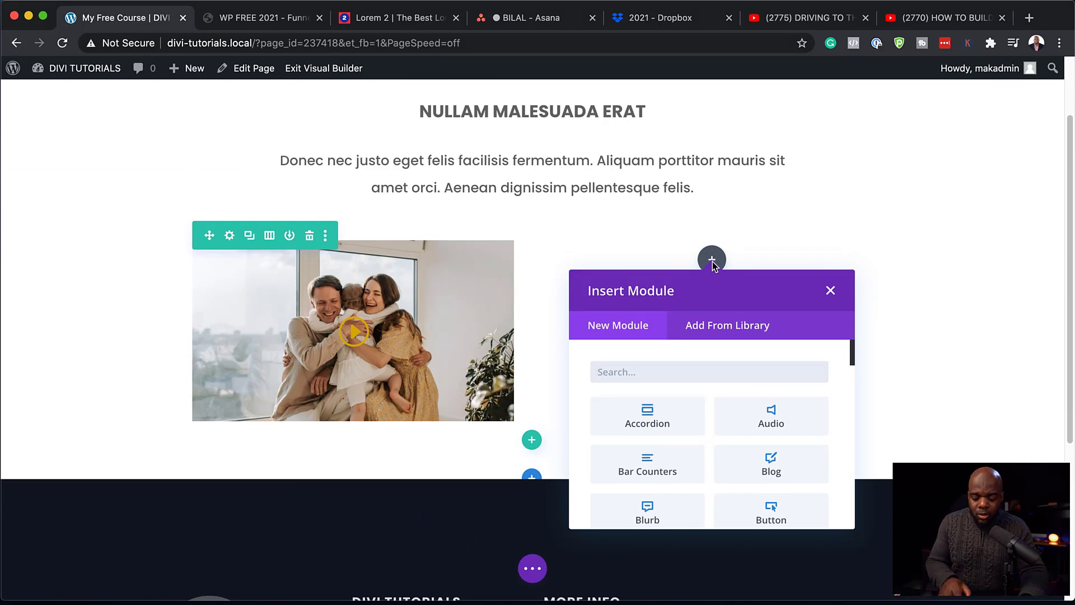
pyautogui.write('opt')
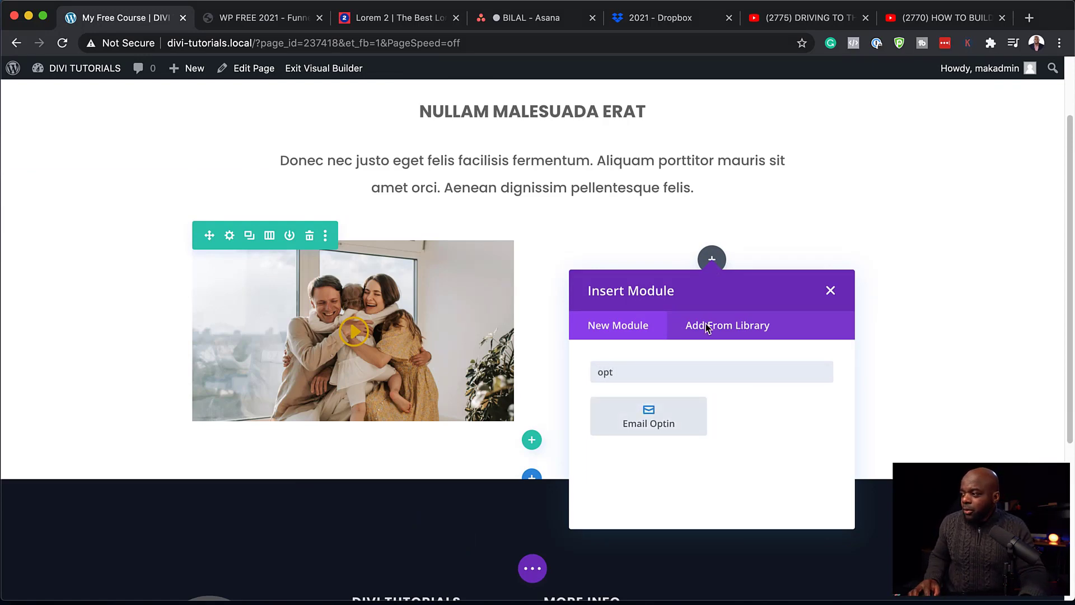
pyautogui.click(655, 417)
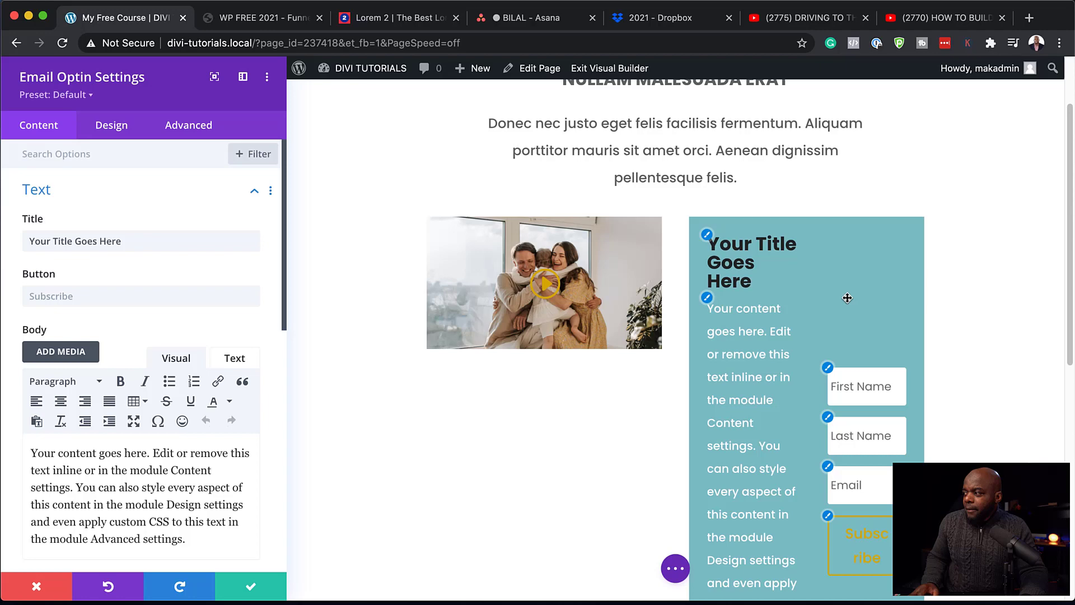
# Step: Set the Email Optin background colour to transparent
pyautogui.scroll(-2, 847, 298)
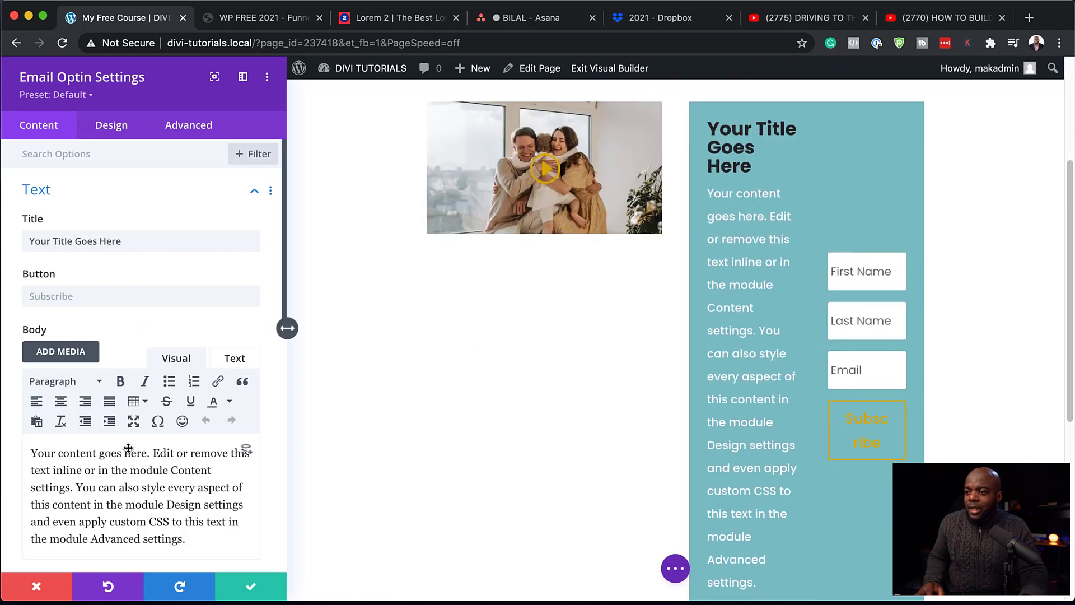
pyautogui.scroll(-5, 134, 446)
pyautogui.scroll(-1, 137, 449)
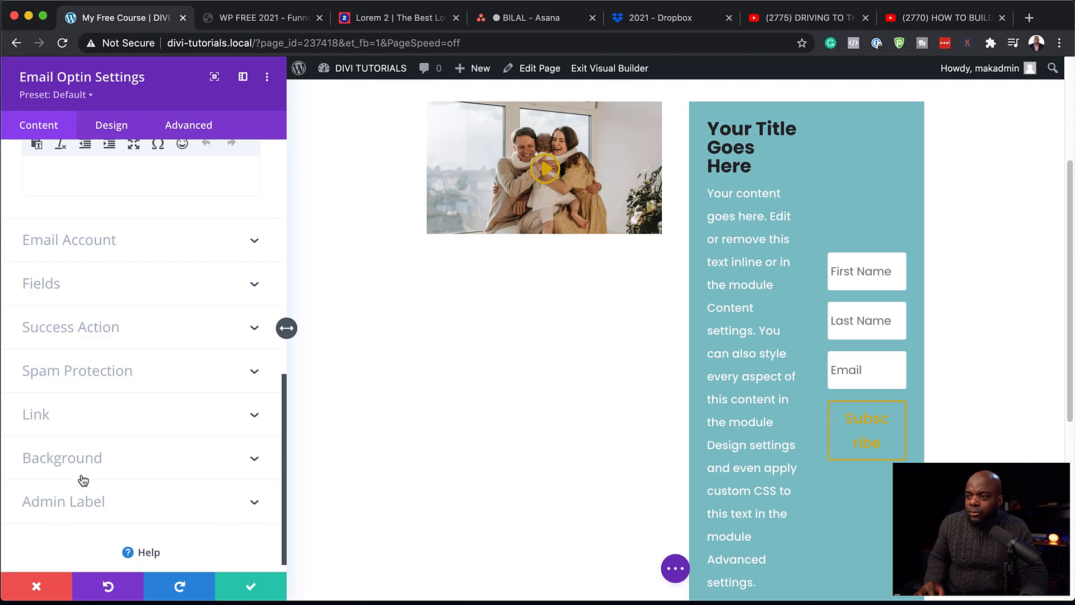
pyautogui.click(91, 460)
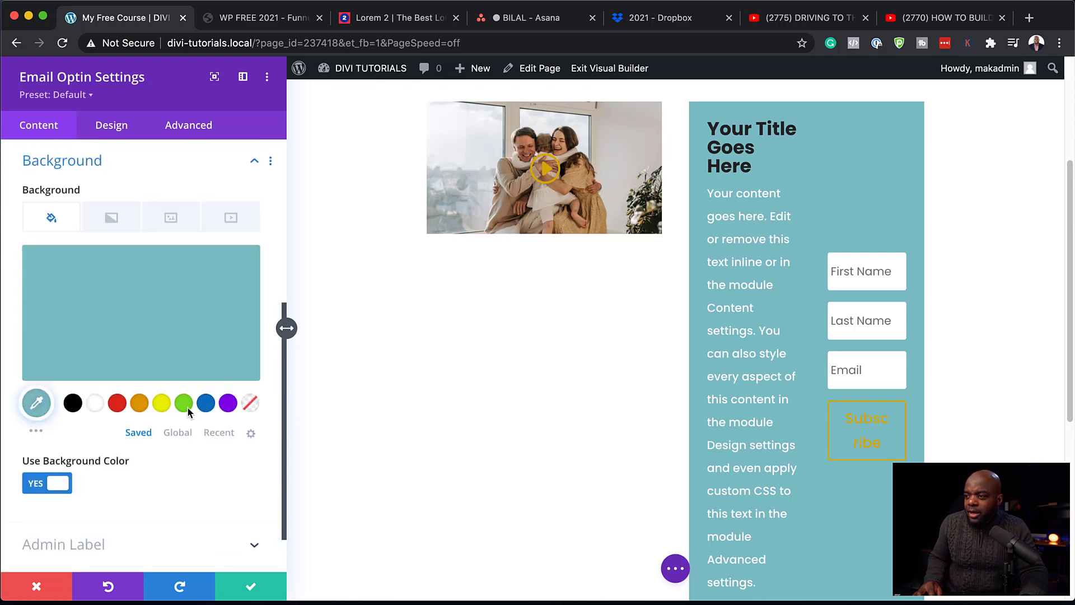
pyautogui.click(250, 405)
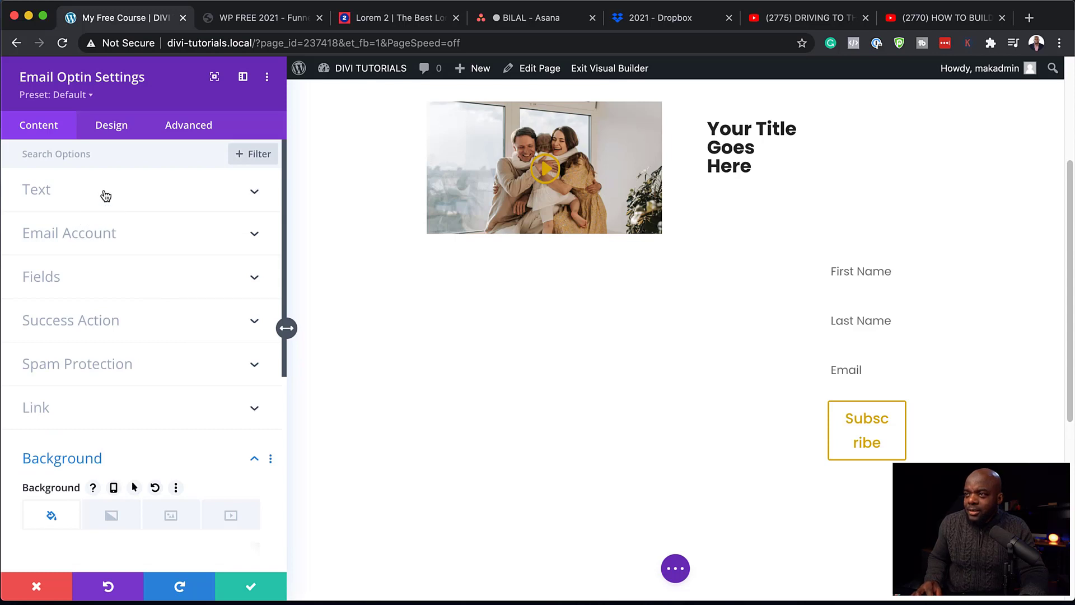
# Step: Delete the opt-in's placeholder body text and retitle it 'Enter email below.'
pyautogui.click(106, 195)
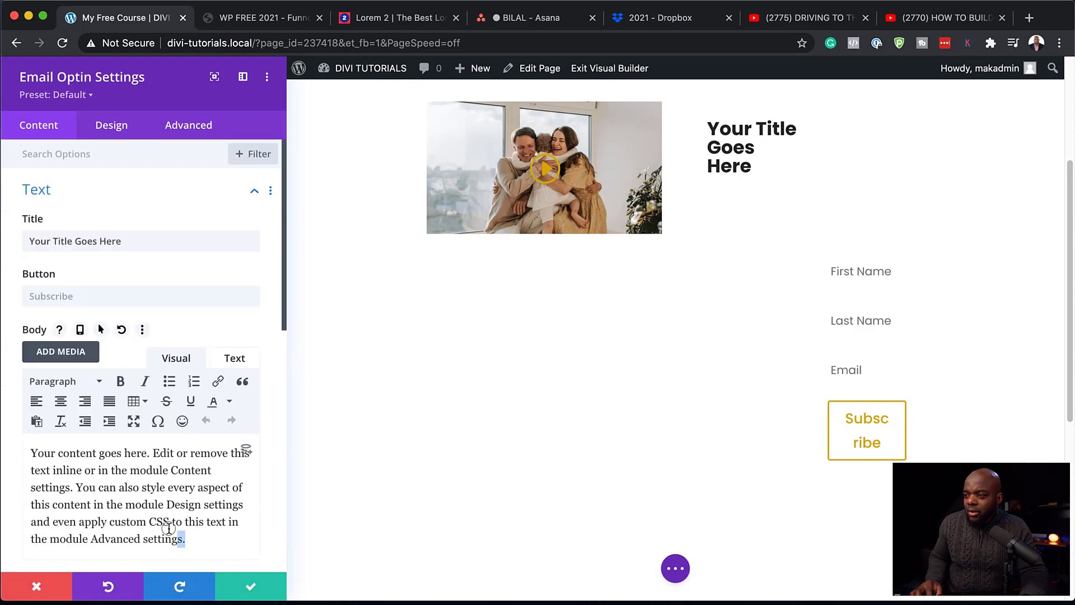
pyautogui.moveTo(168, 528); pyautogui.dragTo(21, 435)
pyautogui.press('BackSpace')
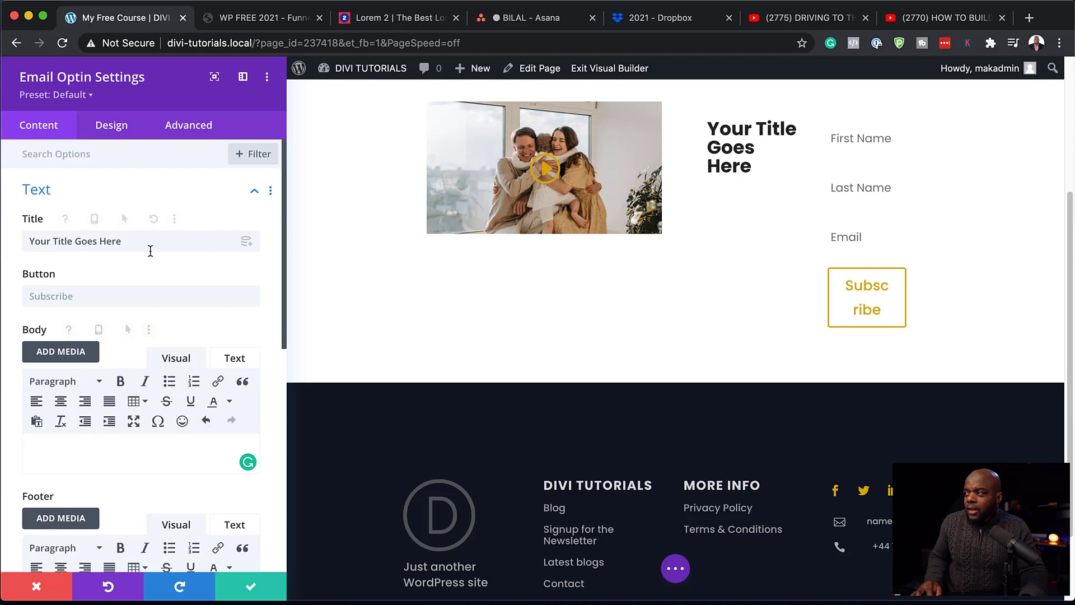
pyautogui.moveTo(145, 244); pyautogui.dragTo(9, 240)
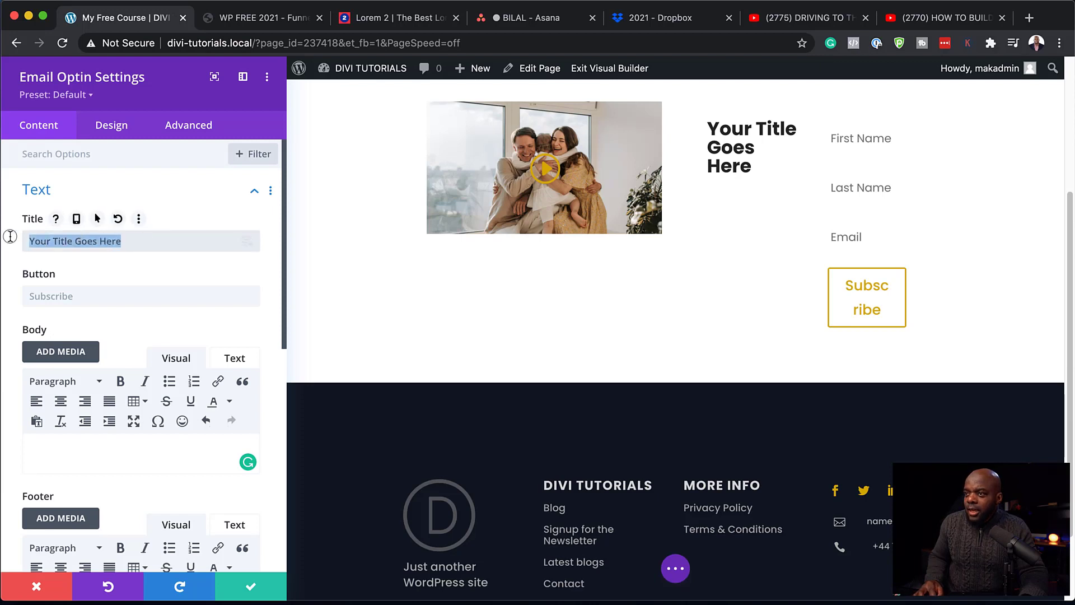
pyautogui.write('Enter email below.')
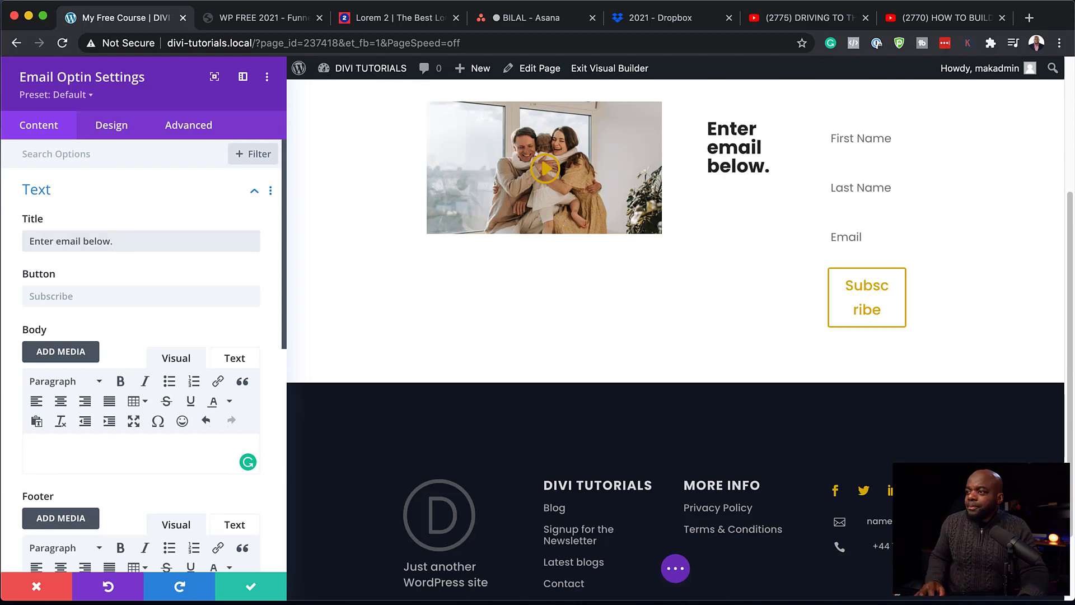
# Step: Change the opt-in button label to 'Enroll Now'
pyautogui.click(92, 297)
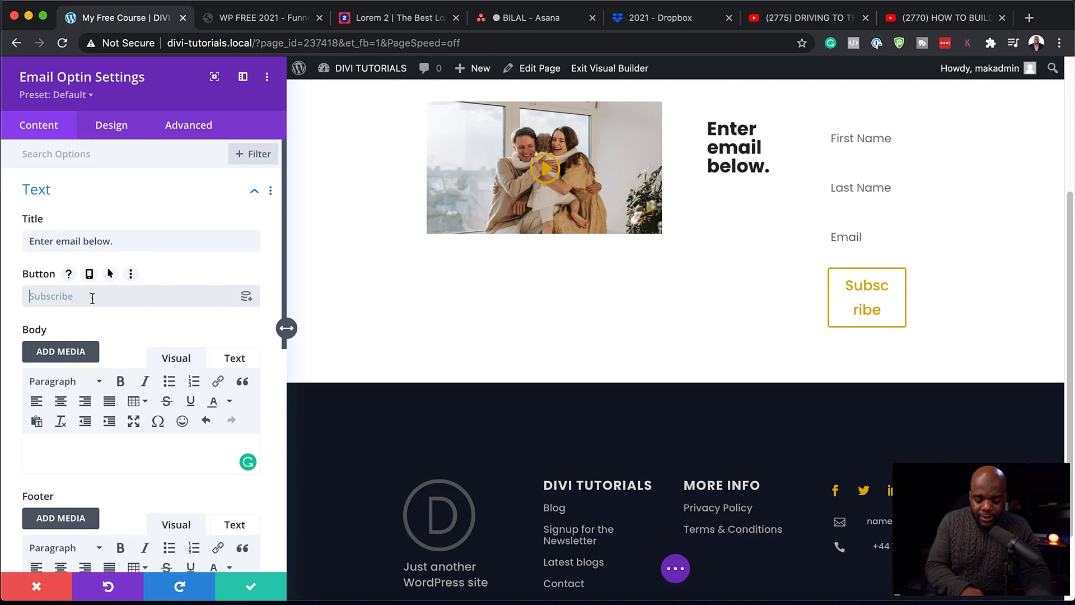
pyautogui.write('D')
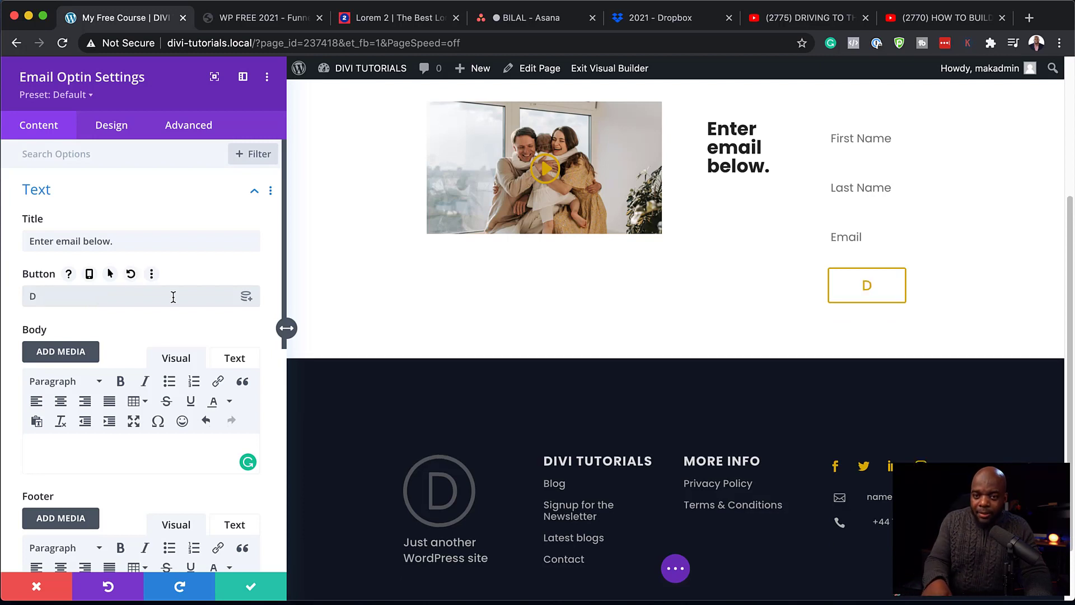
pyautogui.press('BackSpace')
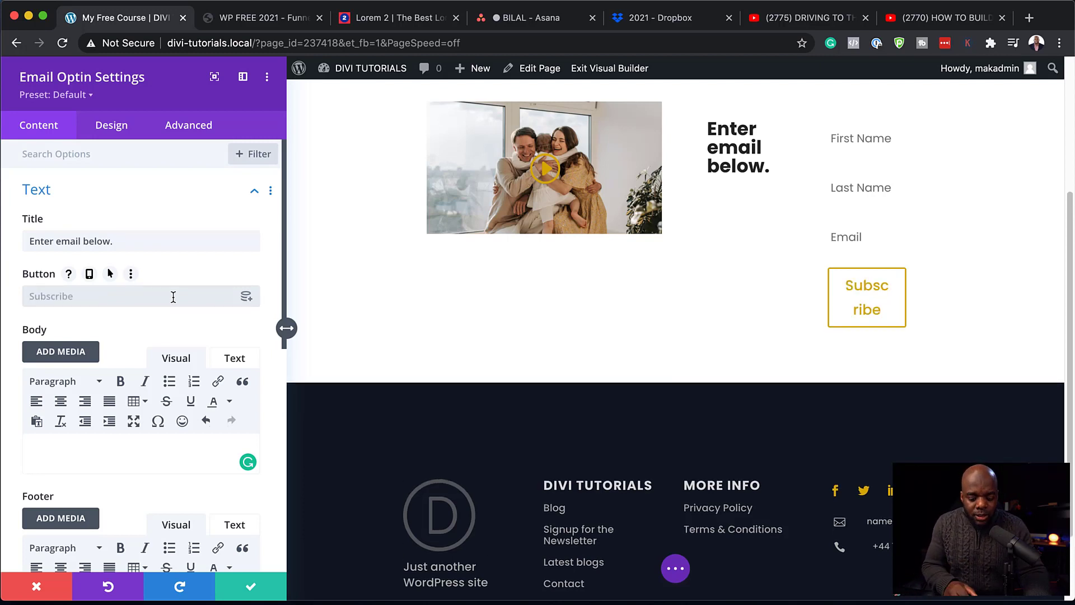
pyautogui.write('Enroll Now')
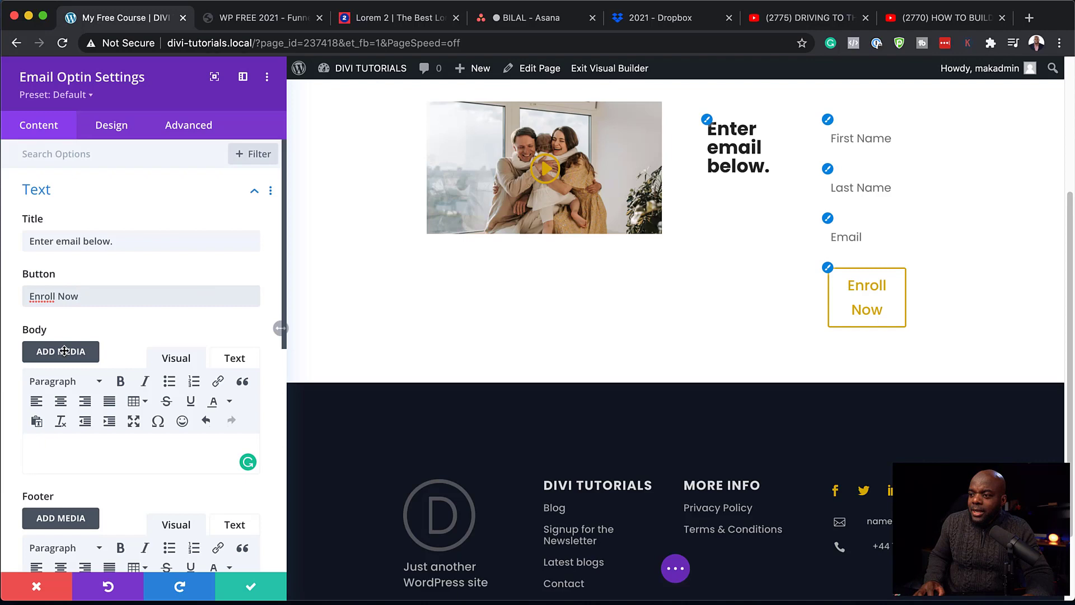
# Step: Turn off Show Last Name Field in the opt-in's Content > Fields options
pyautogui.scroll(-2, 162, 357)
pyautogui.scroll(-4, 162, 357)
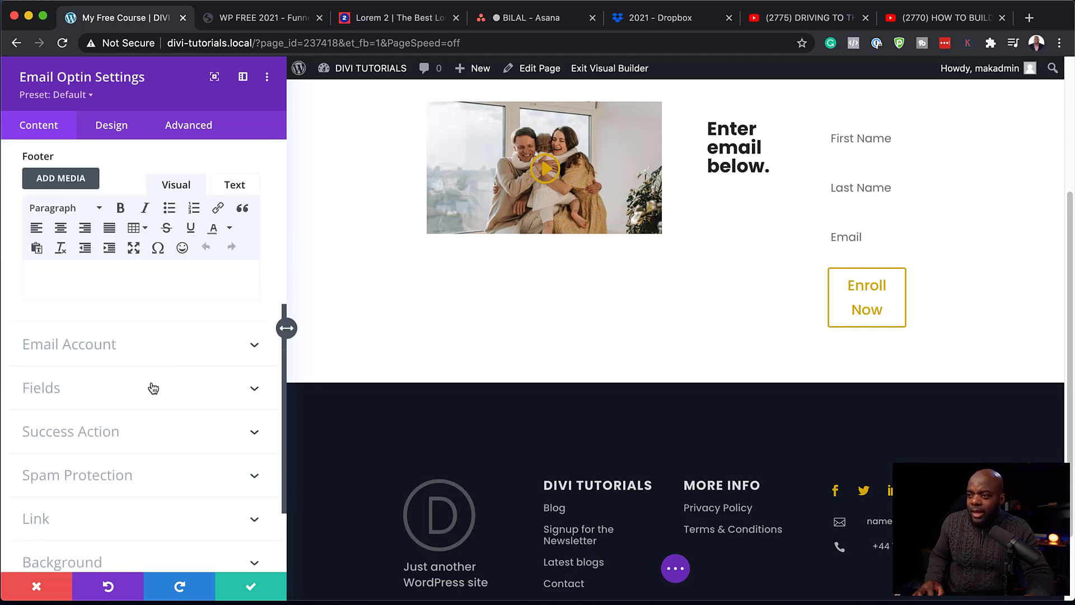
pyautogui.click(143, 390)
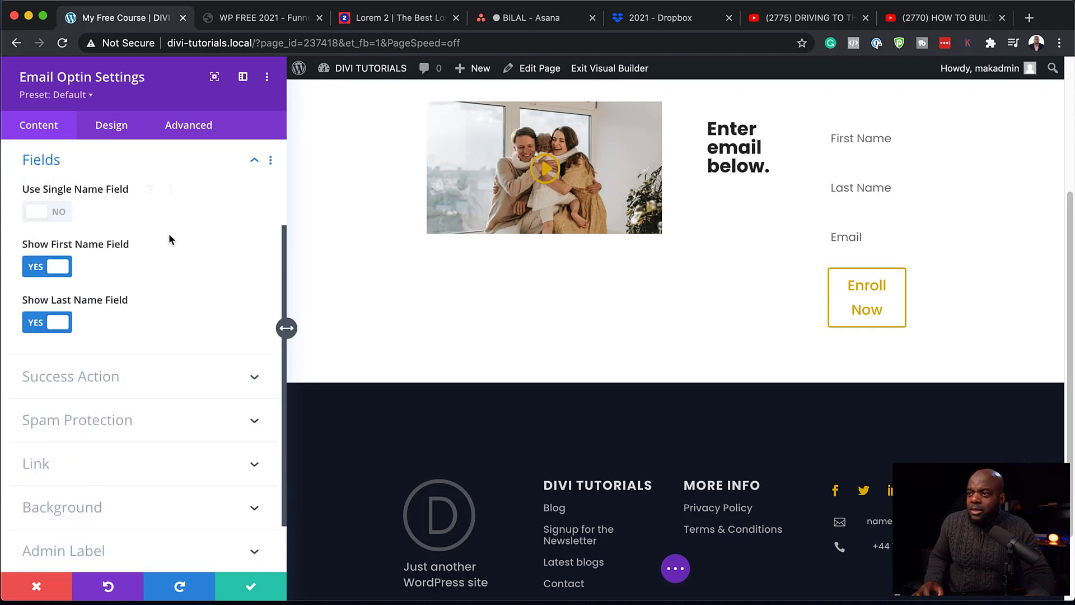
pyautogui.click(38, 328)
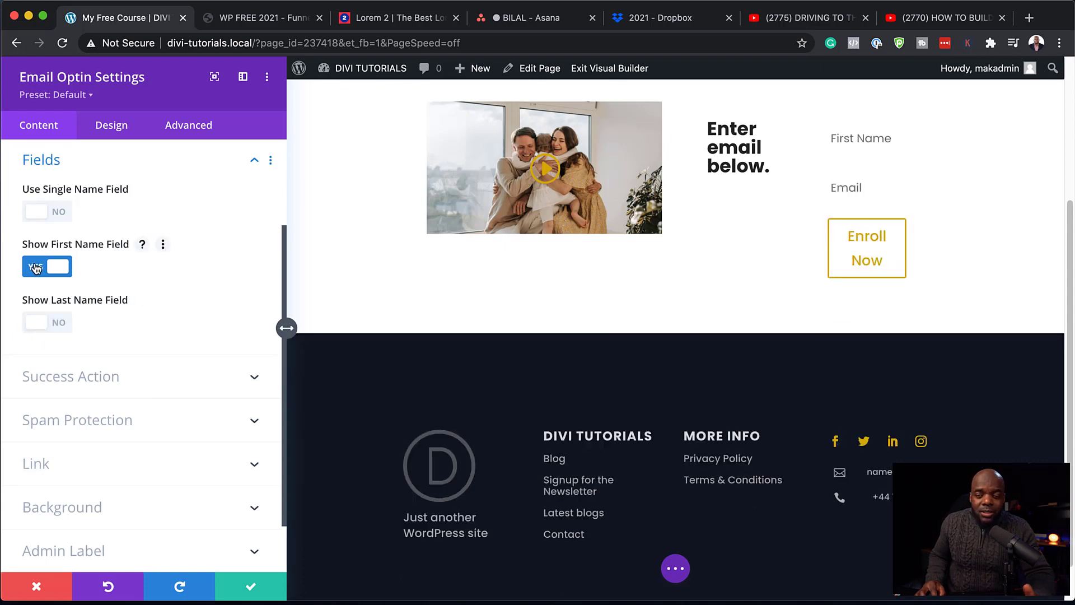
# Step: Set the opt-in's Design > Layout to 'Body On Top, Form On Bottom'
pyautogui.scroll(3, 203, 334)
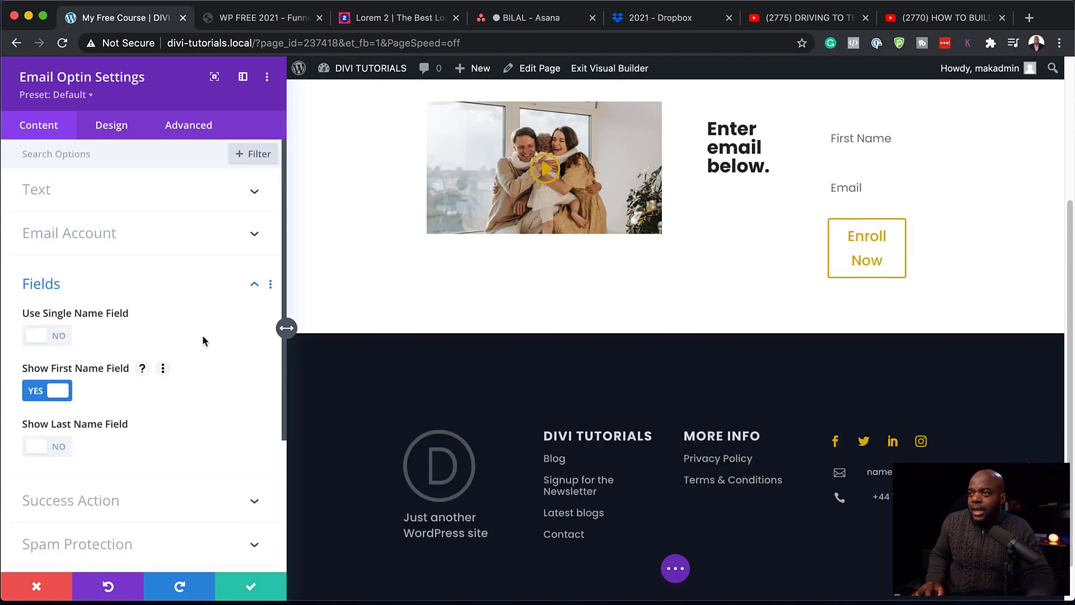
pyautogui.click(114, 129)
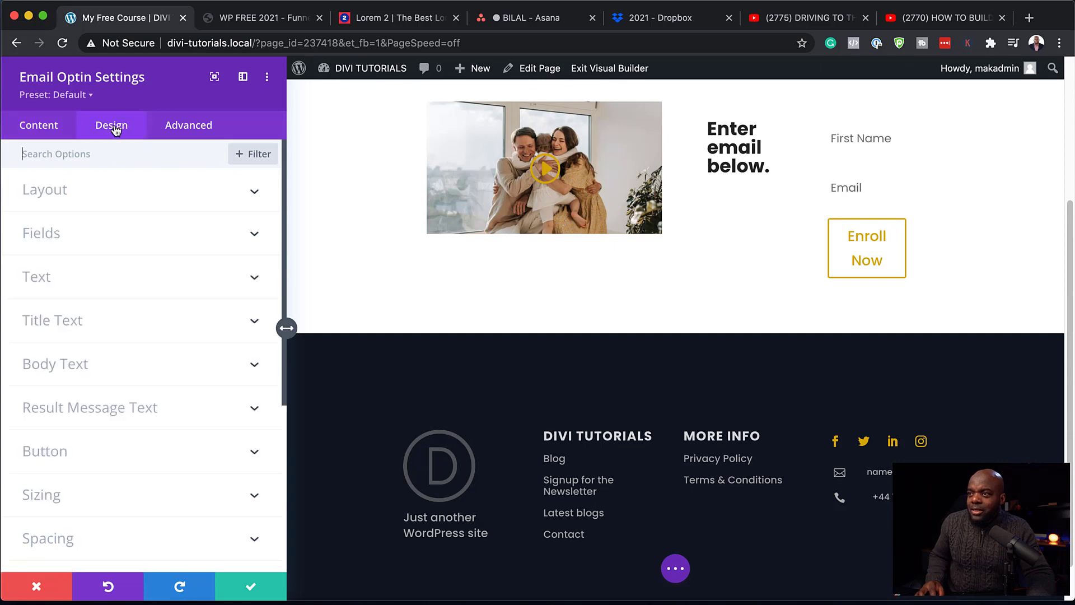
pyautogui.click(68, 199)
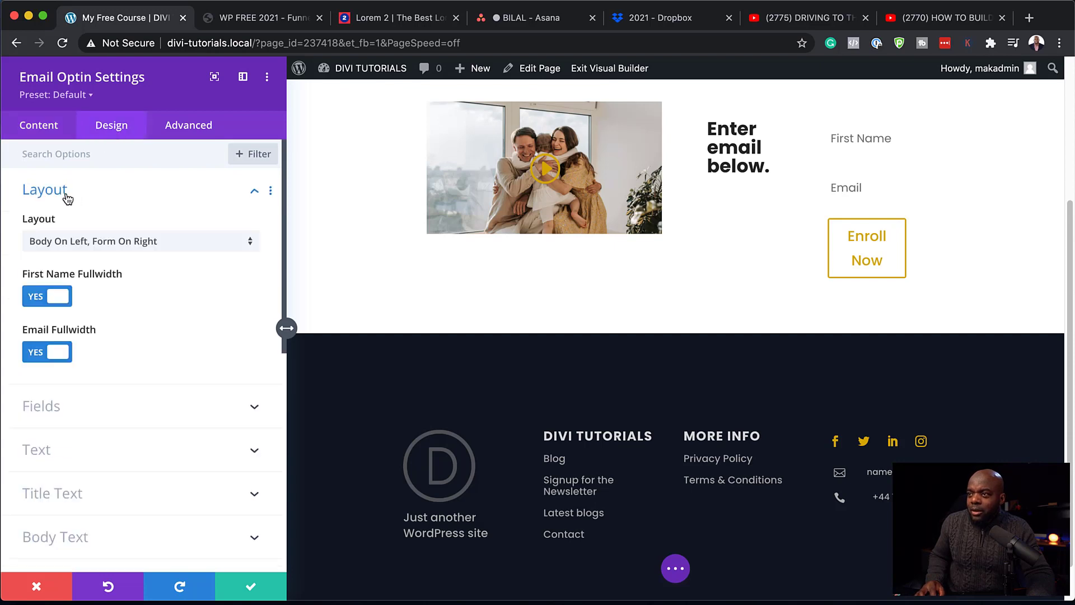
pyautogui.click(133, 247)
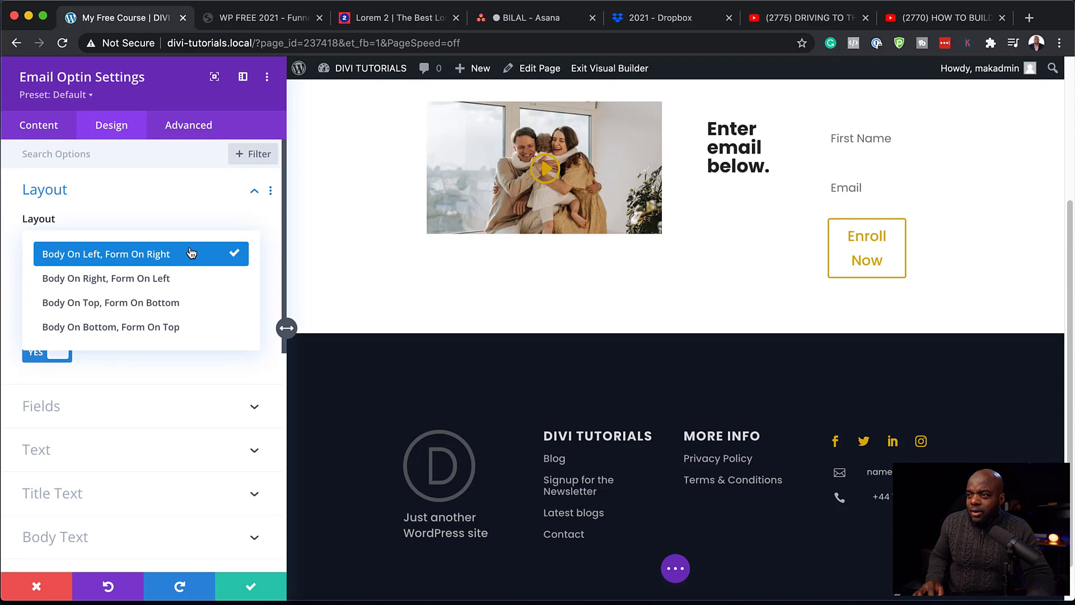
pyautogui.click(186, 307)
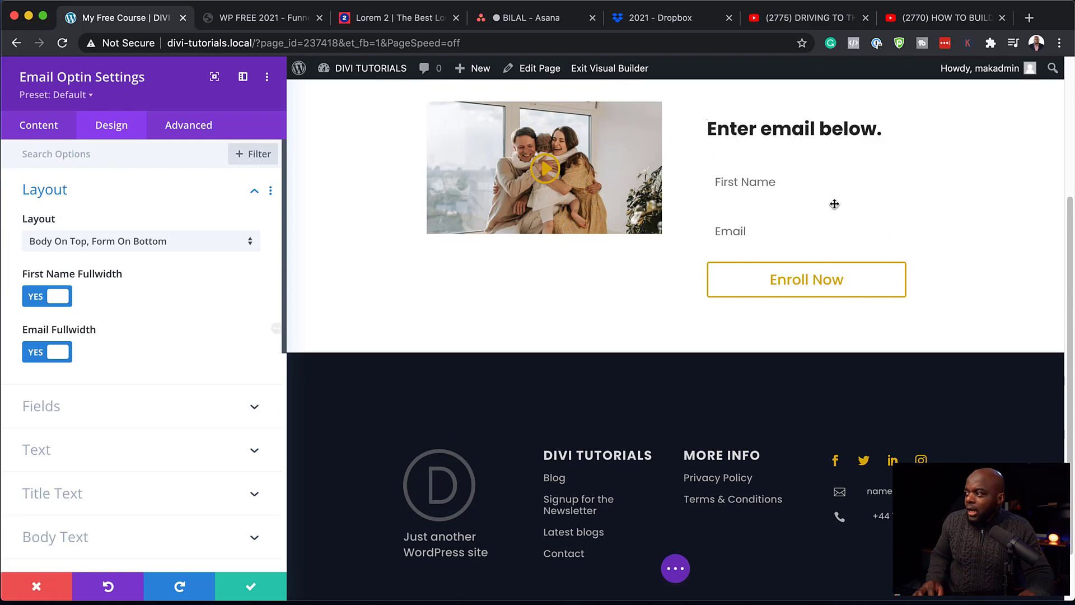
# Step: Set Fields Border Width to 2px and Fields Border Color to light grey #bfbfbf
pyautogui.click(707, 164)
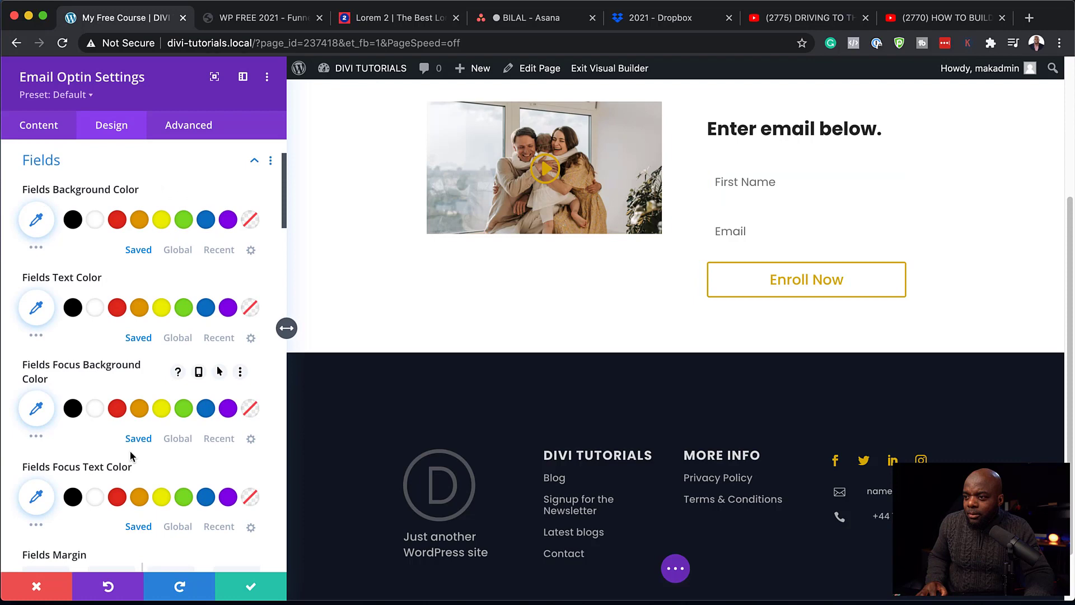
pyautogui.scroll(-3, 130, 455)
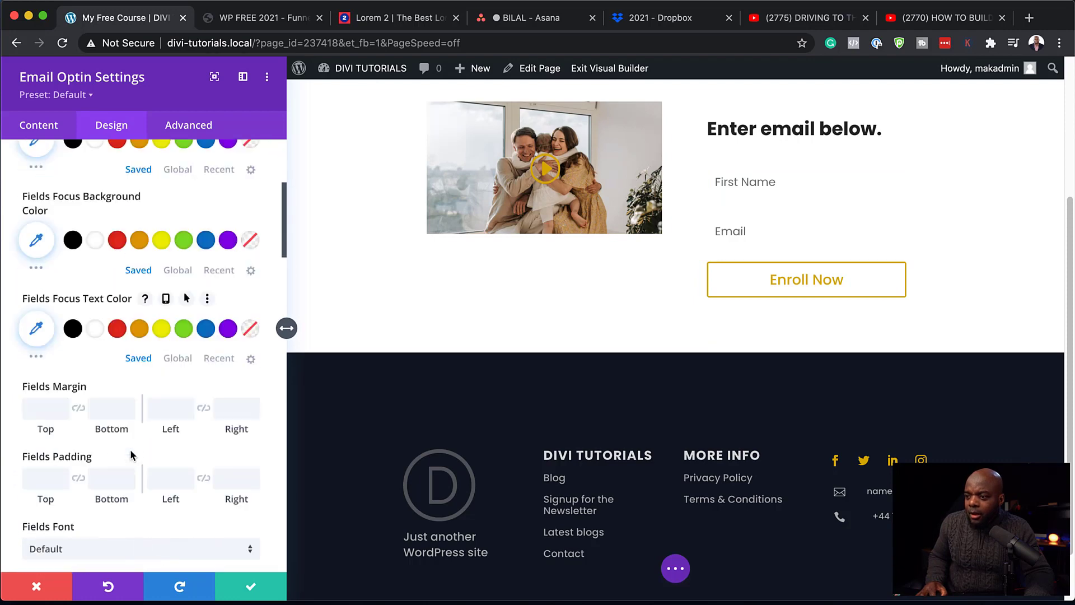
pyautogui.scroll(-10, 130, 455)
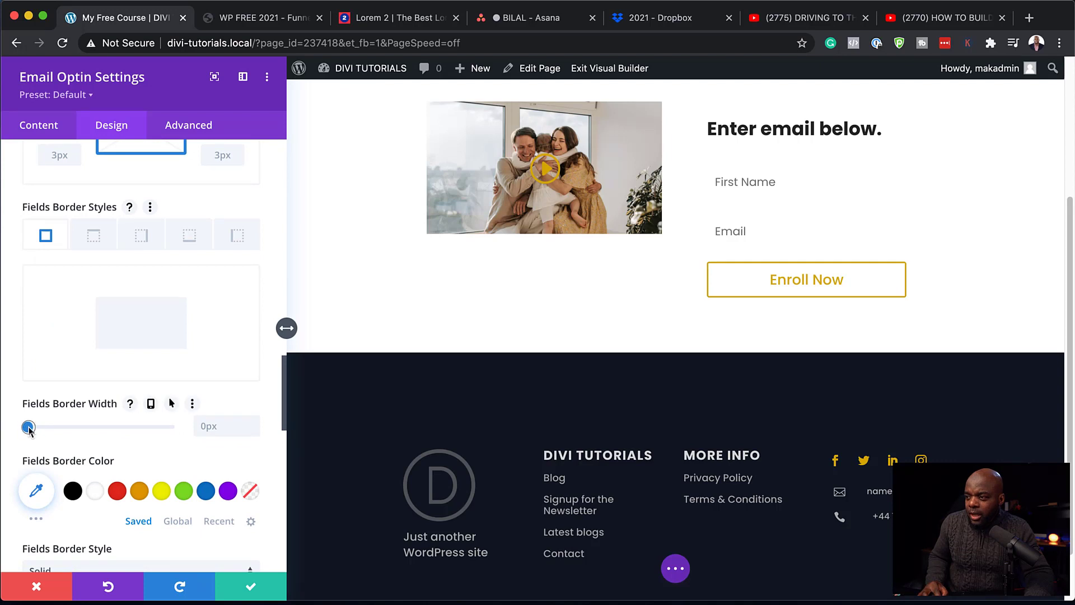
pyautogui.moveTo(29, 427); pyautogui.dragTo(32, 427)
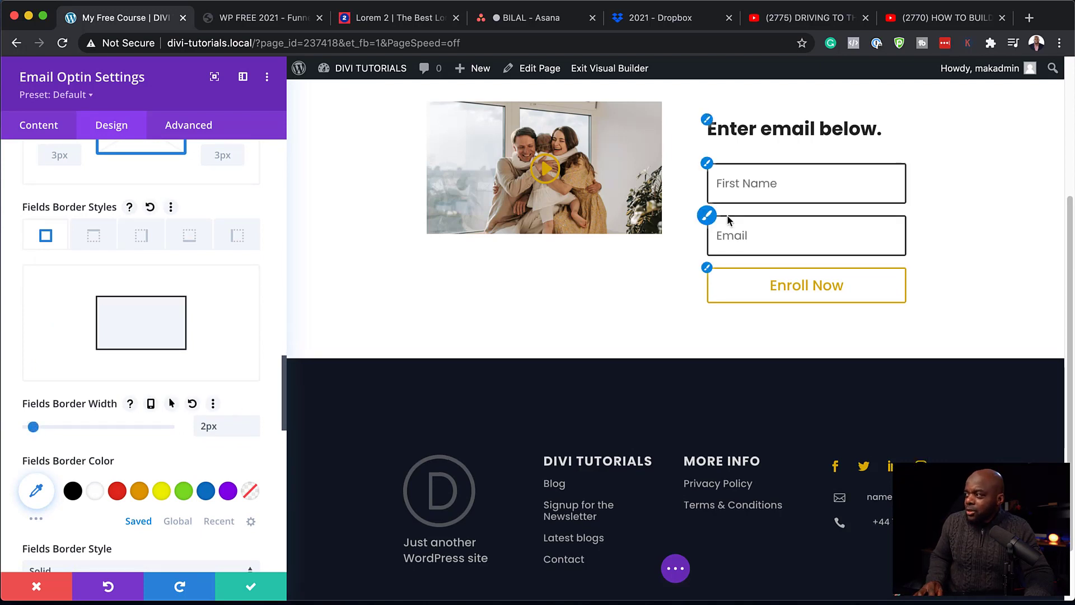
pyautogui.scroll(-1, 151, 431)
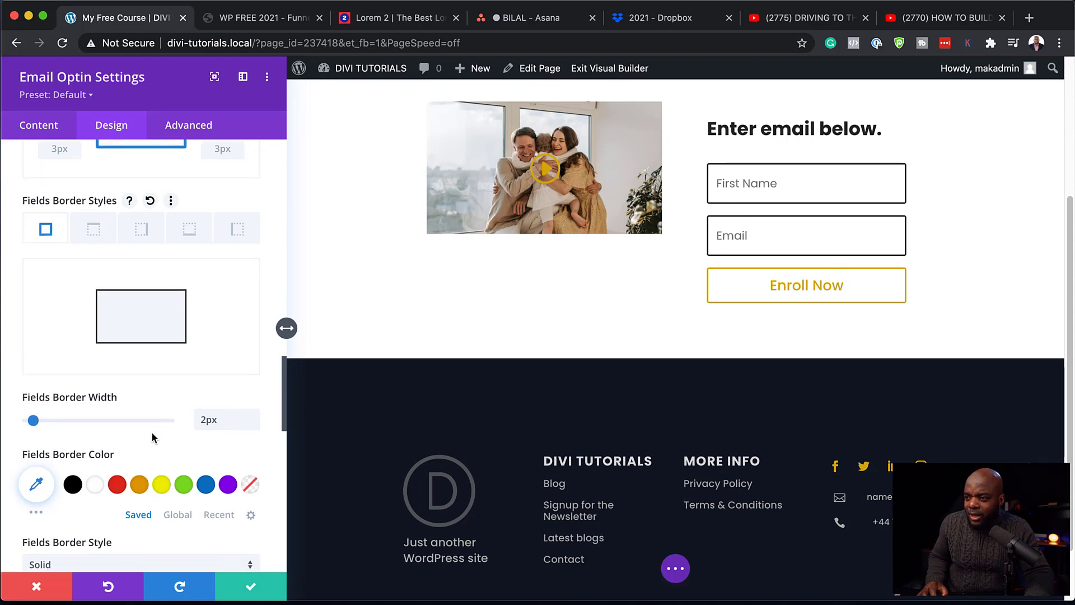
pyautogui.click(39, 477)
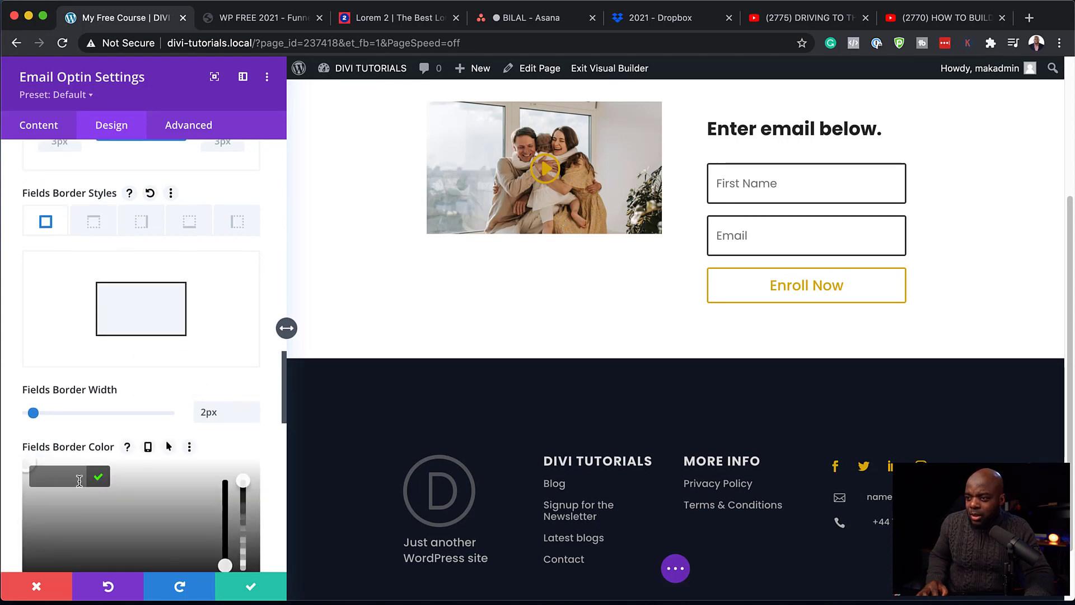
pyautogui.scroll(-2, 61, 487)
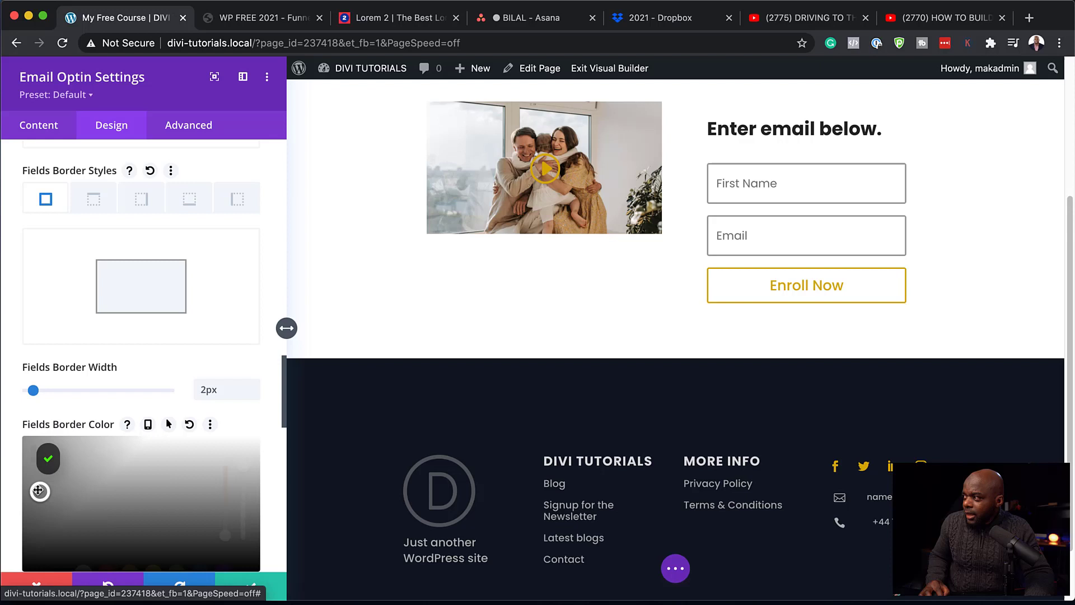
pyautogui.moveTo(37, 492); pyautogui.dragTo(26, 472)
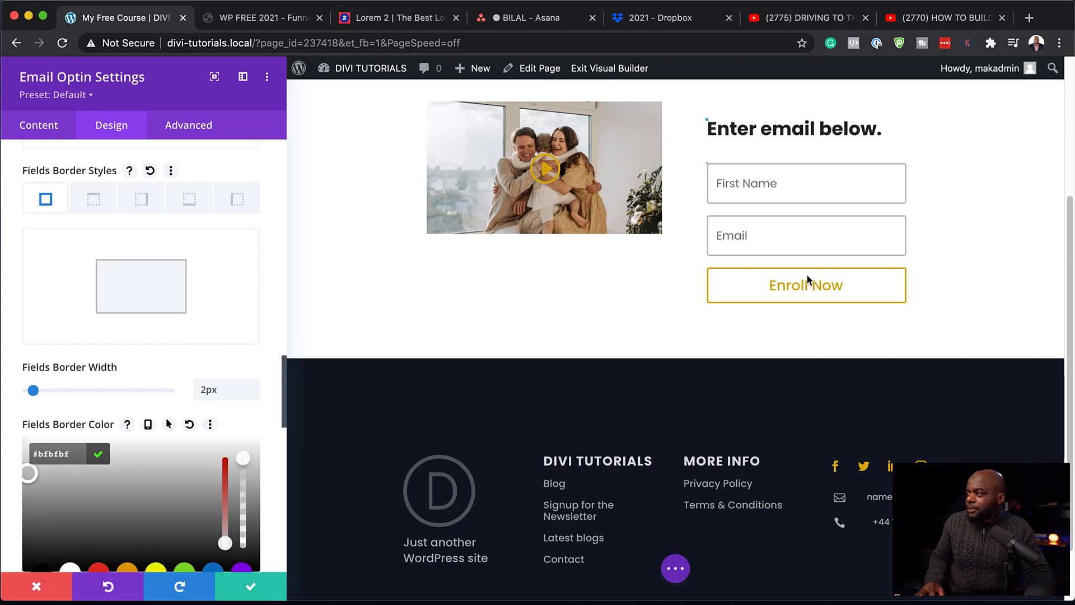
# Step: Enable custom button styles: white text, #e09900 background and #e09900 border for Enroll Now
pyautogui.click(708, 270)
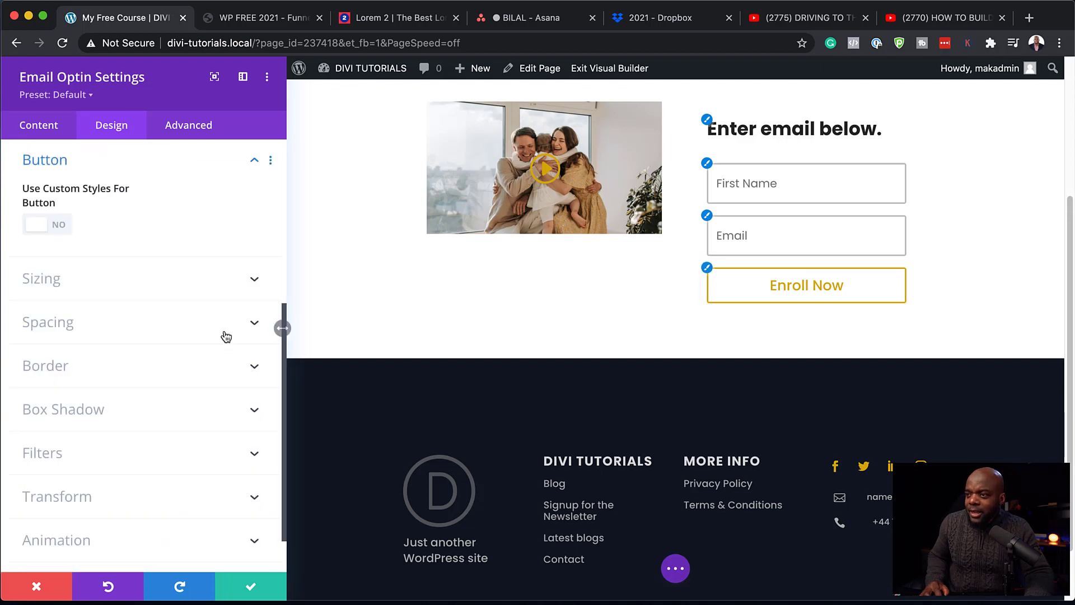
pyautogui.click(59, 226)
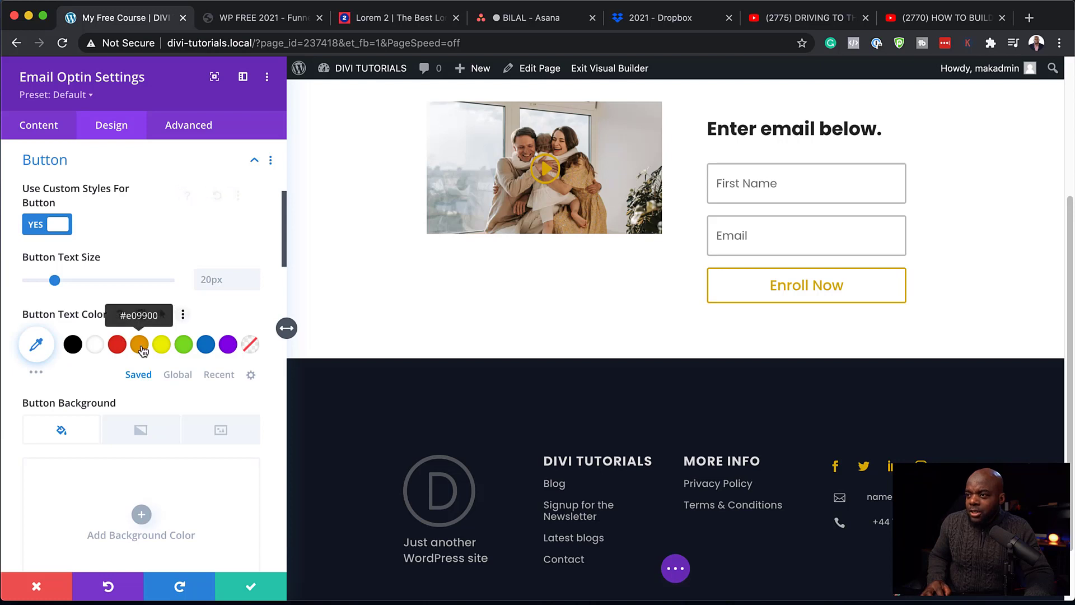
pyautogui.click(96, 347)
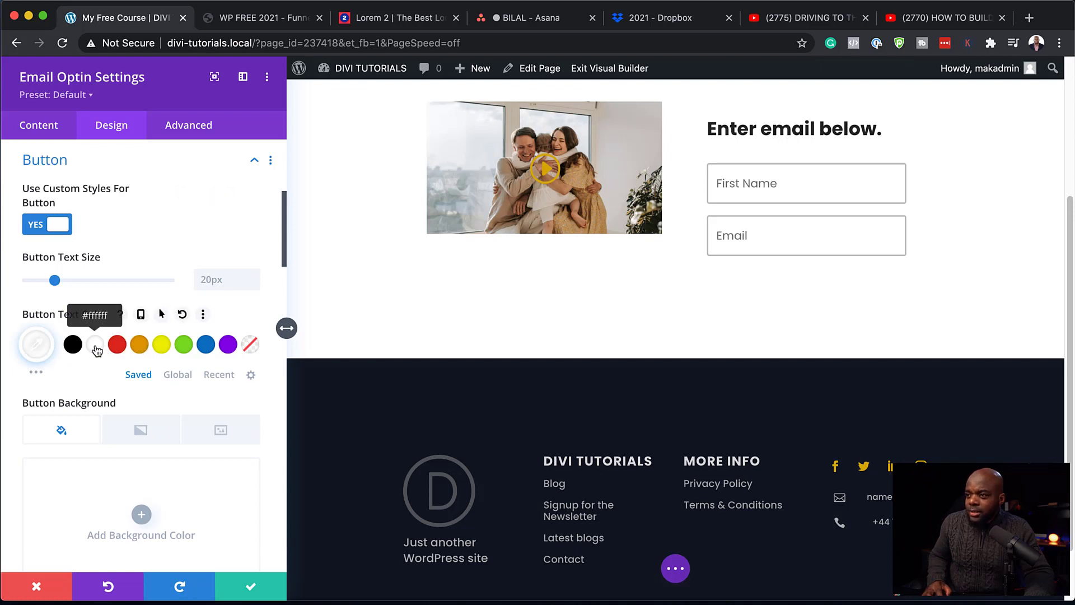
pyautogui.scroll(-4, 149, 351)
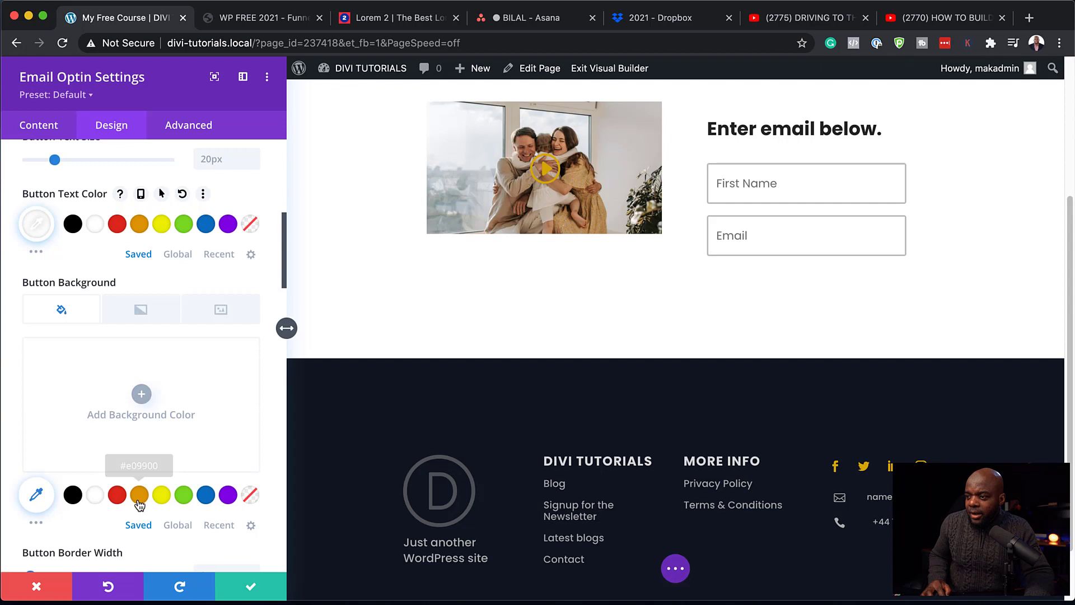
pyautogui.click(139, 498)
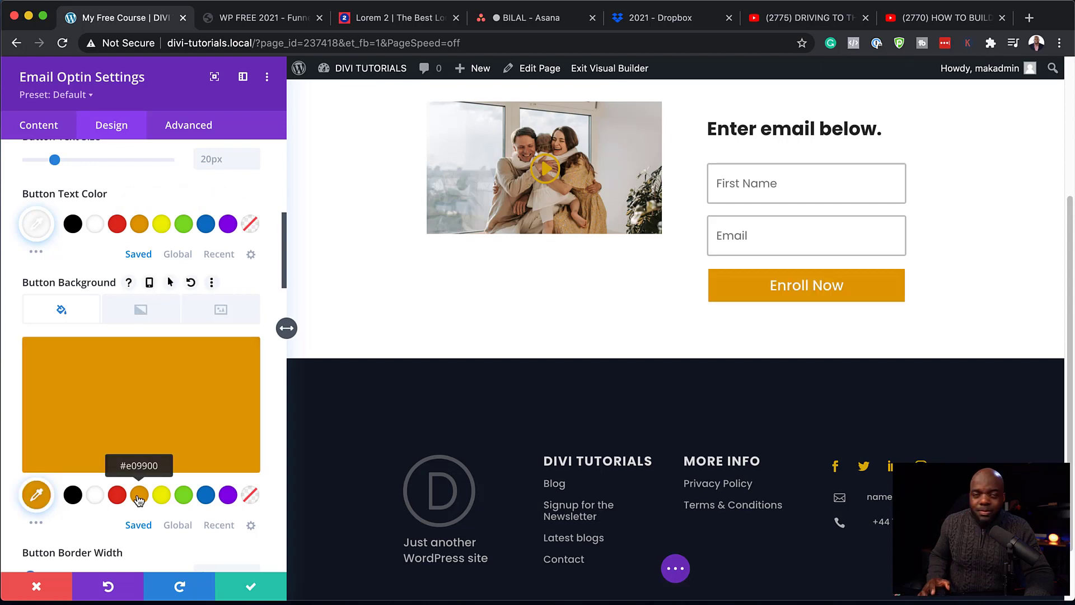
pyautogui.scroll(-6, 161, 480)
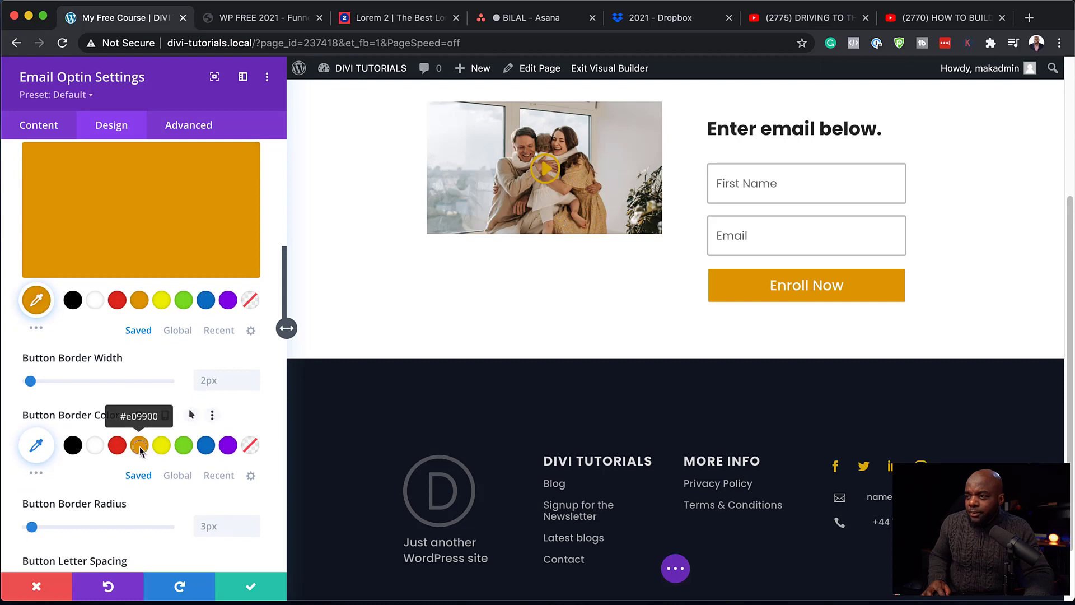
pyautogui.click(140, 446)
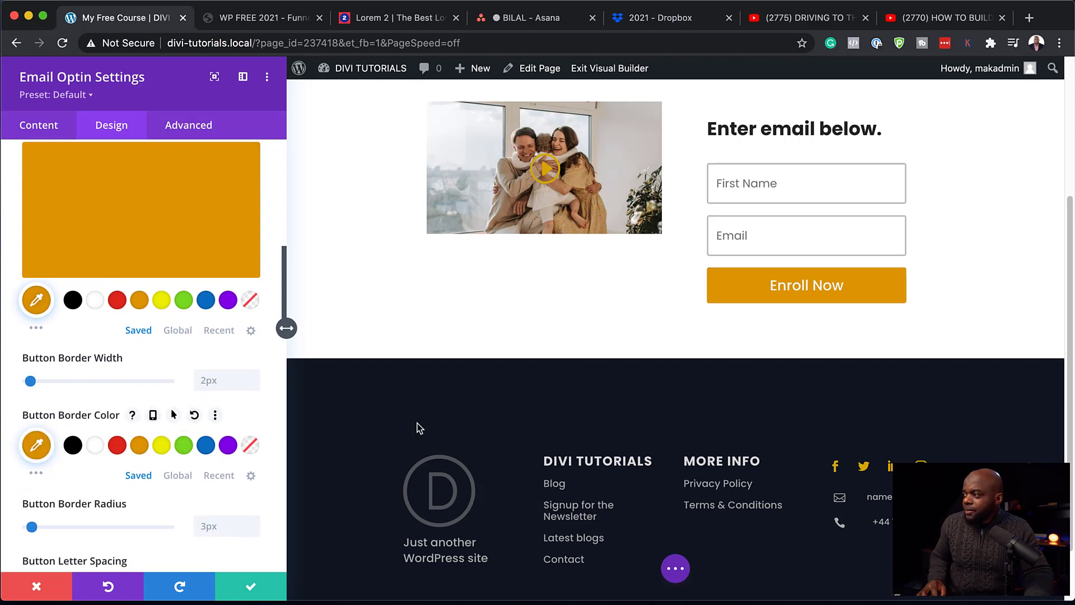
# Step: Save the button styling and reopen the opt-in module's Design settings
pyautogui.click(252, 590)
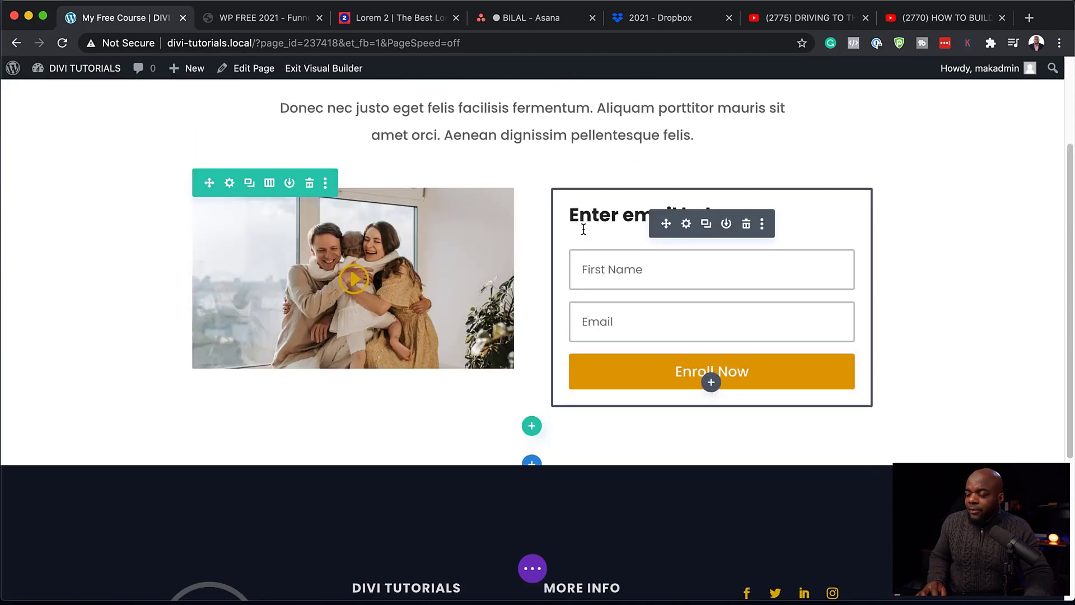
pyautogui.click(687, 224)
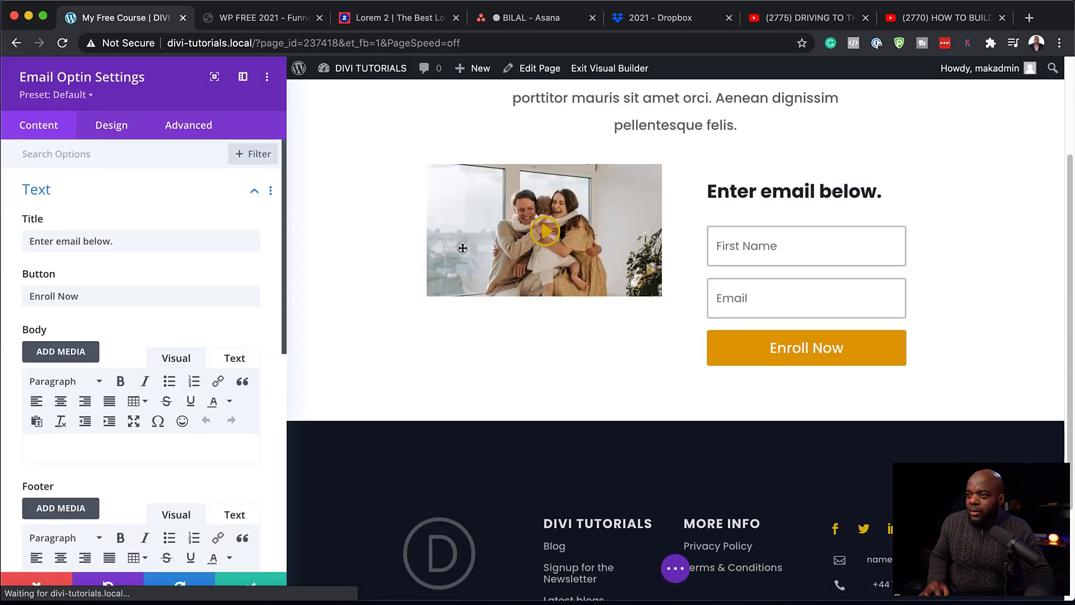
pyautogui.scroll(-1, 150, 418)
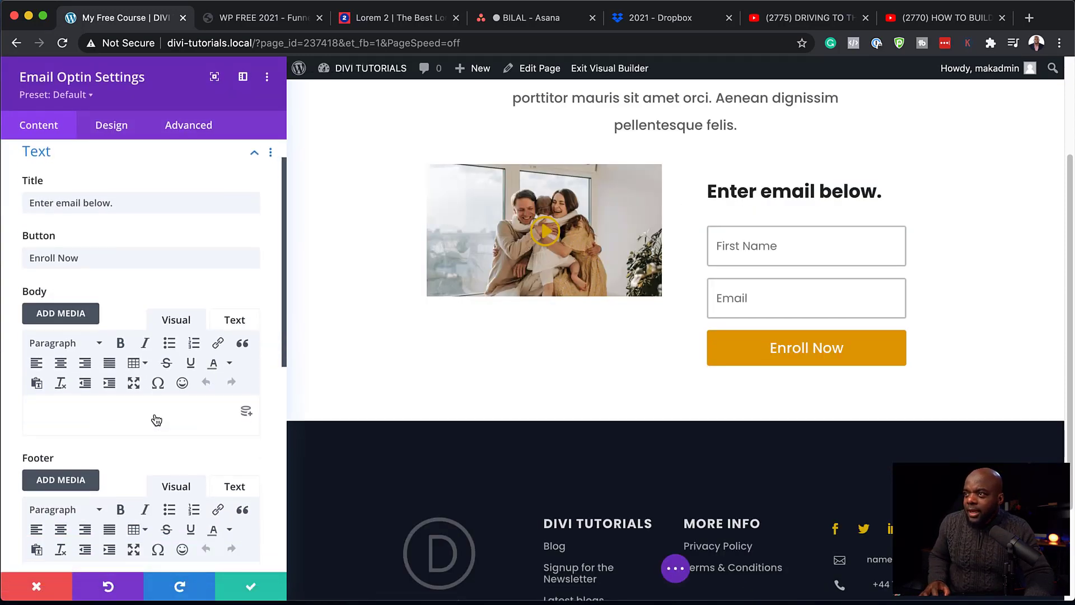
pyautogui.click(112, 129)
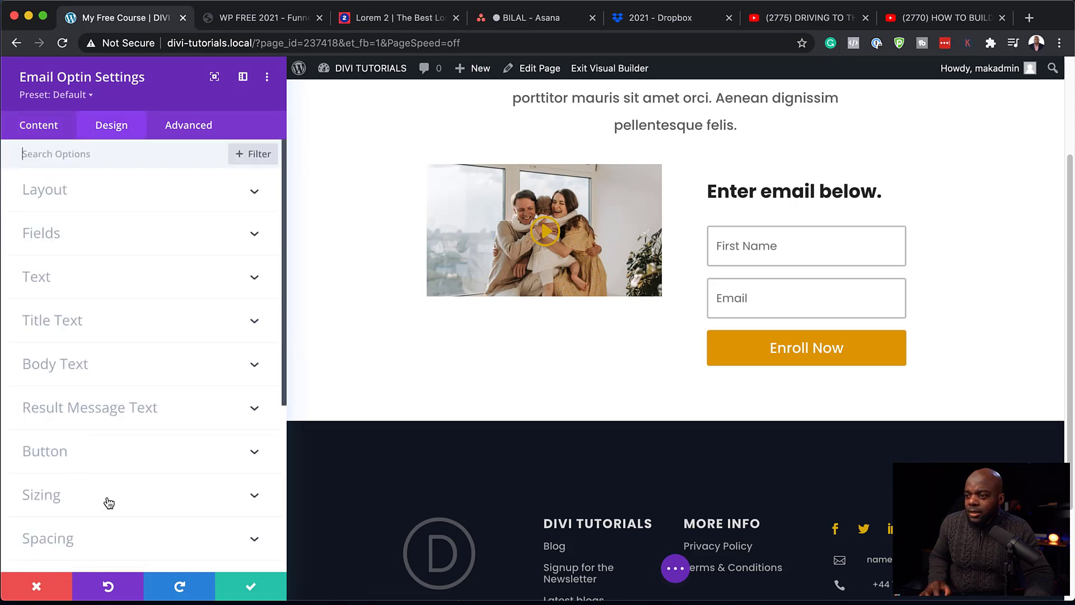
# Step: Give the whole opt-in module a 2px #e8e8e8 border and save it
pyautogui.scroll(-3, 107, 503)
pyautogui.scroll(-1, 137, 486)
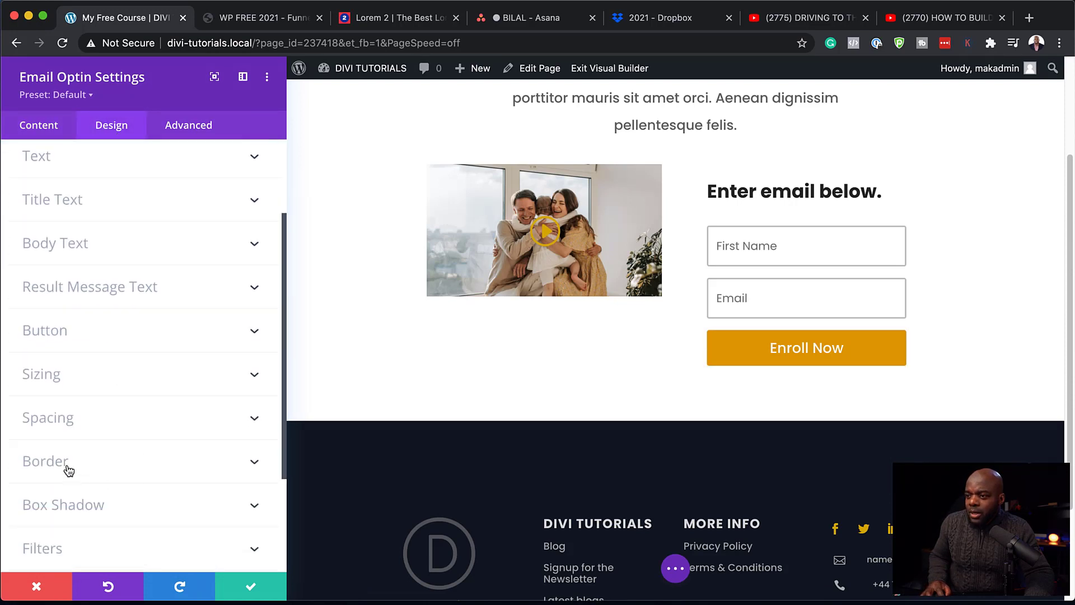
pyautogui.click(67, 466)
pyautogui.scroll(-3, 170, 476)
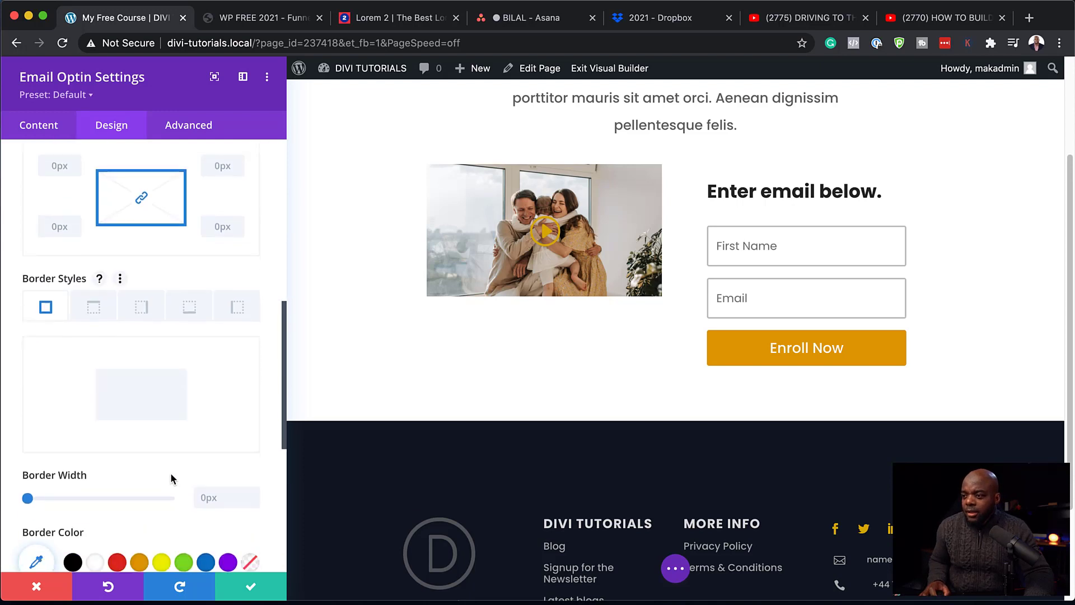
pyautogui.moveTo(27, 465); pyautogui.dragTo(32, 466)
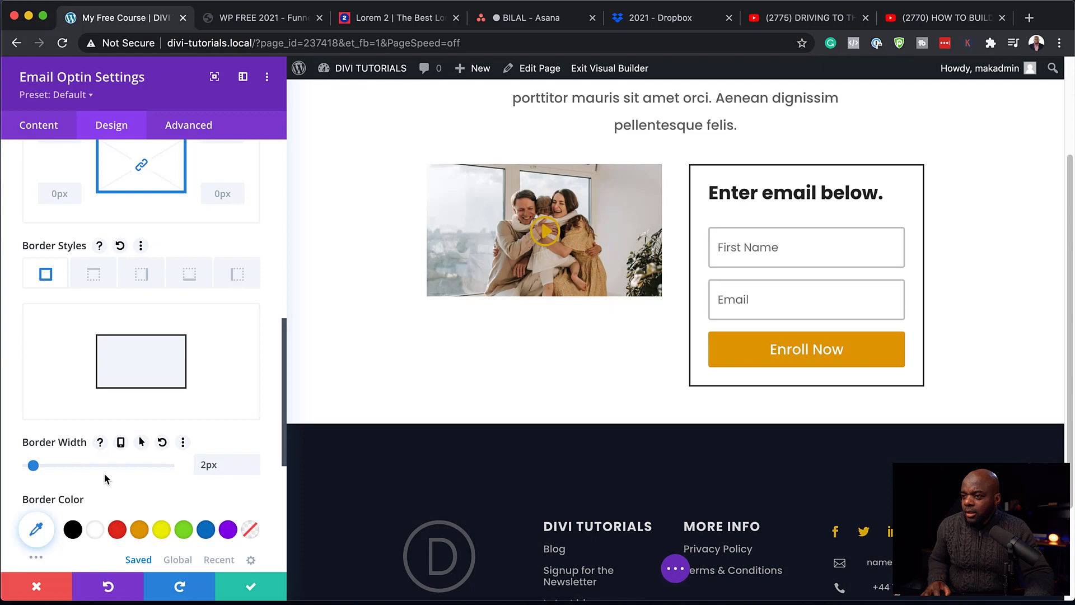
pyautogui.scroll(-1, 104, 478)
pyautogui.click(38, 506)
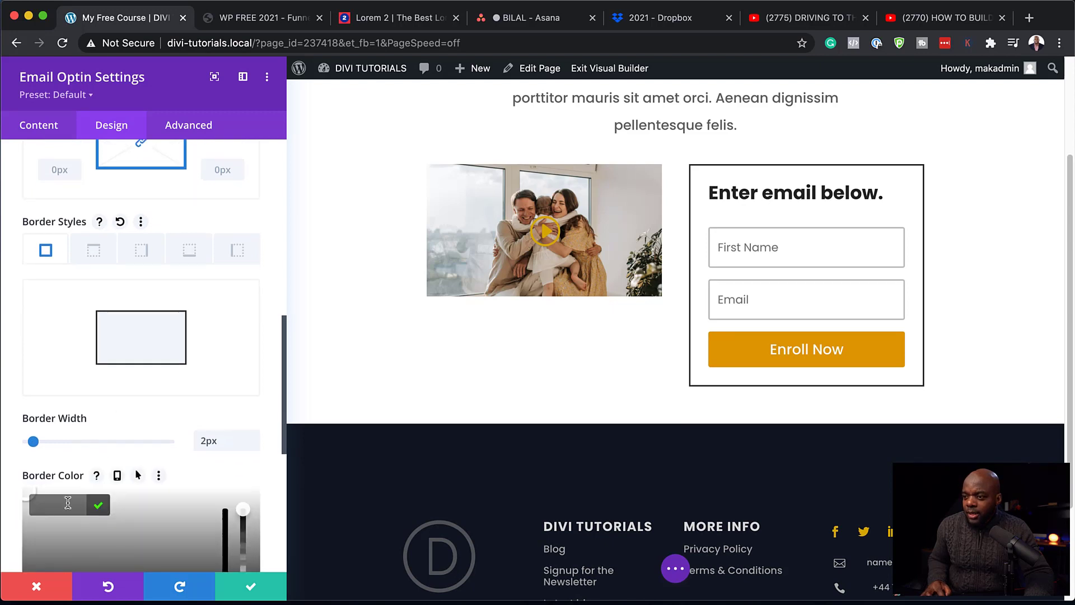
pyautogui.click(32, 535)
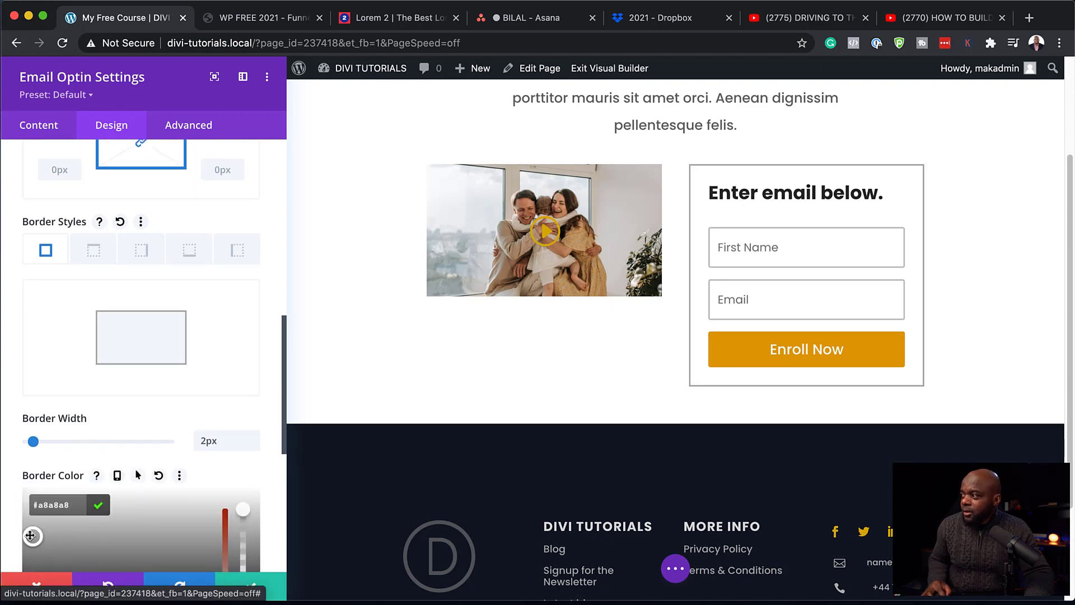
pyautogui.moveTo(29, 530); pyautogui.dragTo(18, 506)
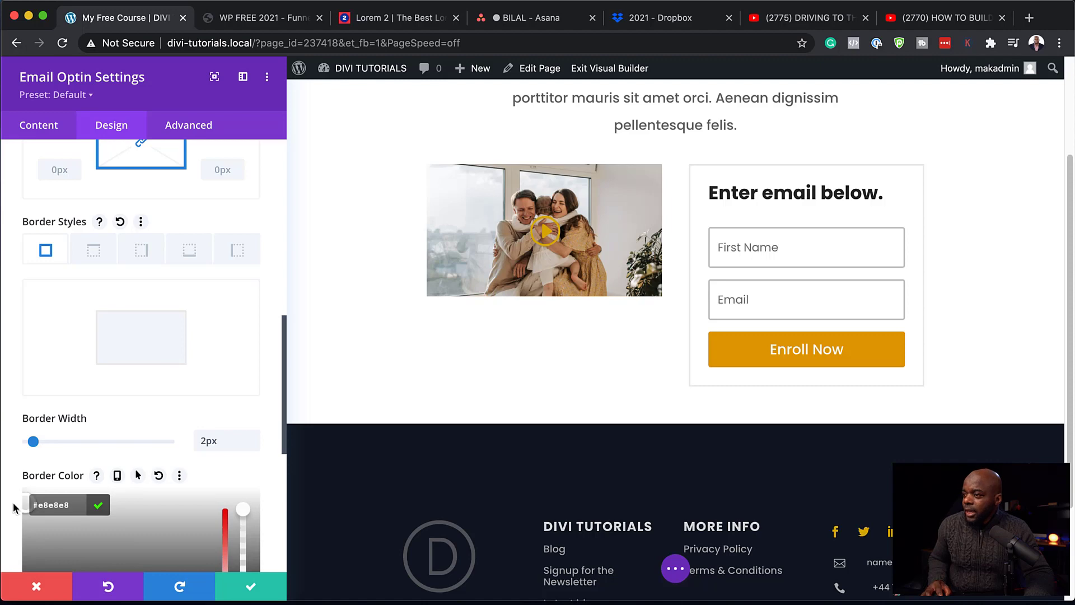
pyautogui.click(251, 587)
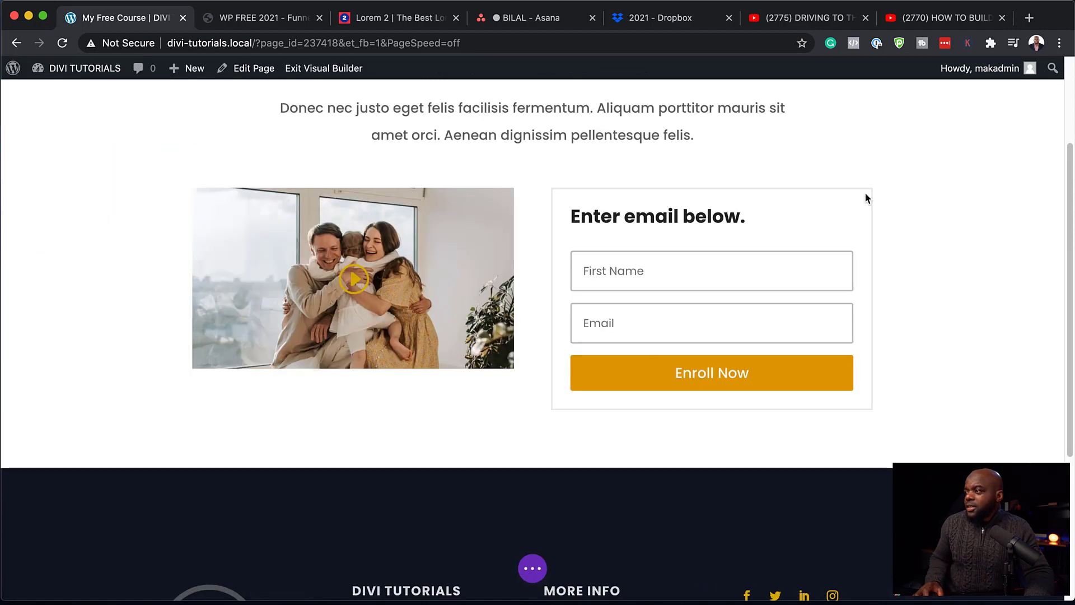
pyautogui.scroll(5, 986, 239)
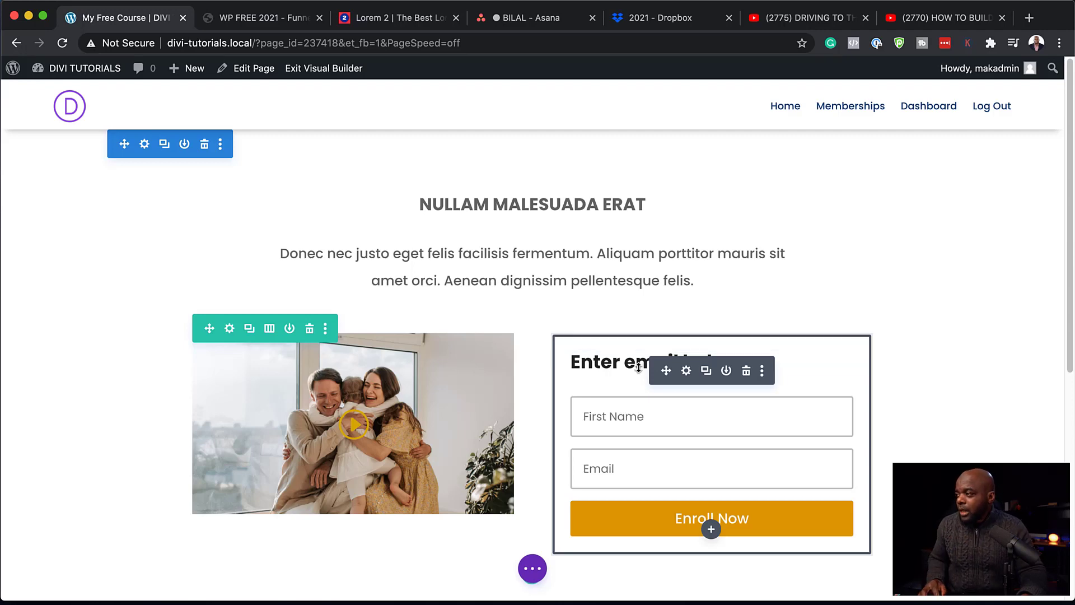
# Step: Set the opt-in's Email Account Service Provider to FluentCRM
pyautogui.click(687, 372)
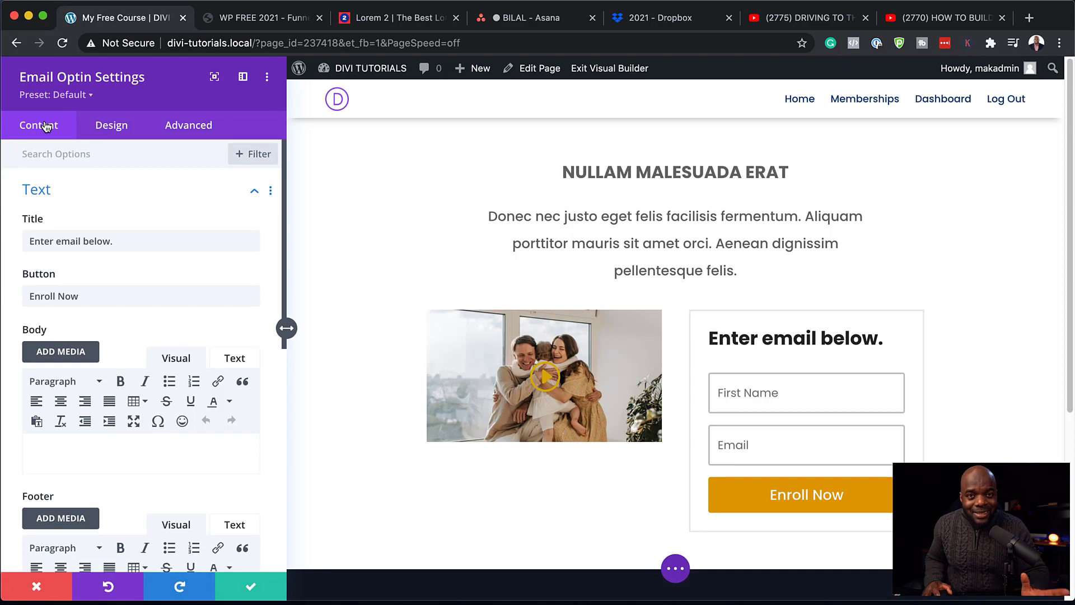
pyautogui.scroll(-10, 192, 275)
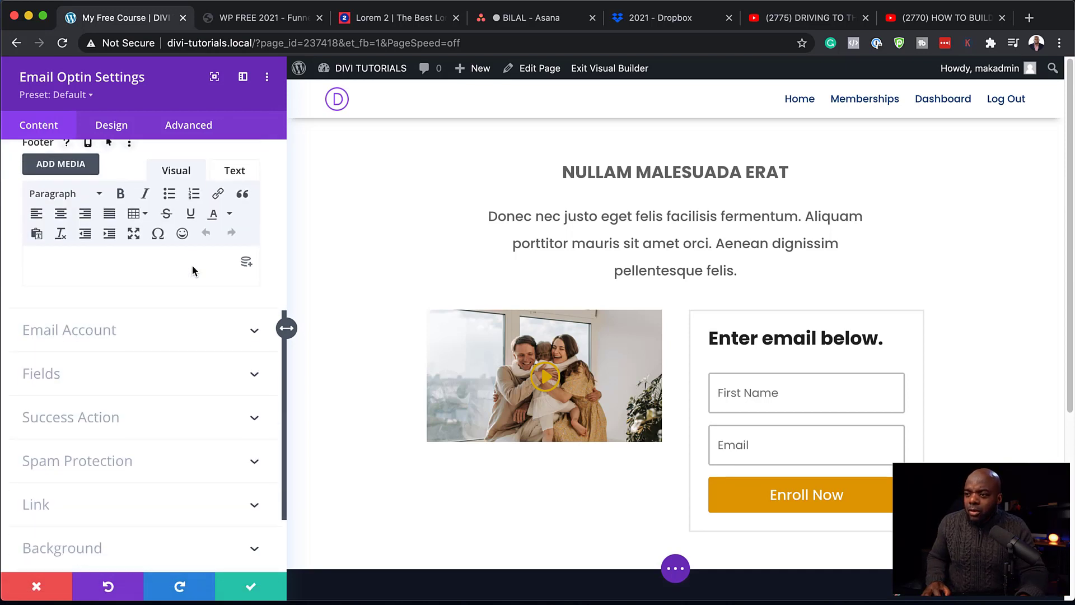
pyautogui.click(94, 267)
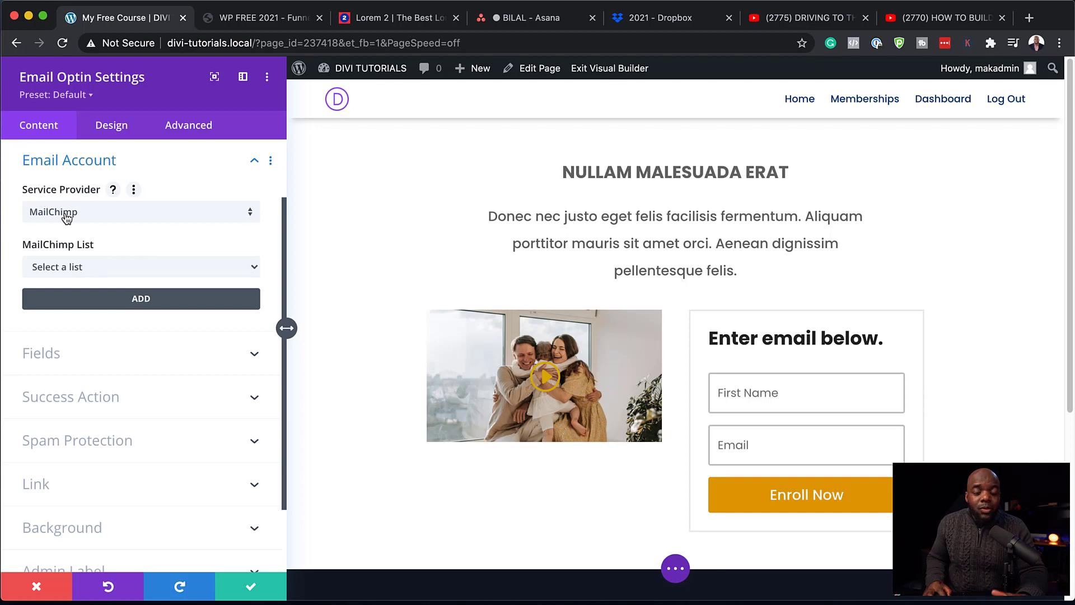
pyautogui.click(105, 215)
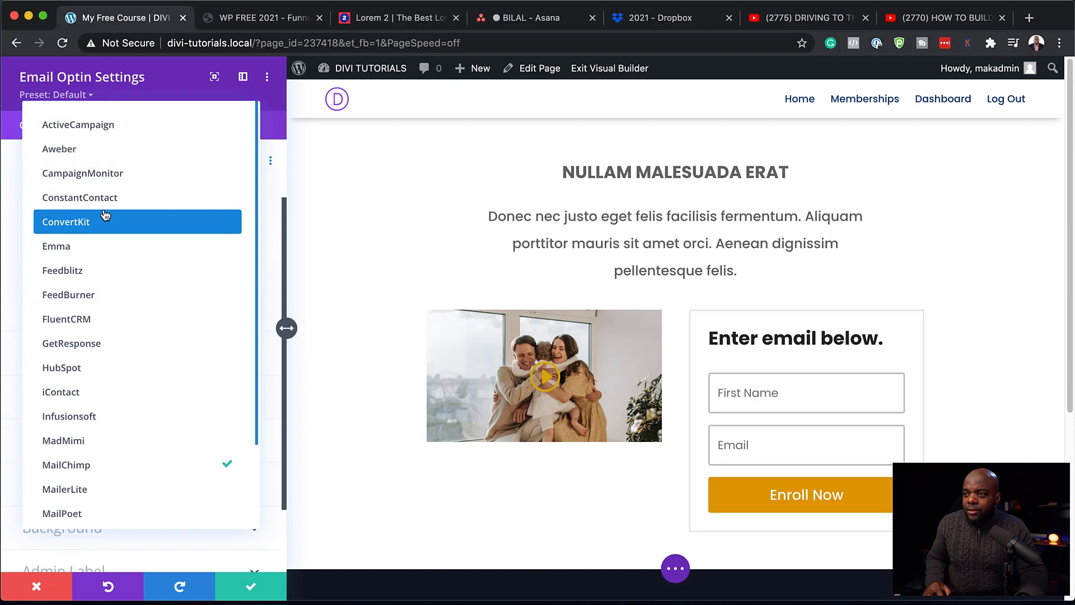
pyautogui.click(109, 322)
pyautogui.click(97, 266)
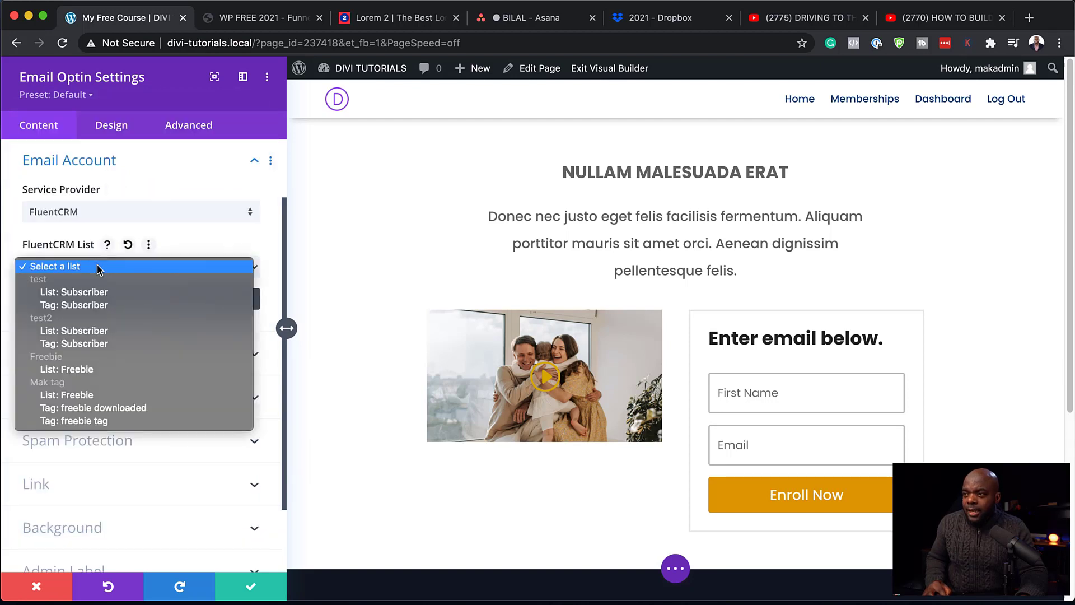
pyautogui.click(97, 267)
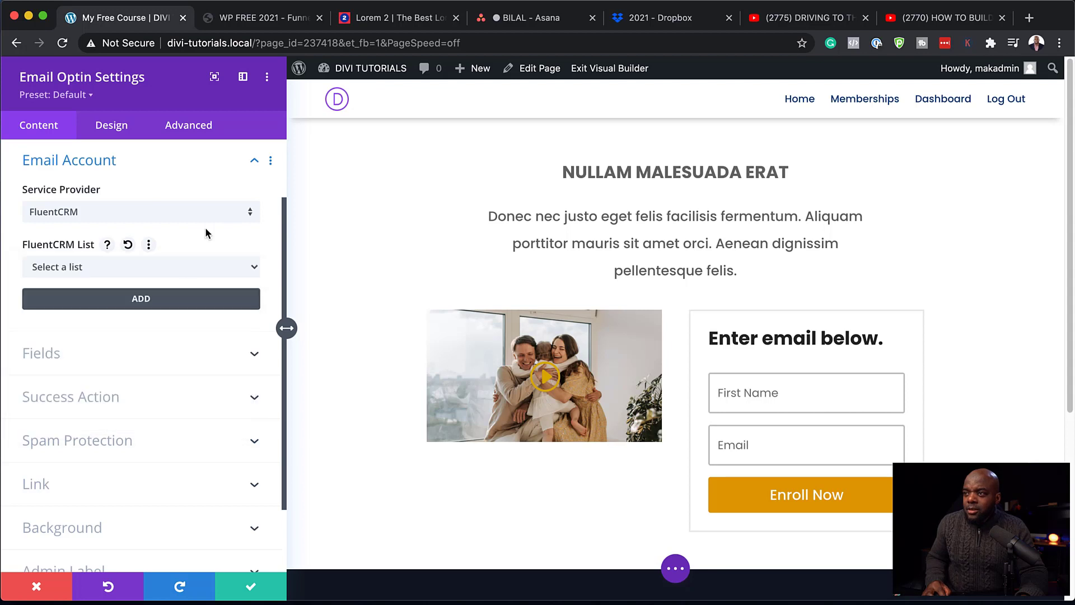
# Step: Add a FluentCRM account named 'Free Course', select the Free Course list, and save
pyautogui.click(146, 305)
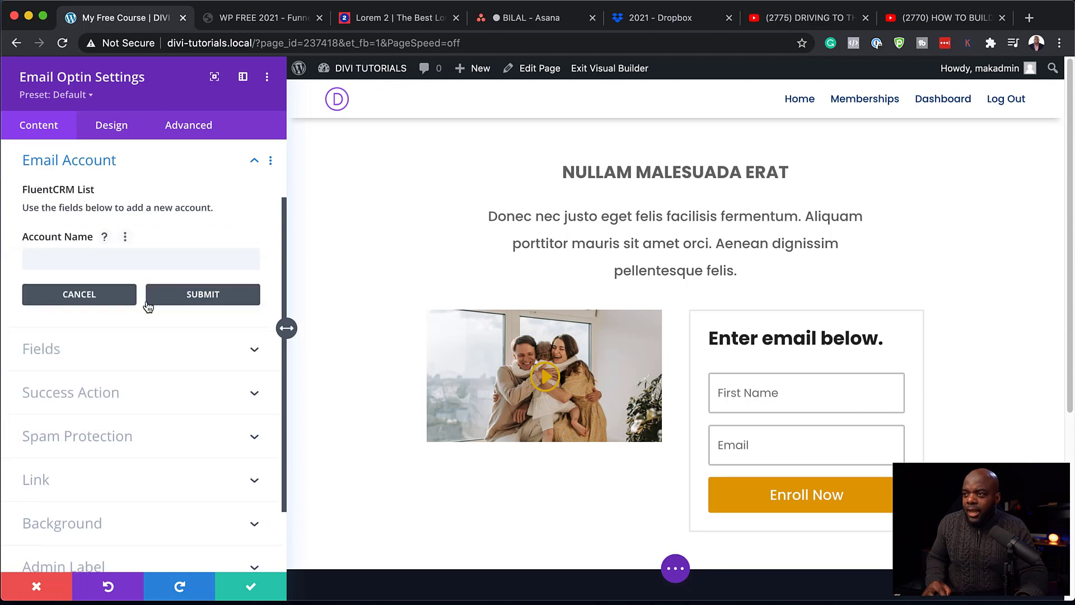
pyautogui.click(98, 266)
pyautogui.write('F')
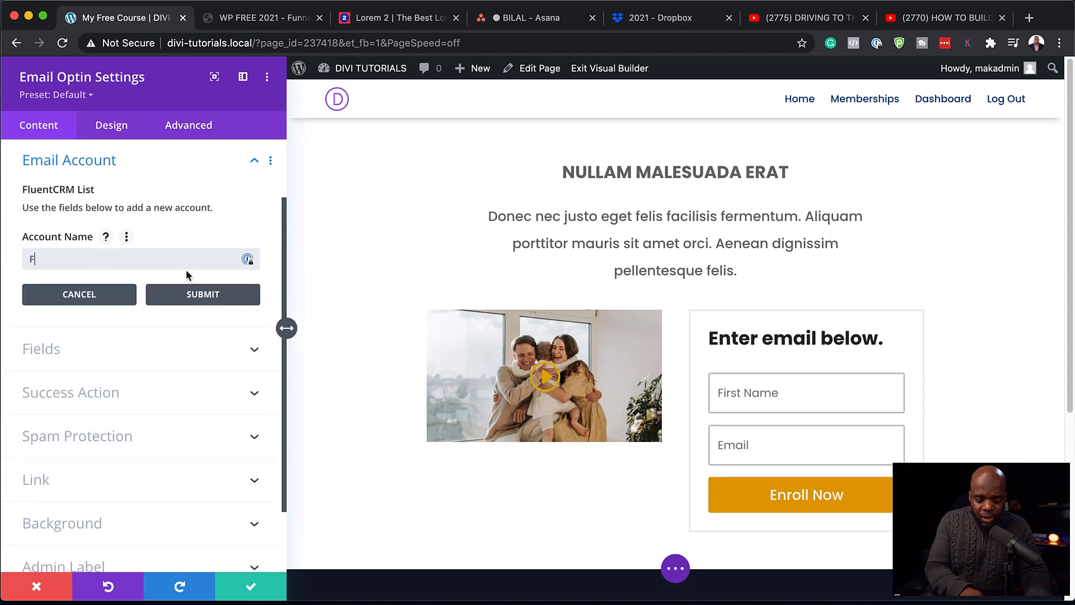
pyautogui.write('ree Course')
pyautogui.click(191, 298)
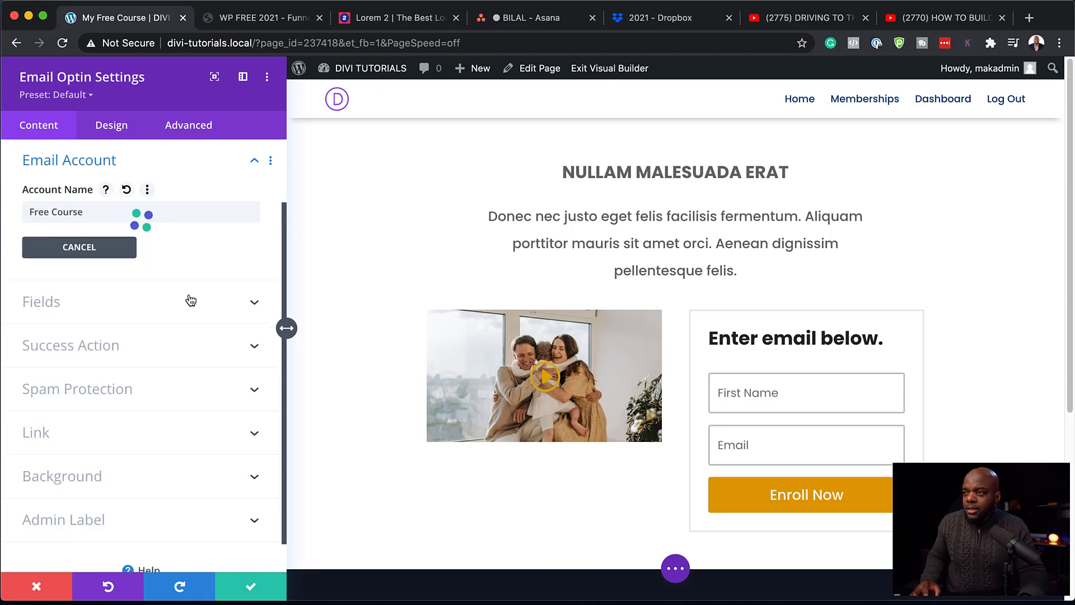
pyautogui.click(143, 268)
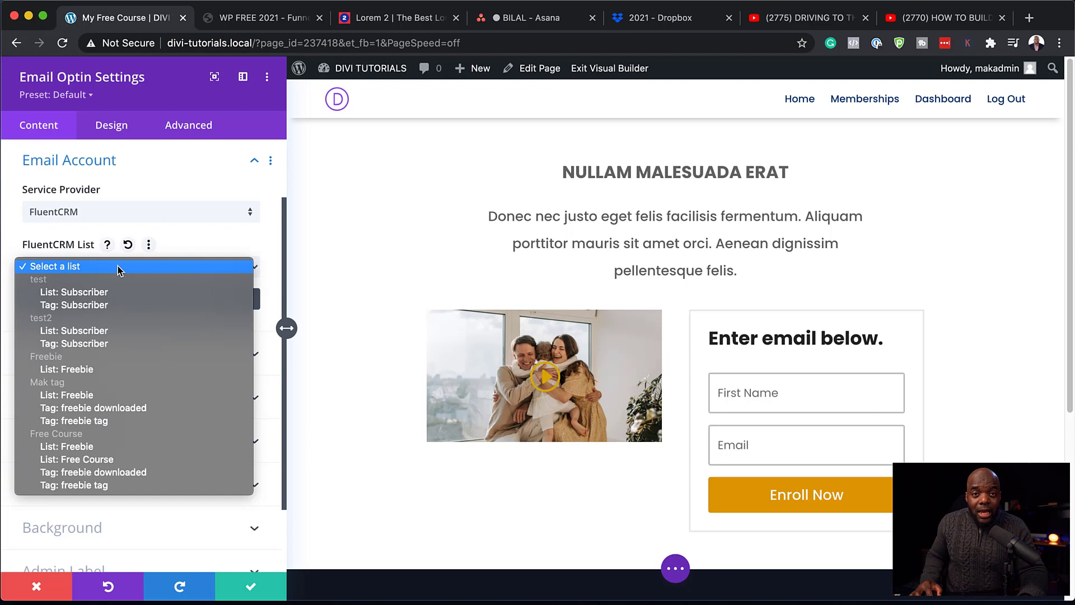
pyautogui.click(80, 461)
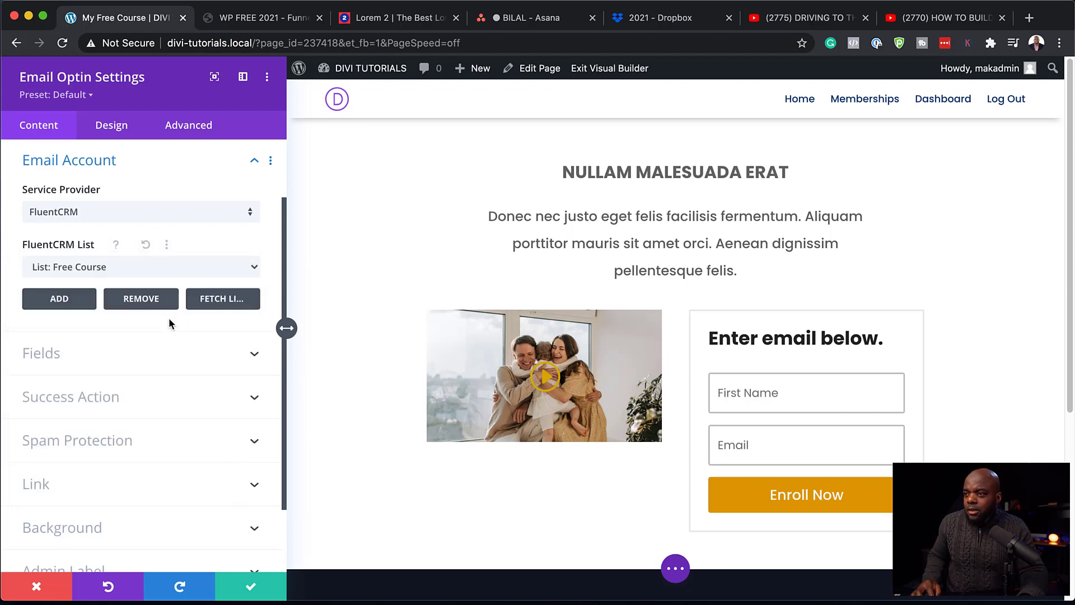
pyautogui.click(68, 301)
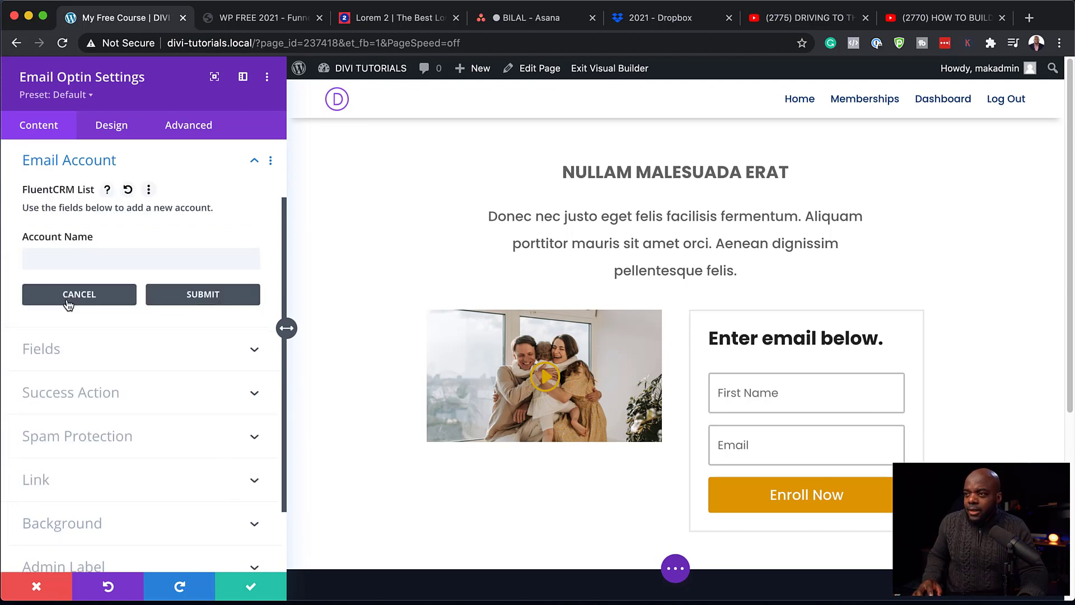
pyautogui.click(251, 586)
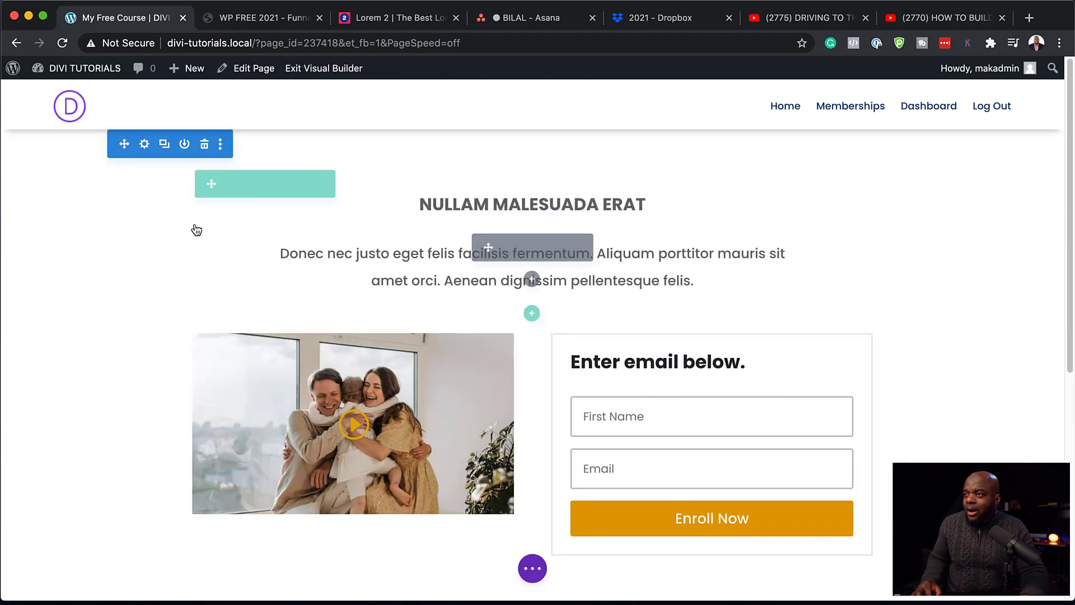
pyautogui.scroll(-5, 82, 392)
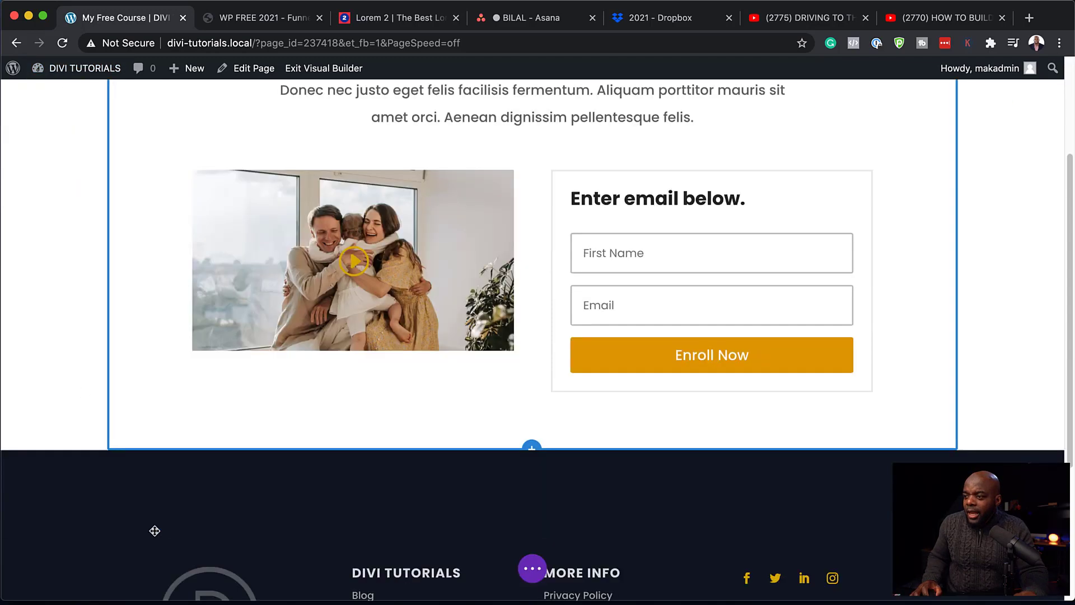
pyautogui.scroll(5, 367, 442)
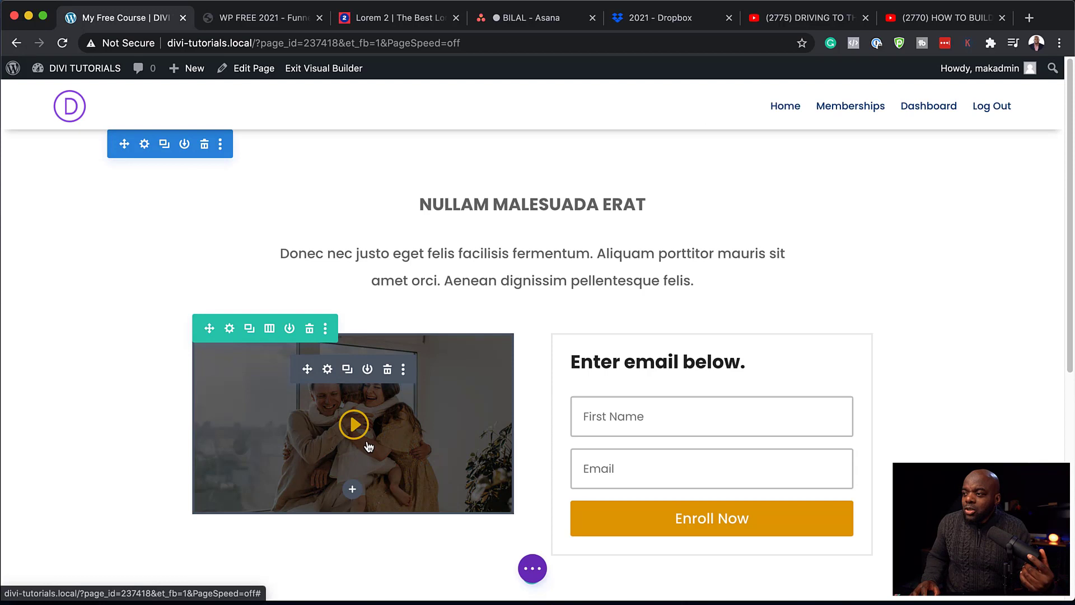
pyautogui.moveTo(209, 329); pyautogui.dragTo(239, 277)
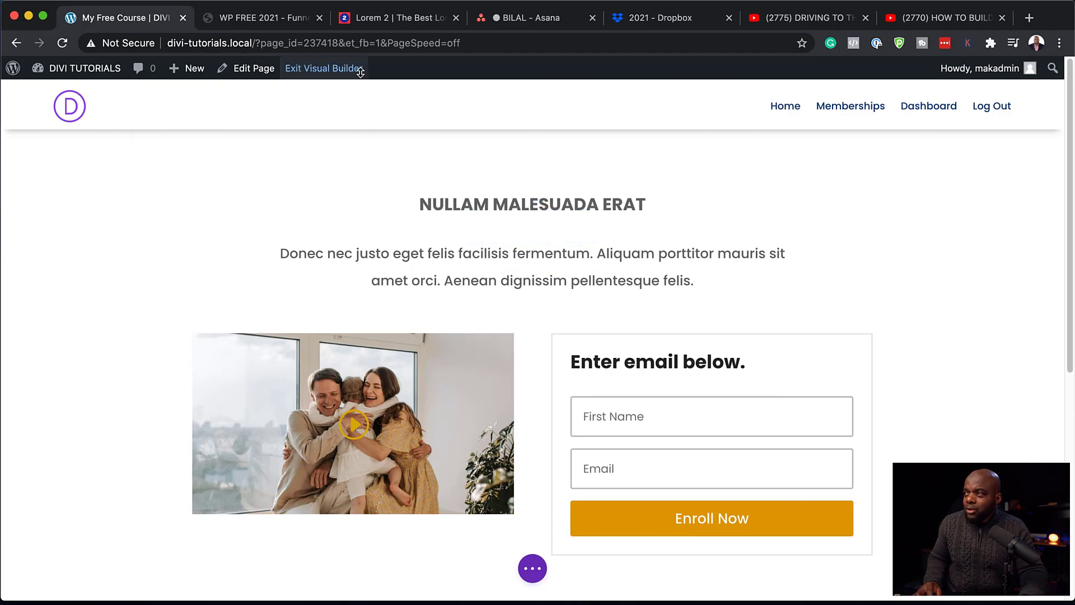
# Step: Save & Exit the visual builder, then go to Divi > Theme Builder
pyautogui.click(338, 69)
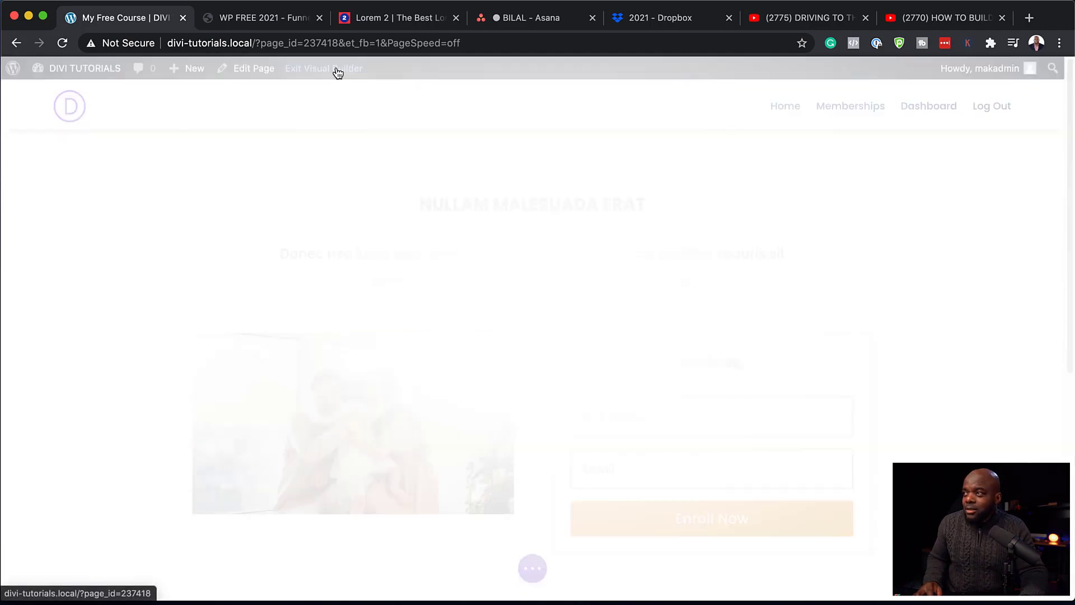
pyautogui.click(608, 411)
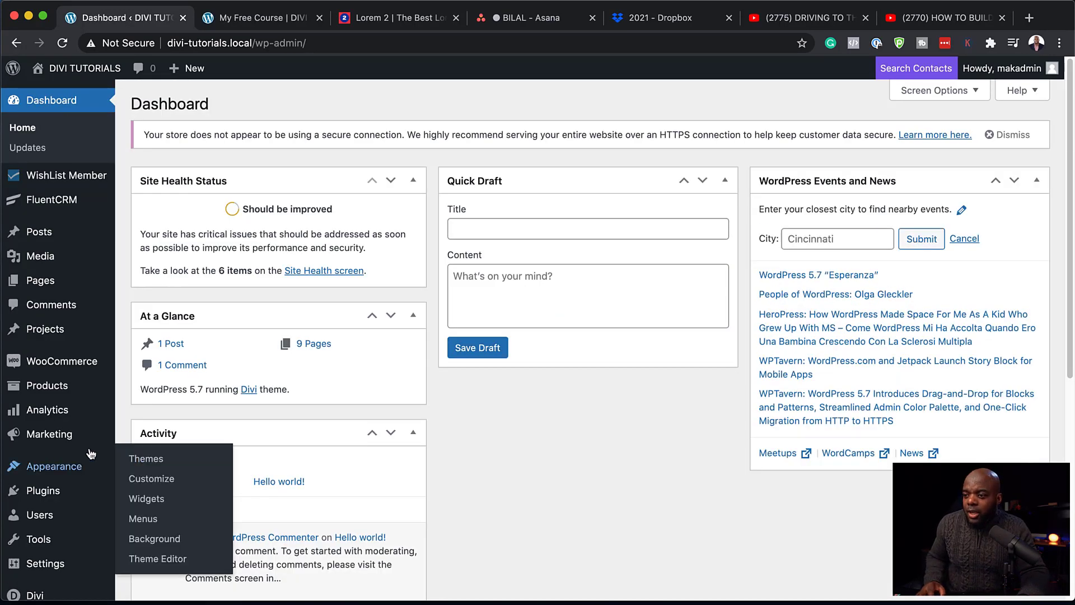
pyautogui.scroll(-5, 62, 465)
pyautogui.moveTo(49, 557)
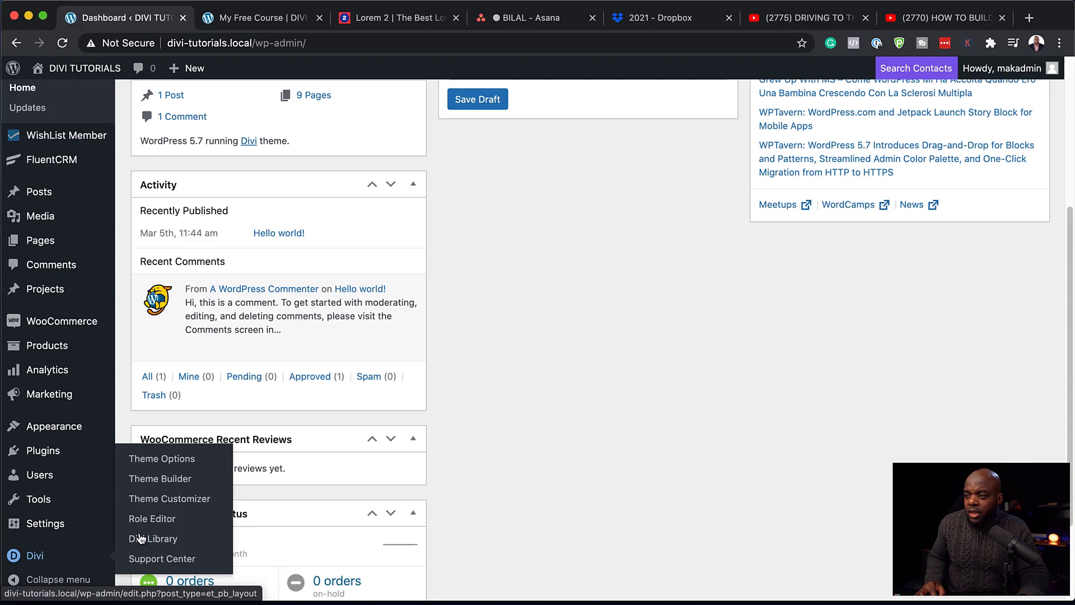
pyautogui.click(171, 484)
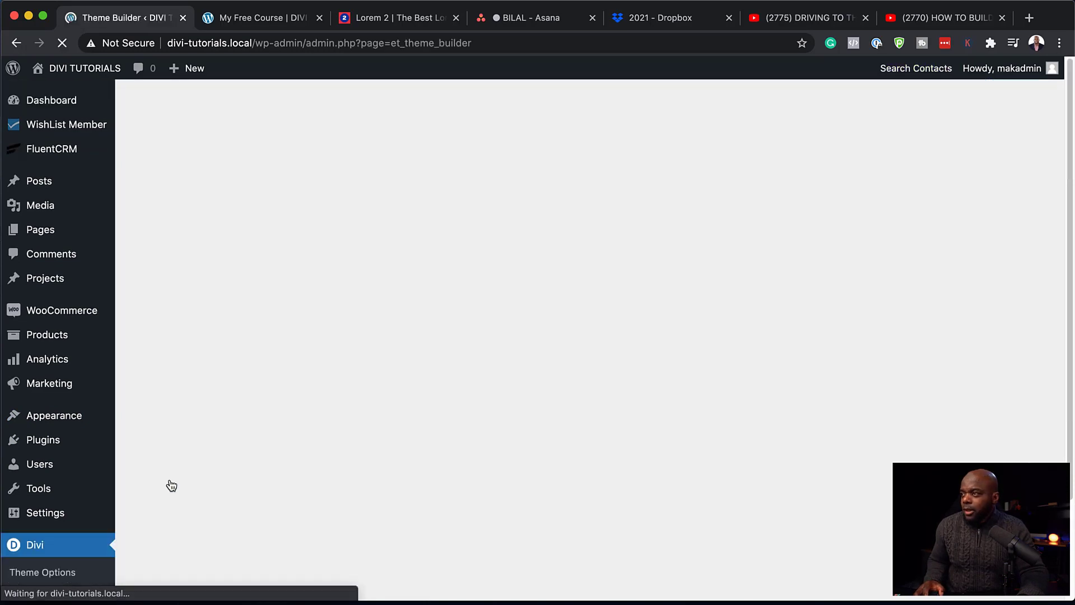
# Step: Create a Specific Pages: My Free Course template, disable its global header and footer, save
pyautogui.click(593, 304)
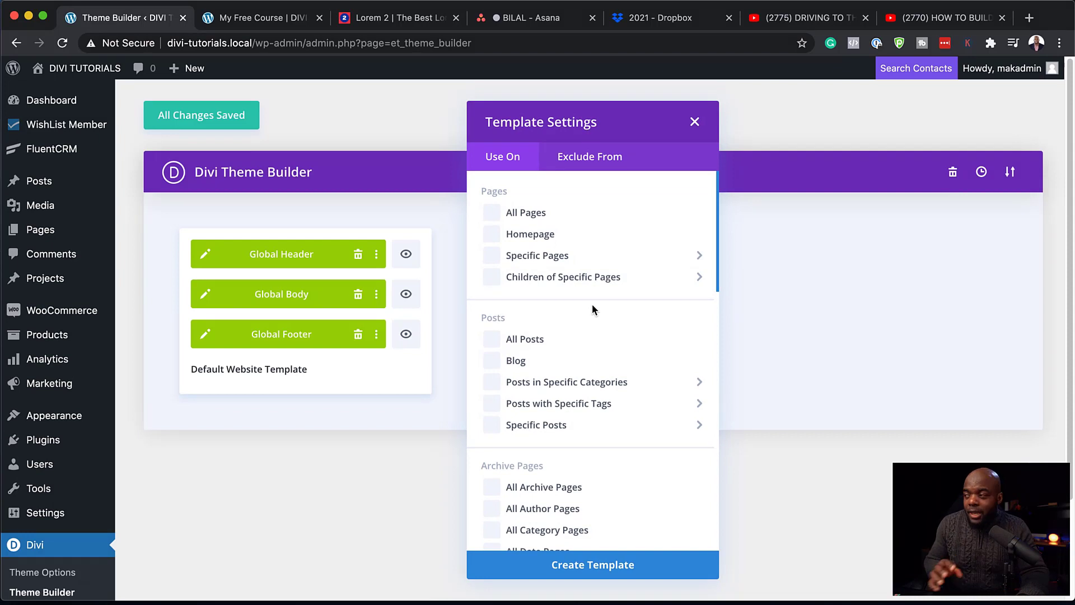
pyautogui.moveTo(498, 262)
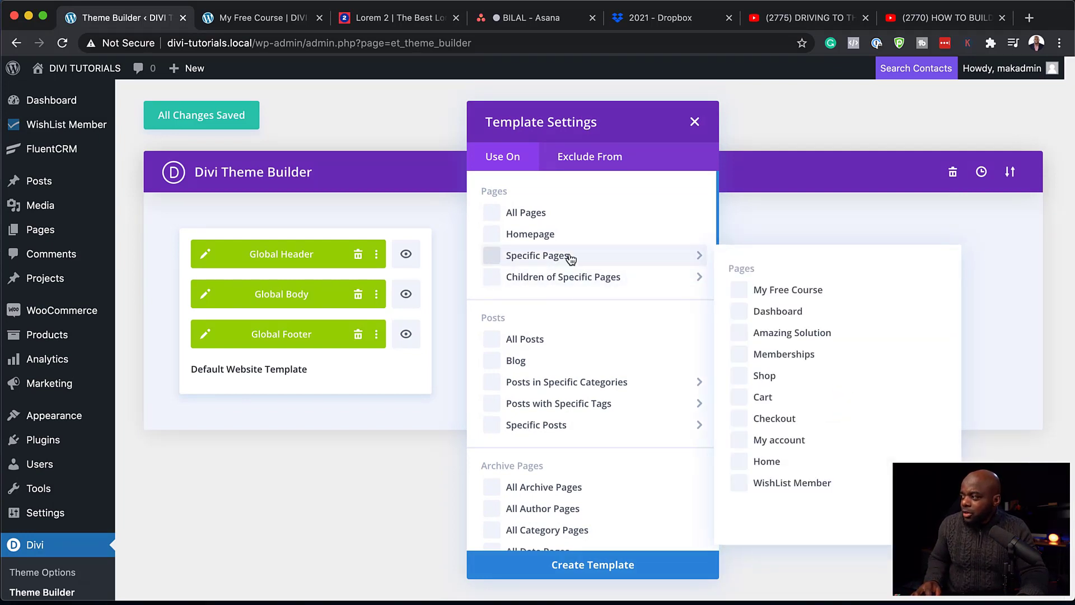
pyautogui.click(739, 291)
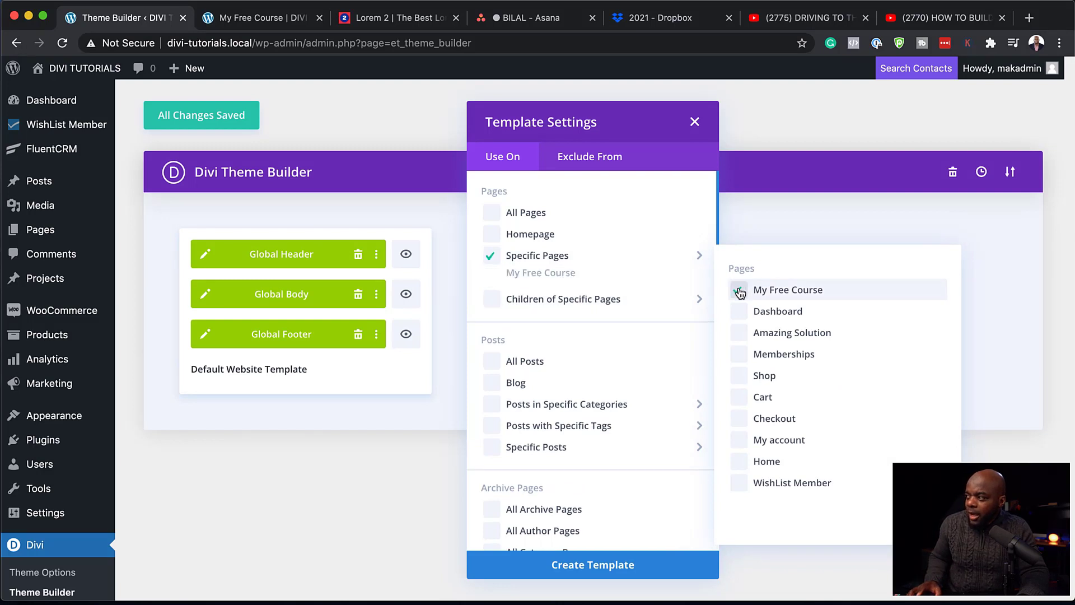
pyautogui.click(627, 566)
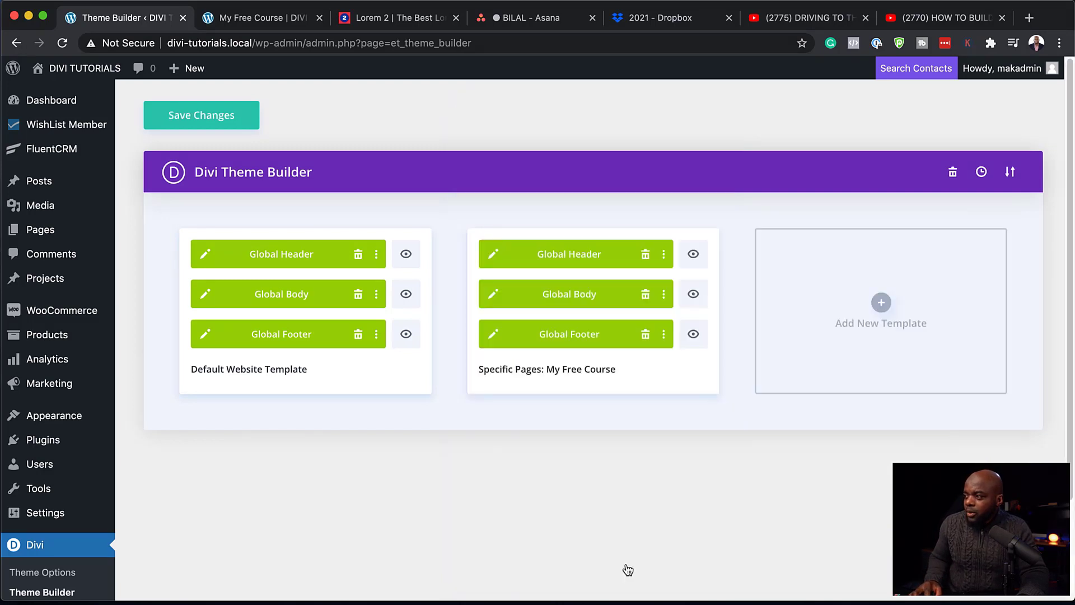
pyautogui.click(695, 256)
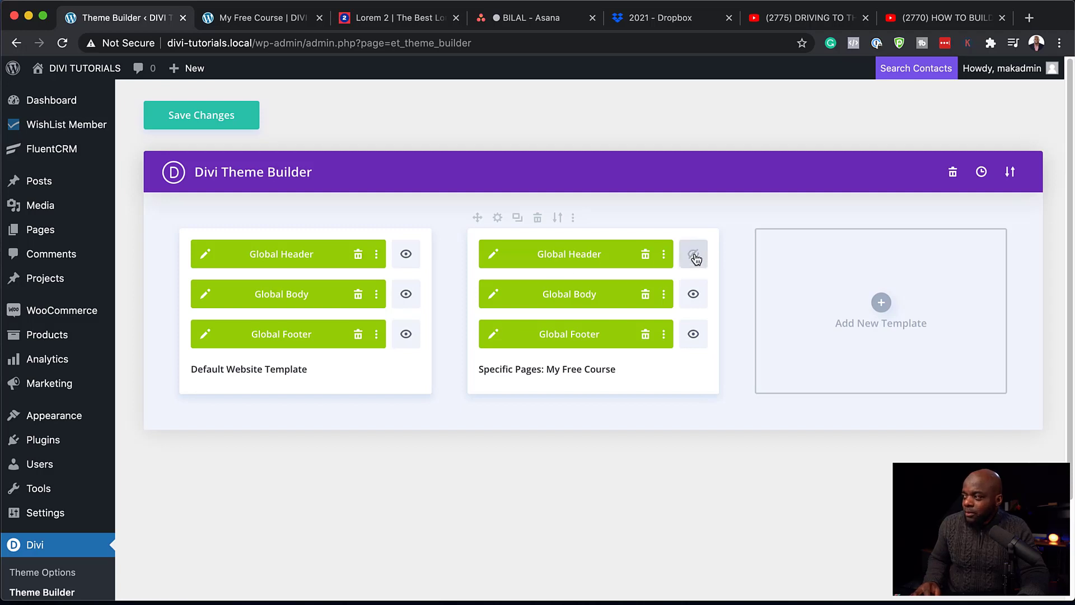
pyautogui.click(693, 335)
pyautogui.click(188, 113)
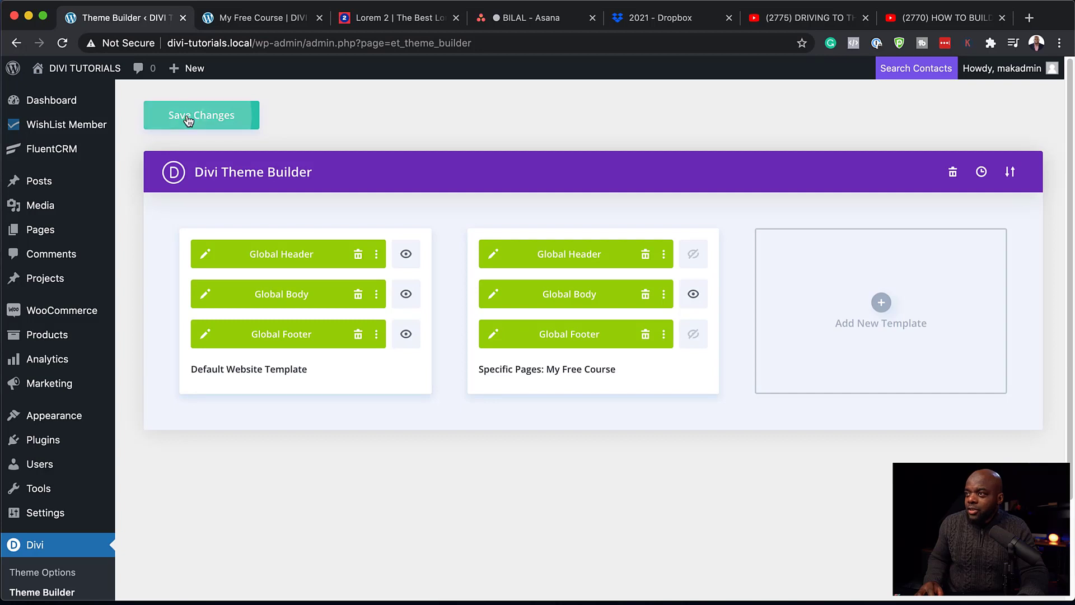
# Step: Reload the My Free Course page and submit a test sign-up with a first name and e-mail
pyautogui.click(277, 19)
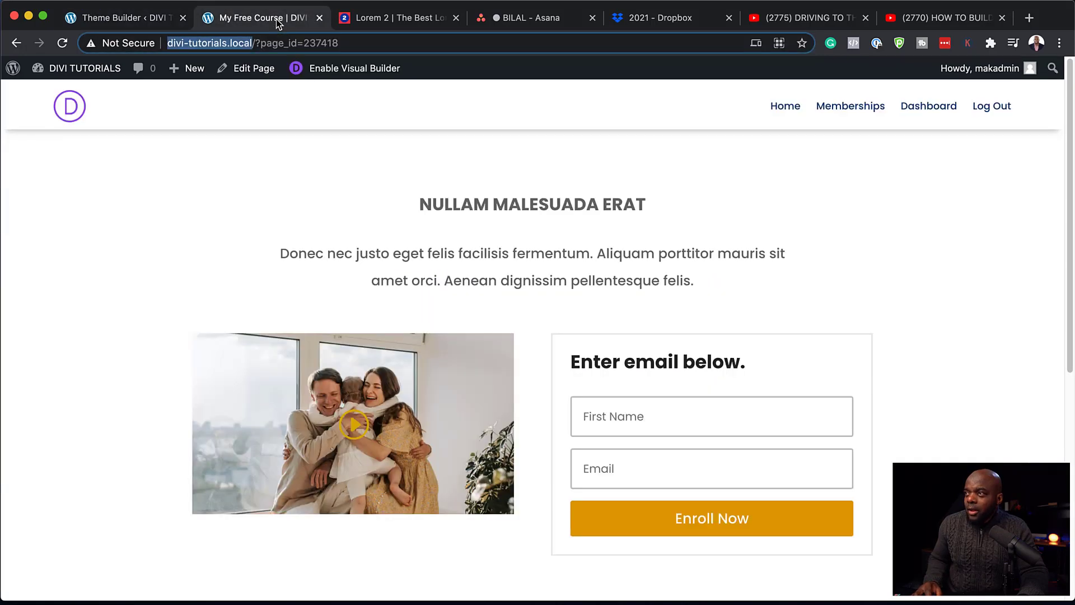
pyautogui.click(63, 44)
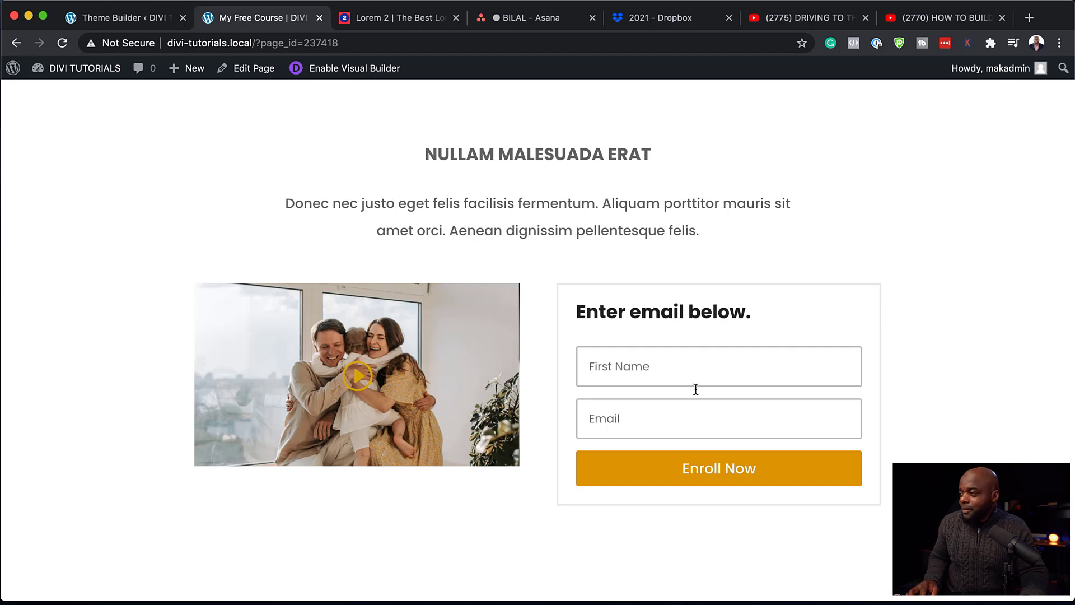
pyautogui.write('Mak')
pyautogui.click(675, 420)
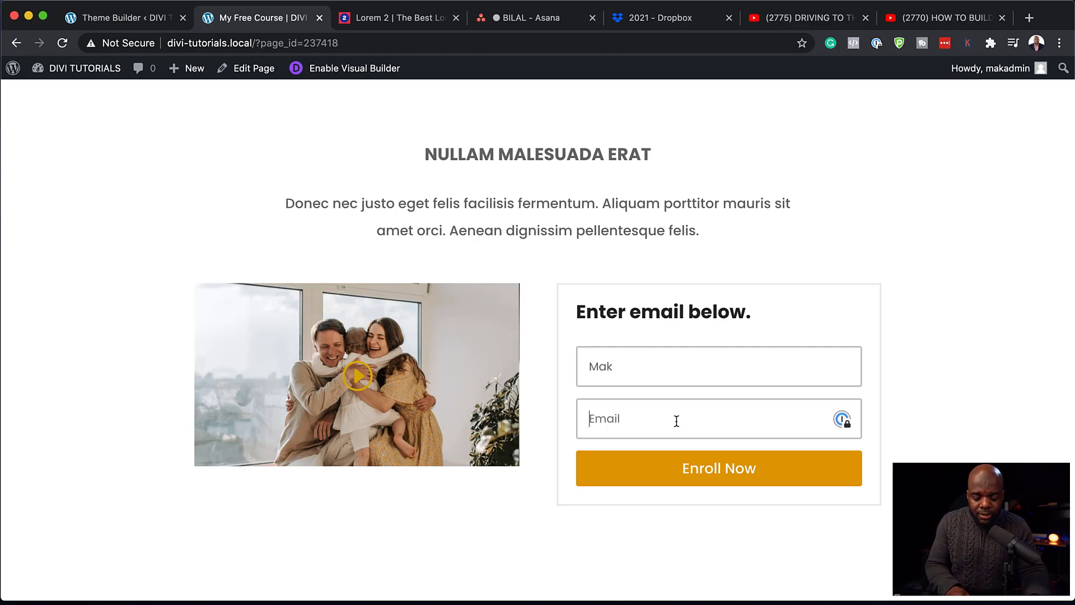
pyautogui.press('super+v')
pyautogui.click(709, 477)
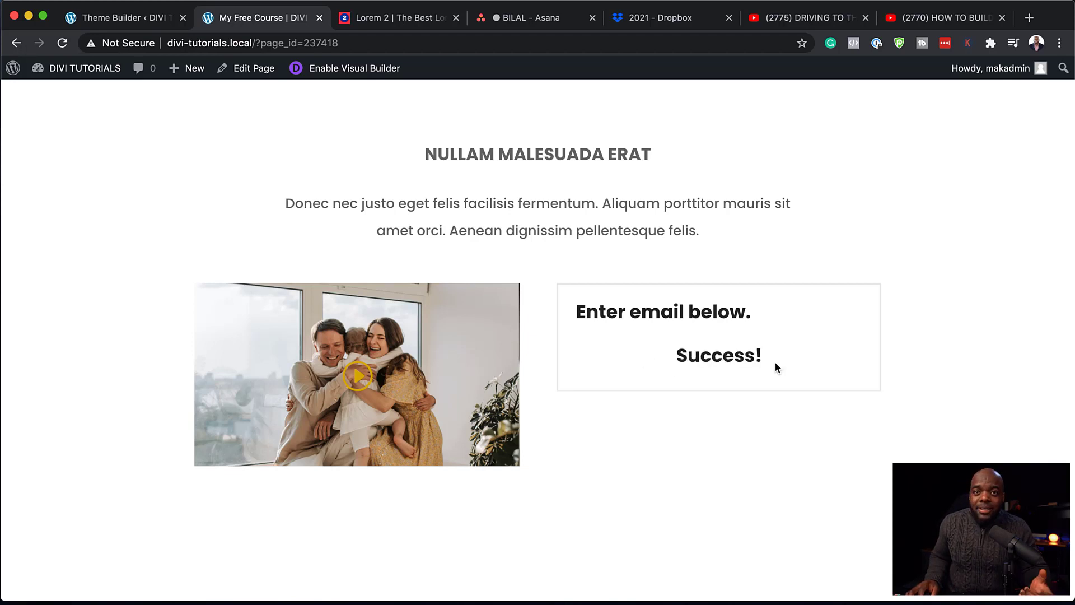
# Step: Open FluentCRM, view the two existing contacts, then go to the Automations tab
pyautogui.click(106, 19)
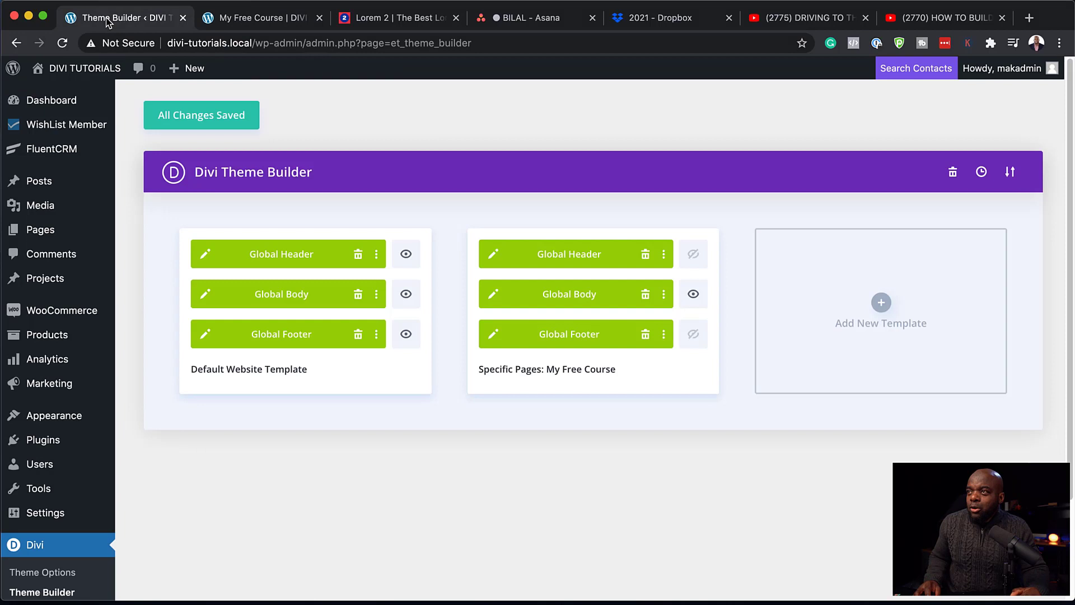
pyautogui.click(55, 152)
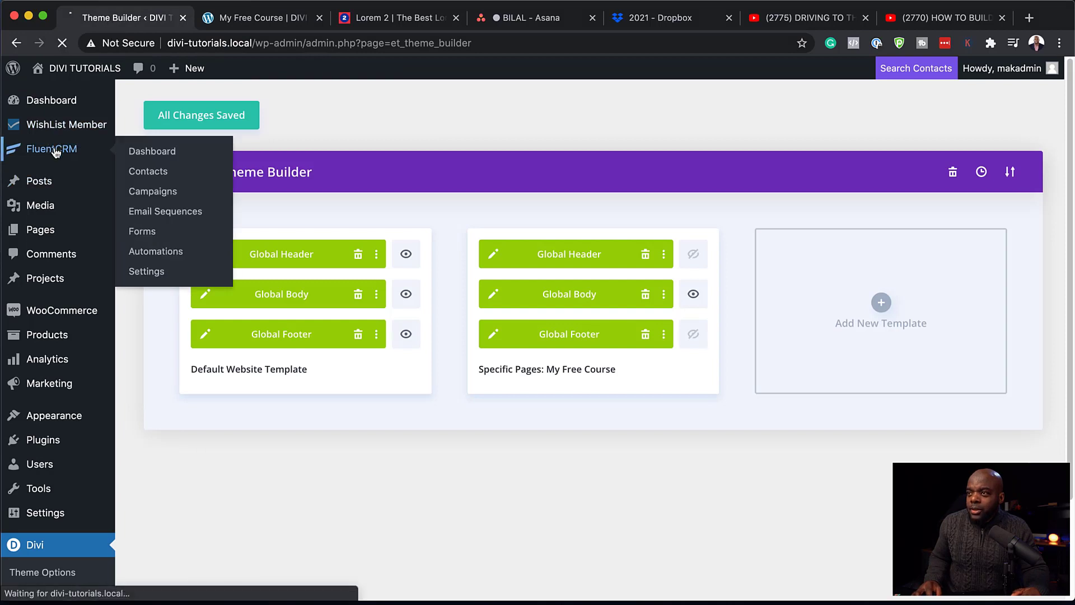
pyautogui.scroll(-1, 365, 209)
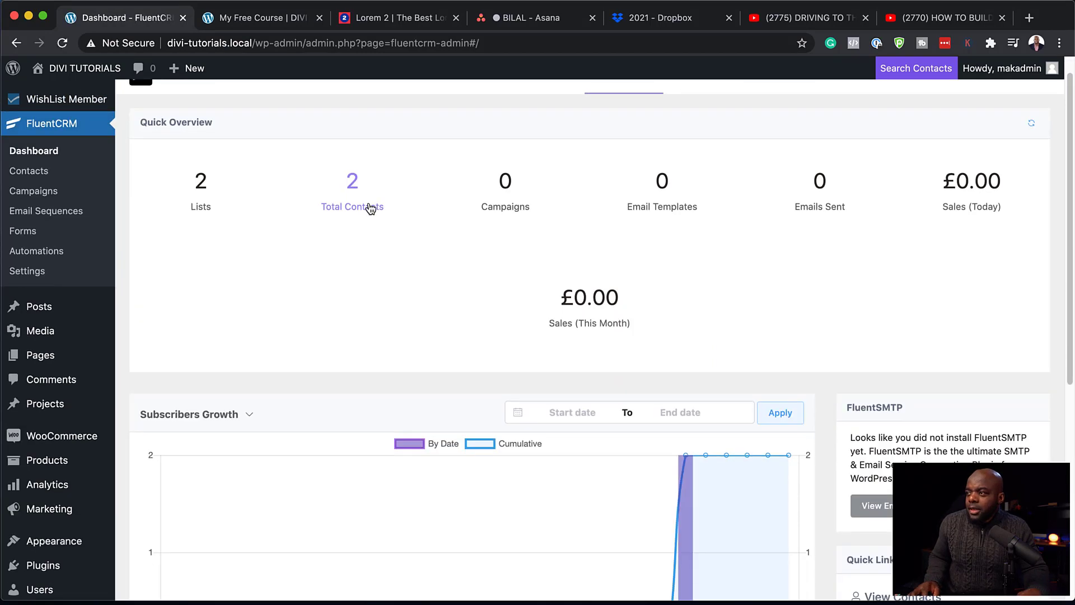
pyautogui.click(371, 209)
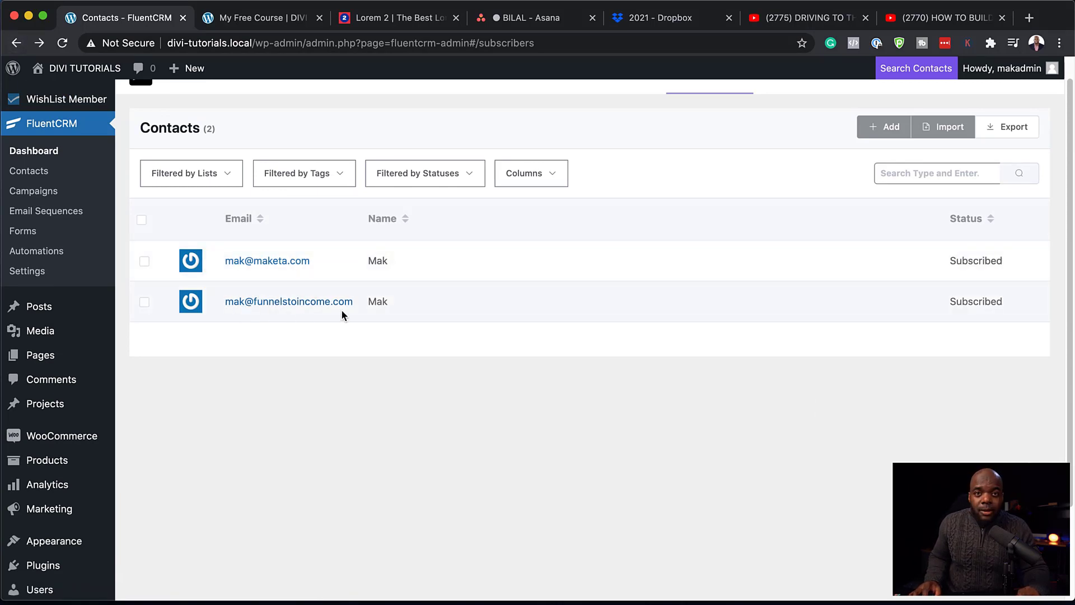
pyautogui.scroll(1, 514, 189)
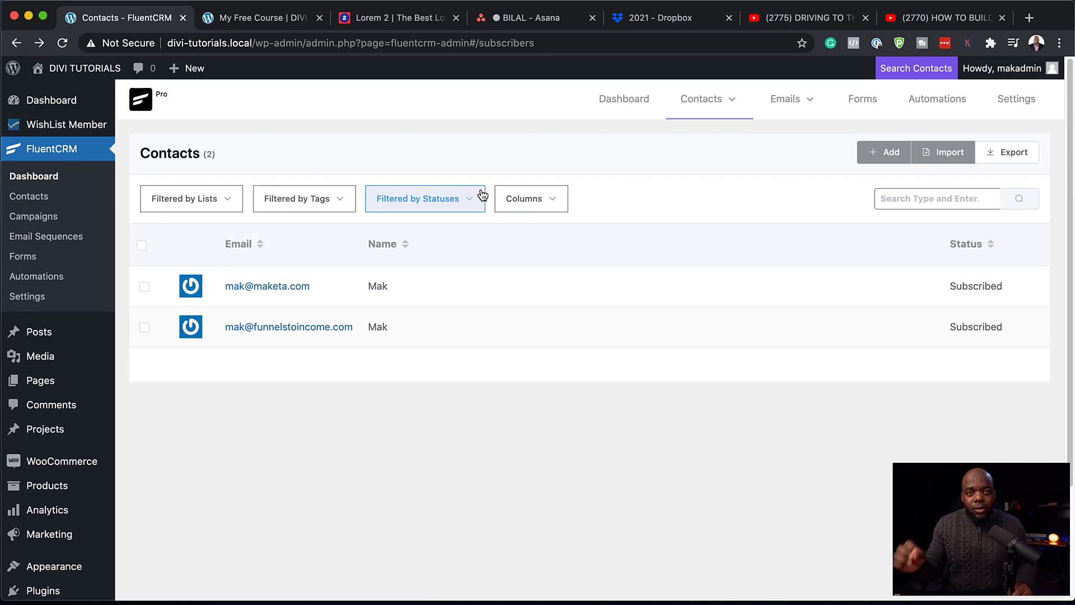
pyautogui.click(949, 107)
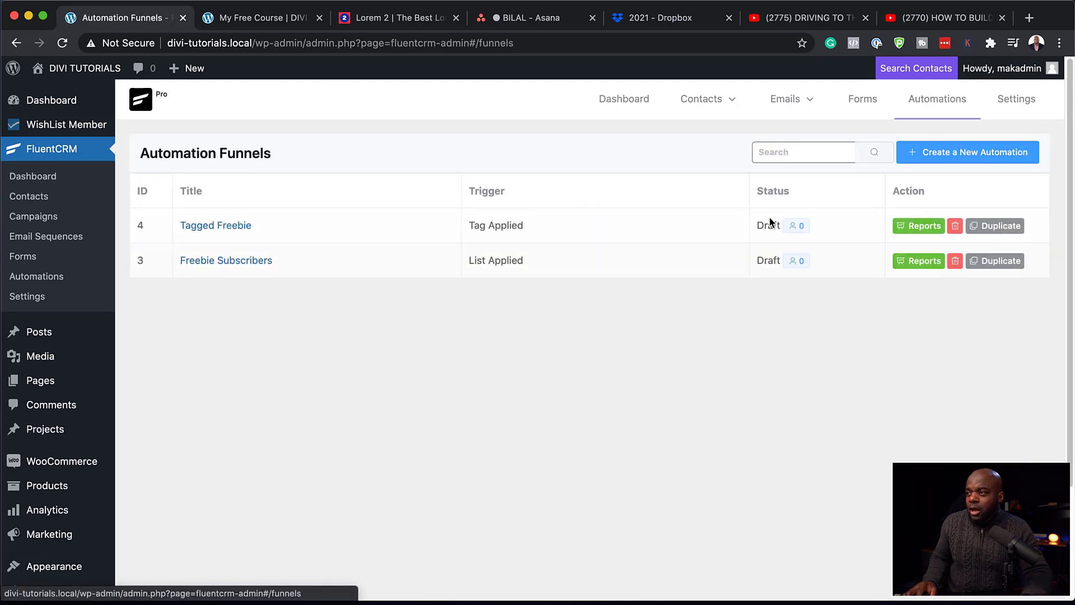
# Step: Create a 'Free Course' funnel with a CRM > List Applied trigger on the Free Course list and save
pyautogui.click(934, 156)
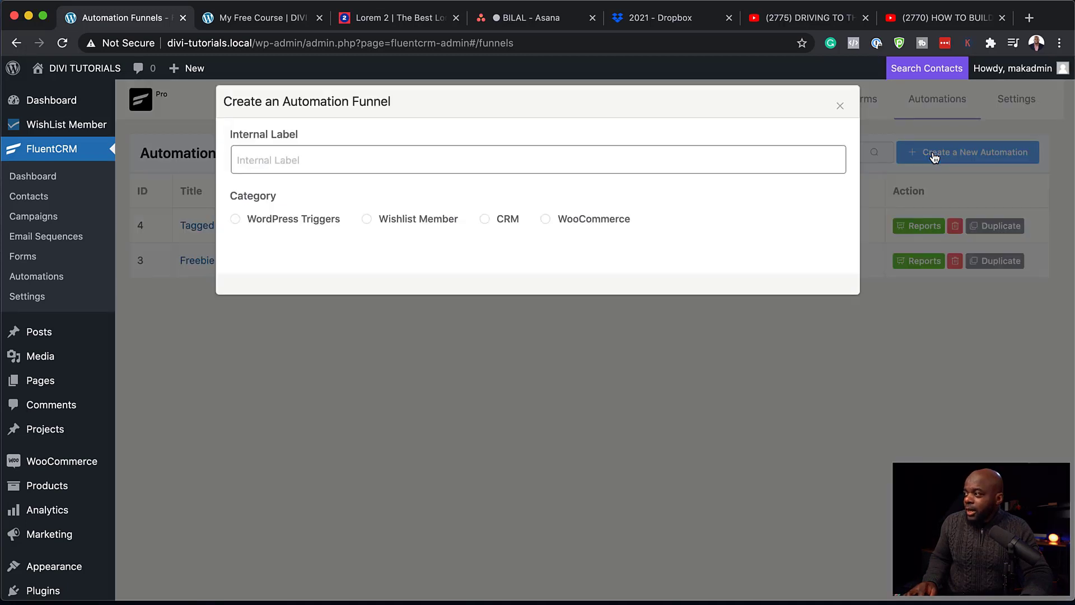
pyautogui.click(432, 154)
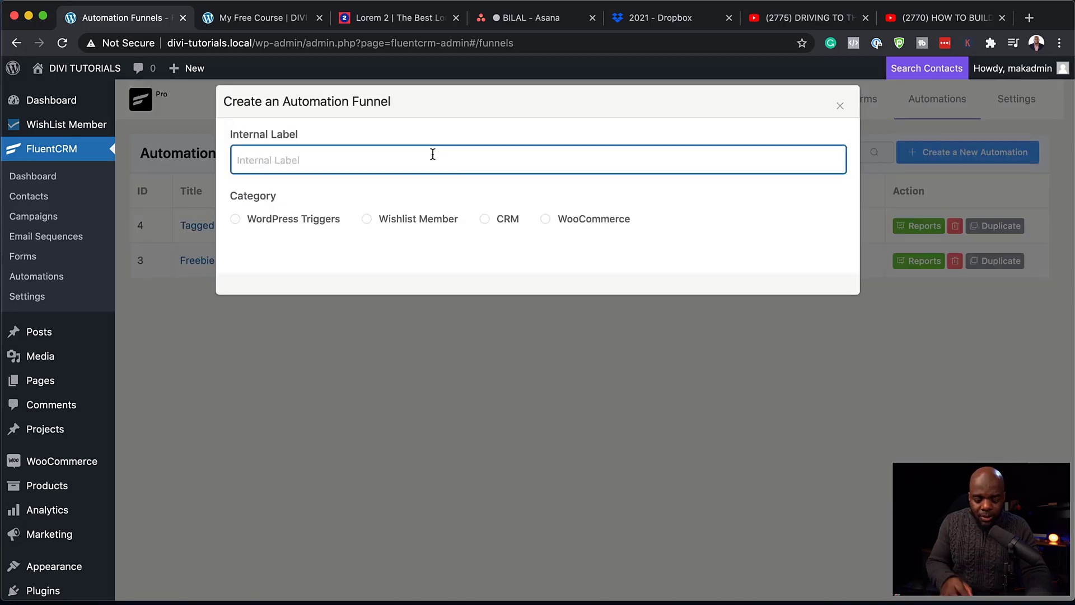
pyautogui.write('Free Course')
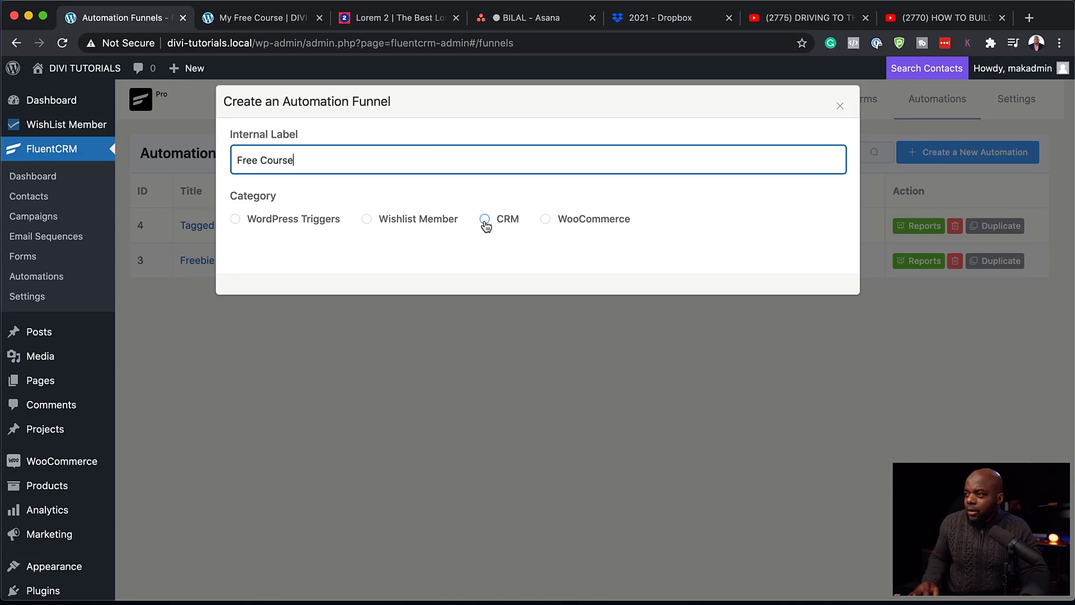
pyautogui.click(485, 220)
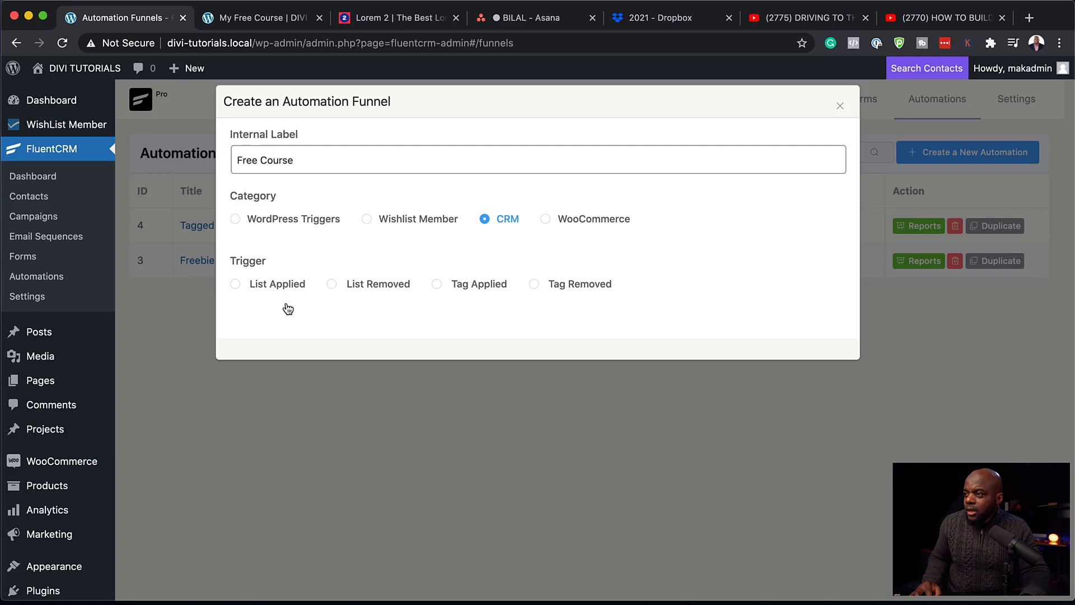
pyautogui.click(236, 286)
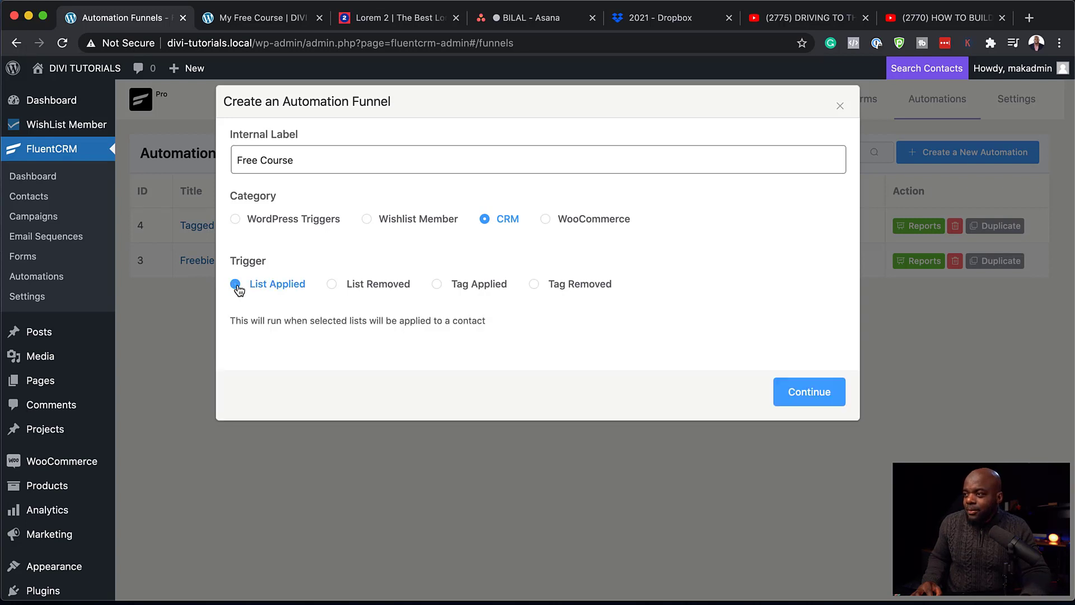
pyautogui.click(824, 395)
pyautogui.click(325, 276)
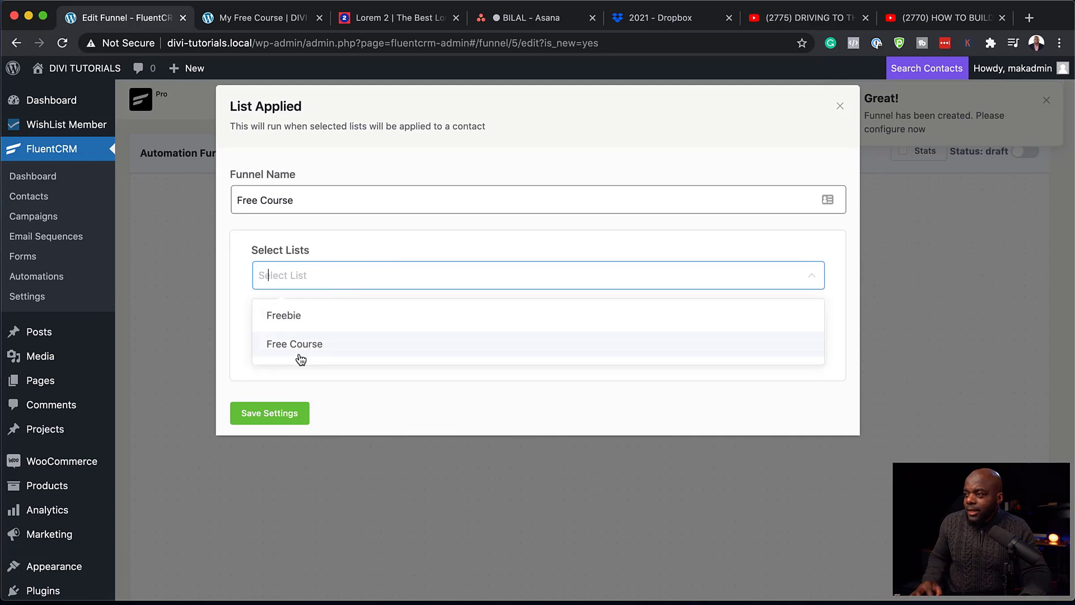
pyautogui.click(330, 351)
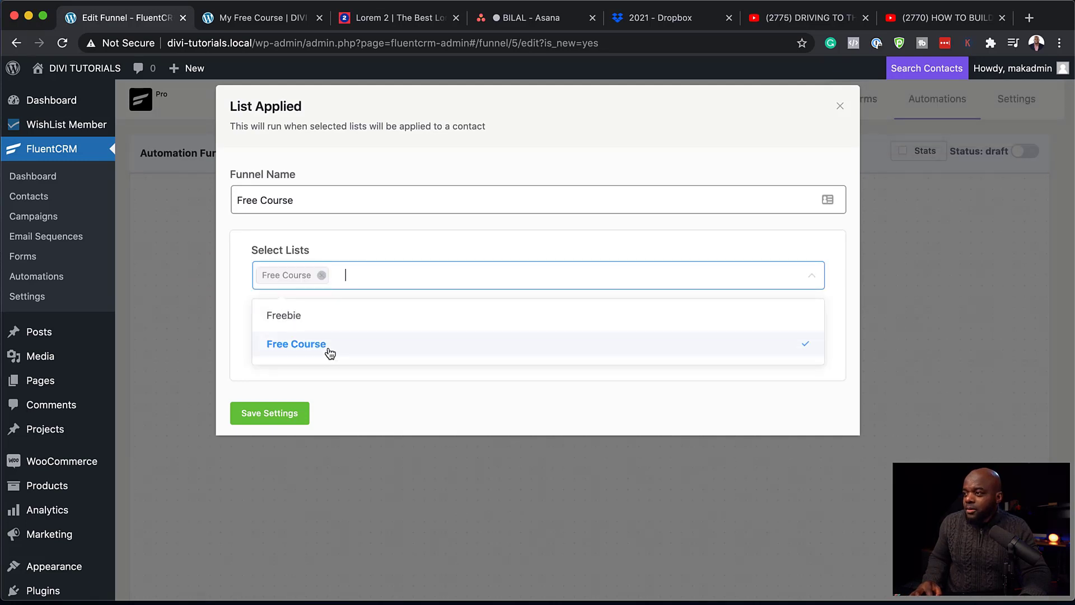
pyautogui.click(289, 420)
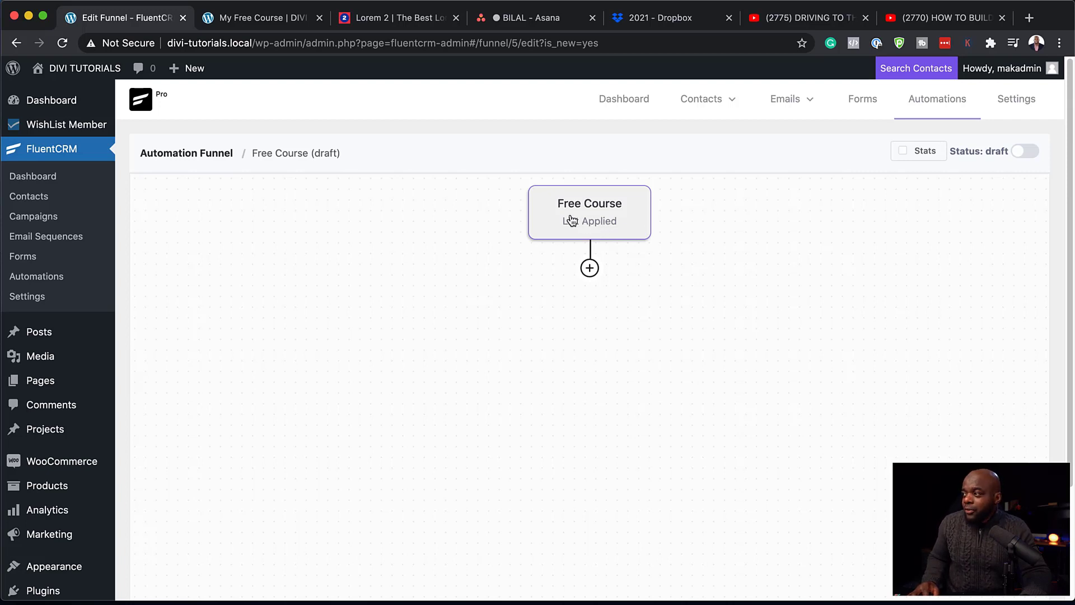
# Step: Add a Send Custom Email step after the Free Course trigger, labelled 'Welcome'
pyautogui.click(590, 268)
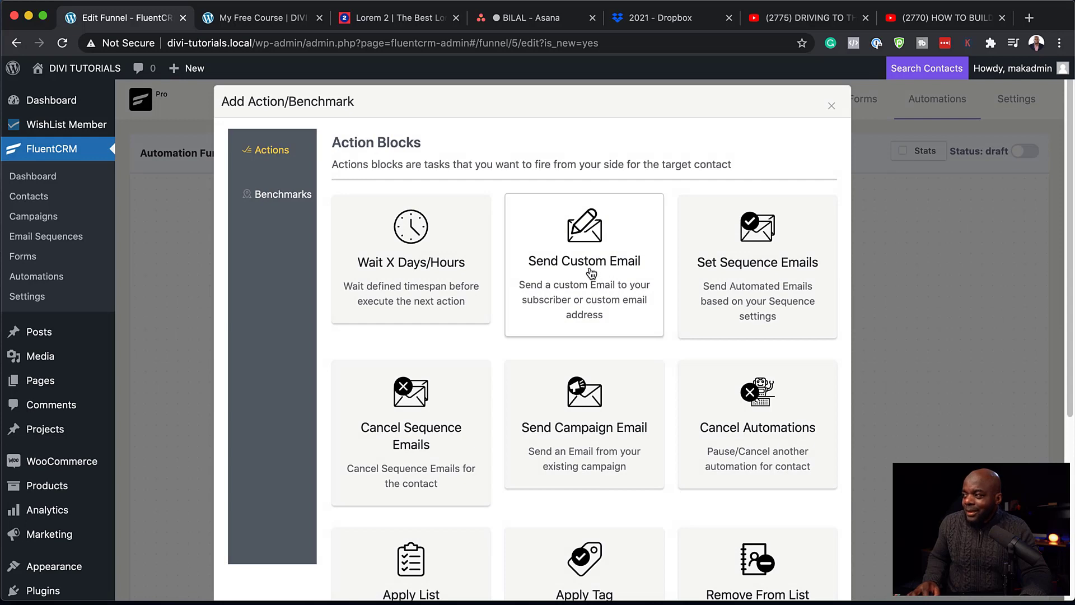
pyautogui.click(591, 273)
pyautogui.click(330, 200)
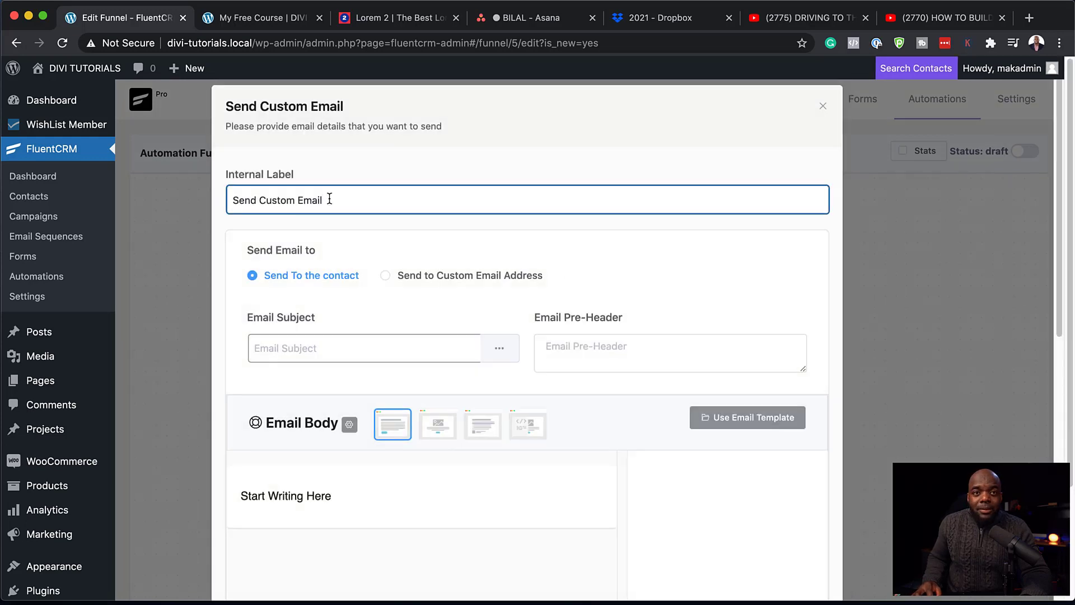
pyautogui.doubleClick(329, 199)
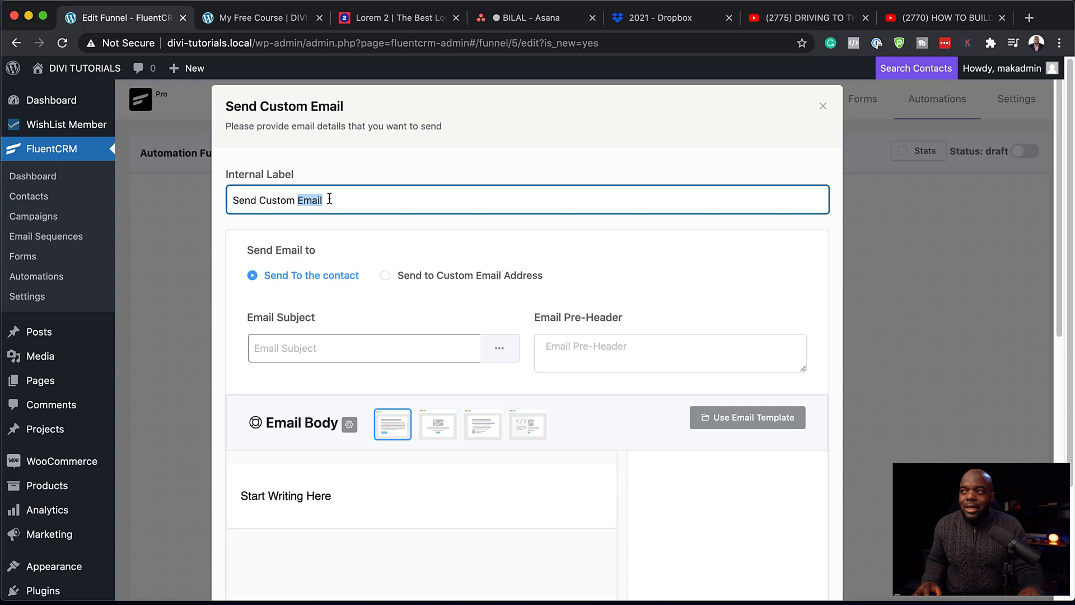
pyautogui.tripleClick(361, 200)
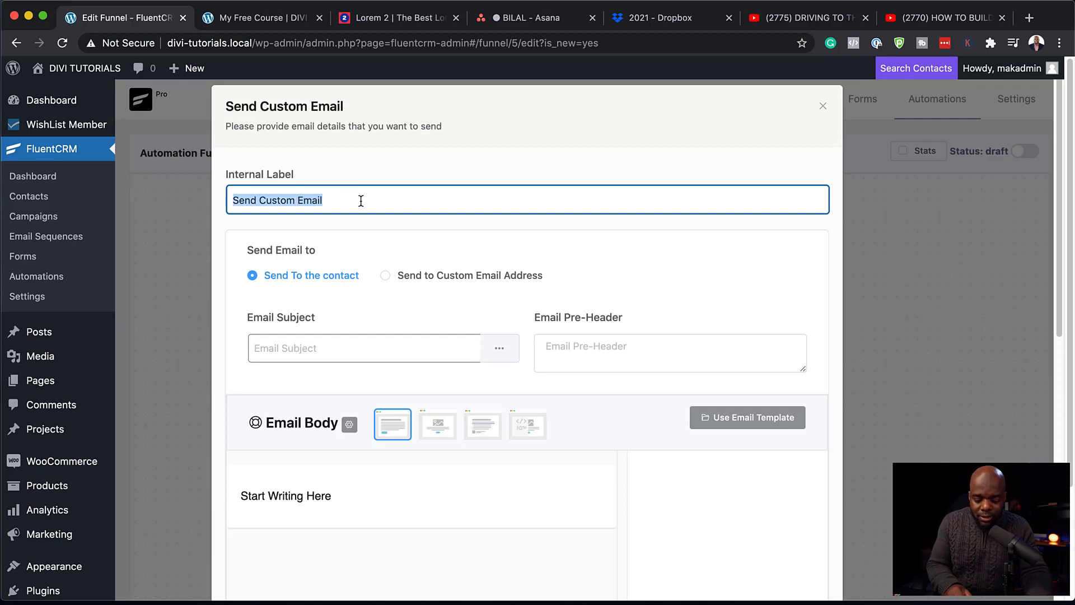
pyautogui.write('Welcome')
# Step: Give the email the subject 'Access the course', select the placeholder body text, and save the step
pyautogui.click(345, 346)
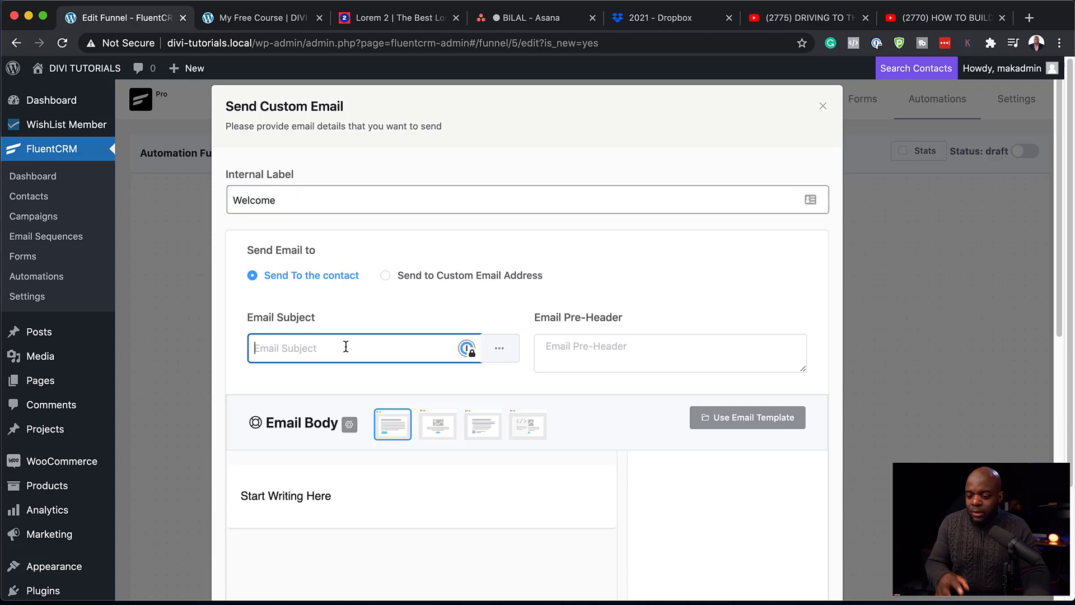
pyautogui.write('E')
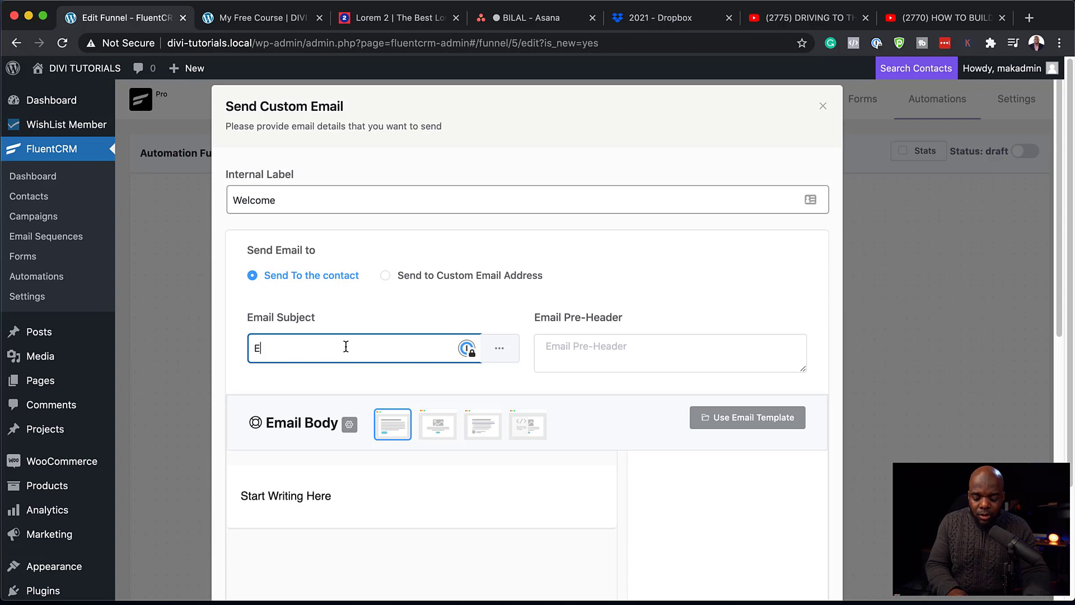
pyautogui.write('nroll on the course')
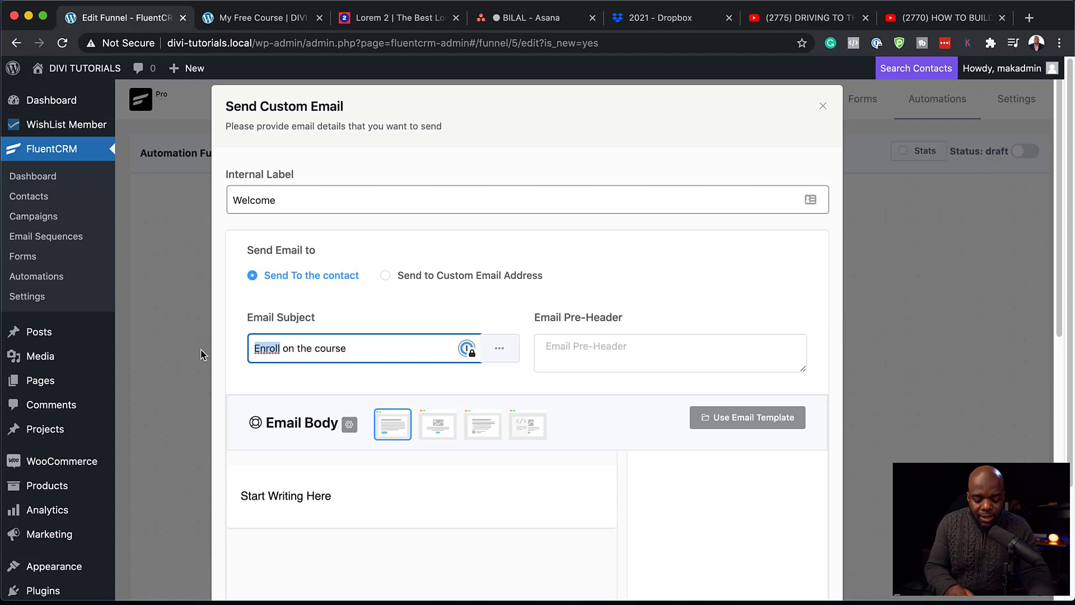
pyautogui.write('Access')
pyautogui.press('Delete')
pyautogui.press('Delete')
pyautogui.scroll(-3, 336, 361)
pyautogui.click(284, 361)
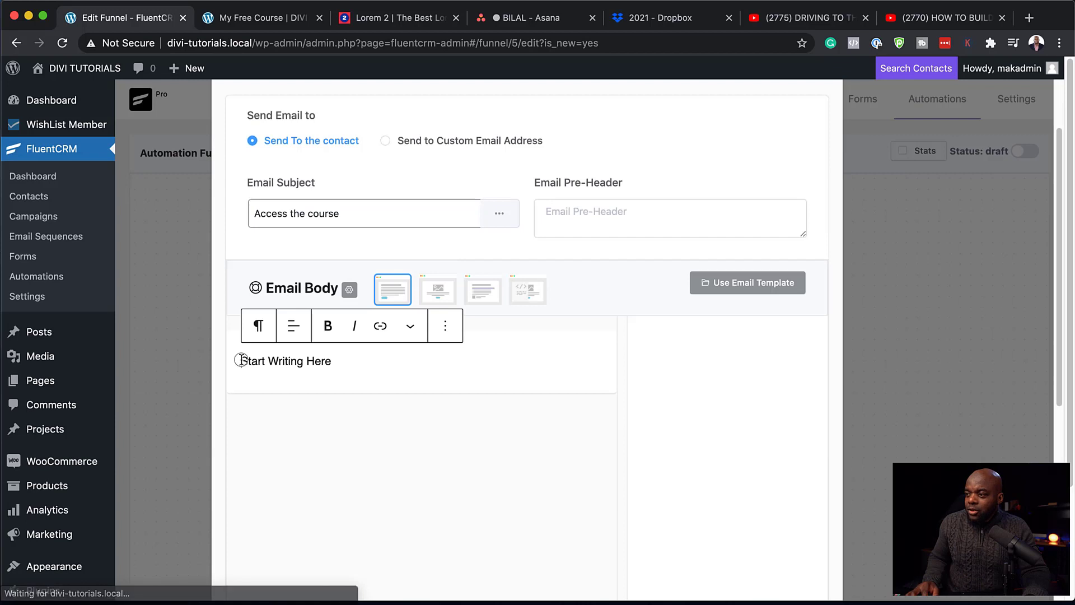
pyautogui.moveTo(237, 360); pyautogui.dragTo(342, 364)
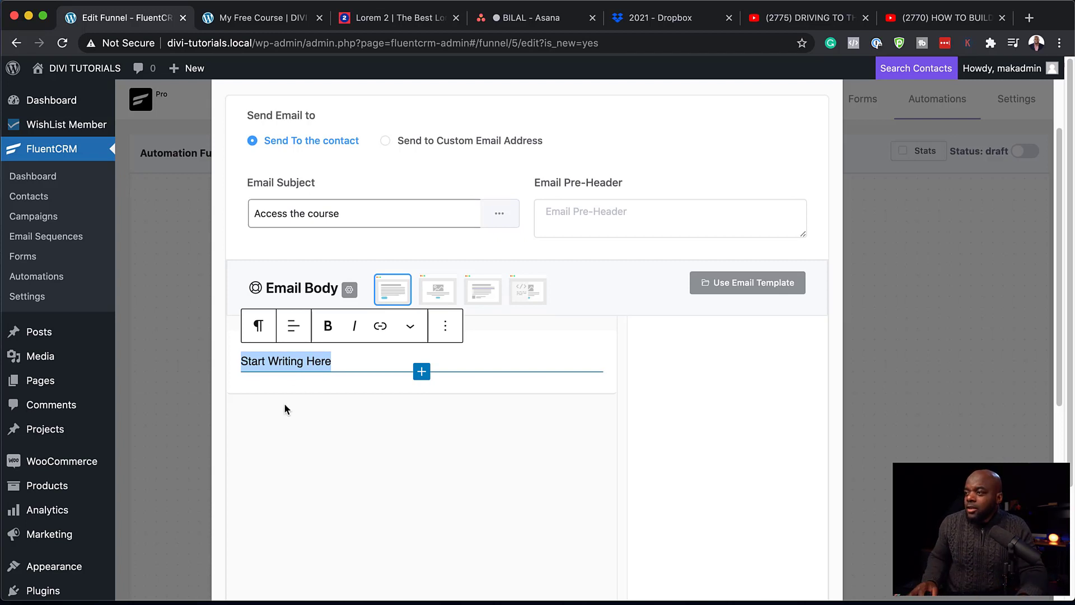
pyautogui.scroll(-10, 435, 456)
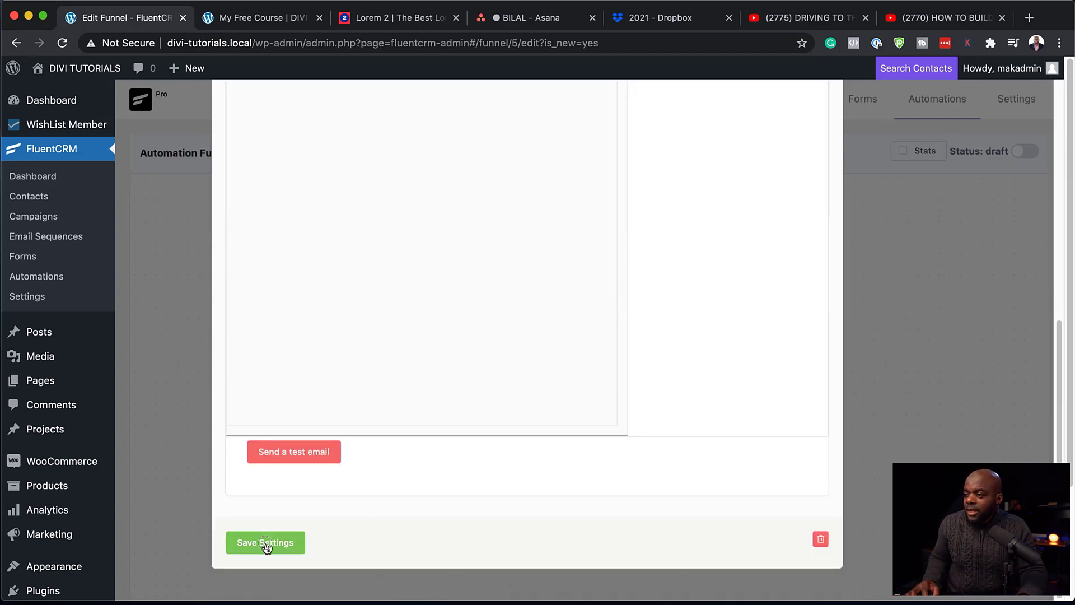
pyautogui.click(266, 543)
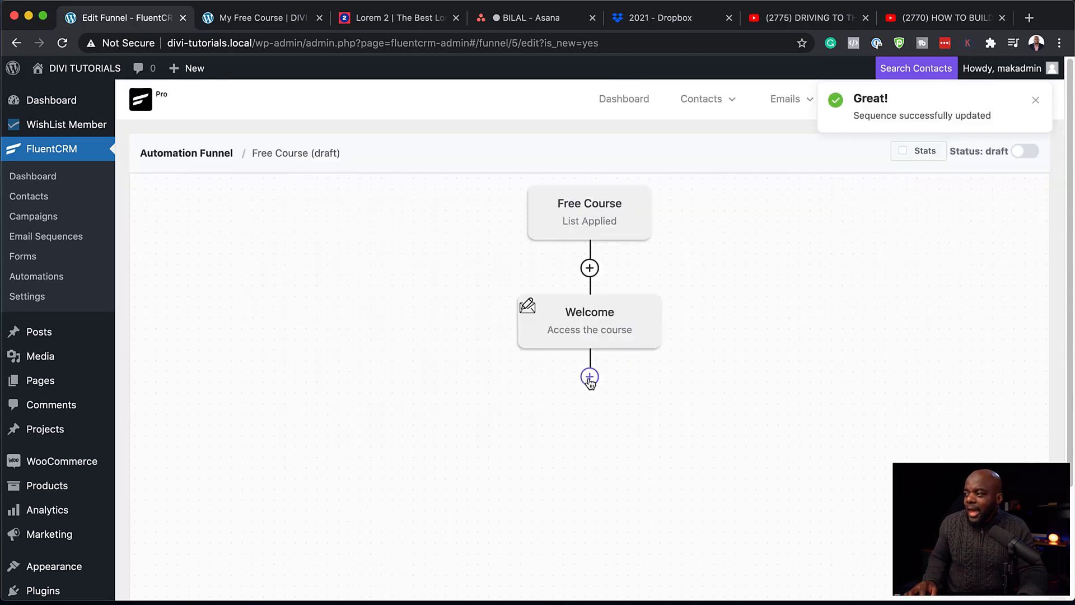
# Step: Open the Add Action/Benchmark picker for a new step below the Welcome email
pyautogui.click(590, 377)
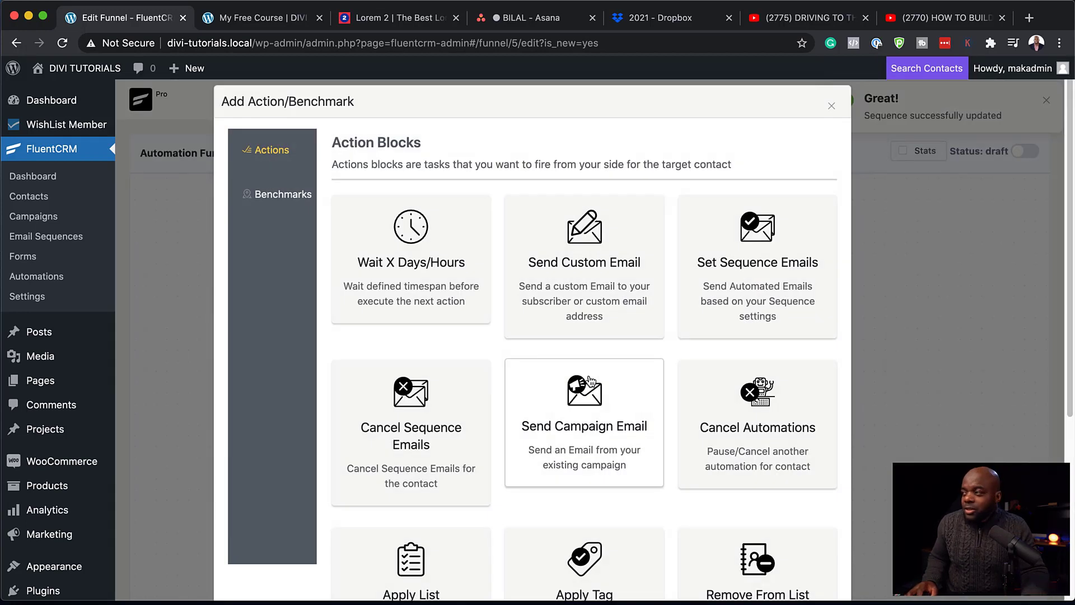